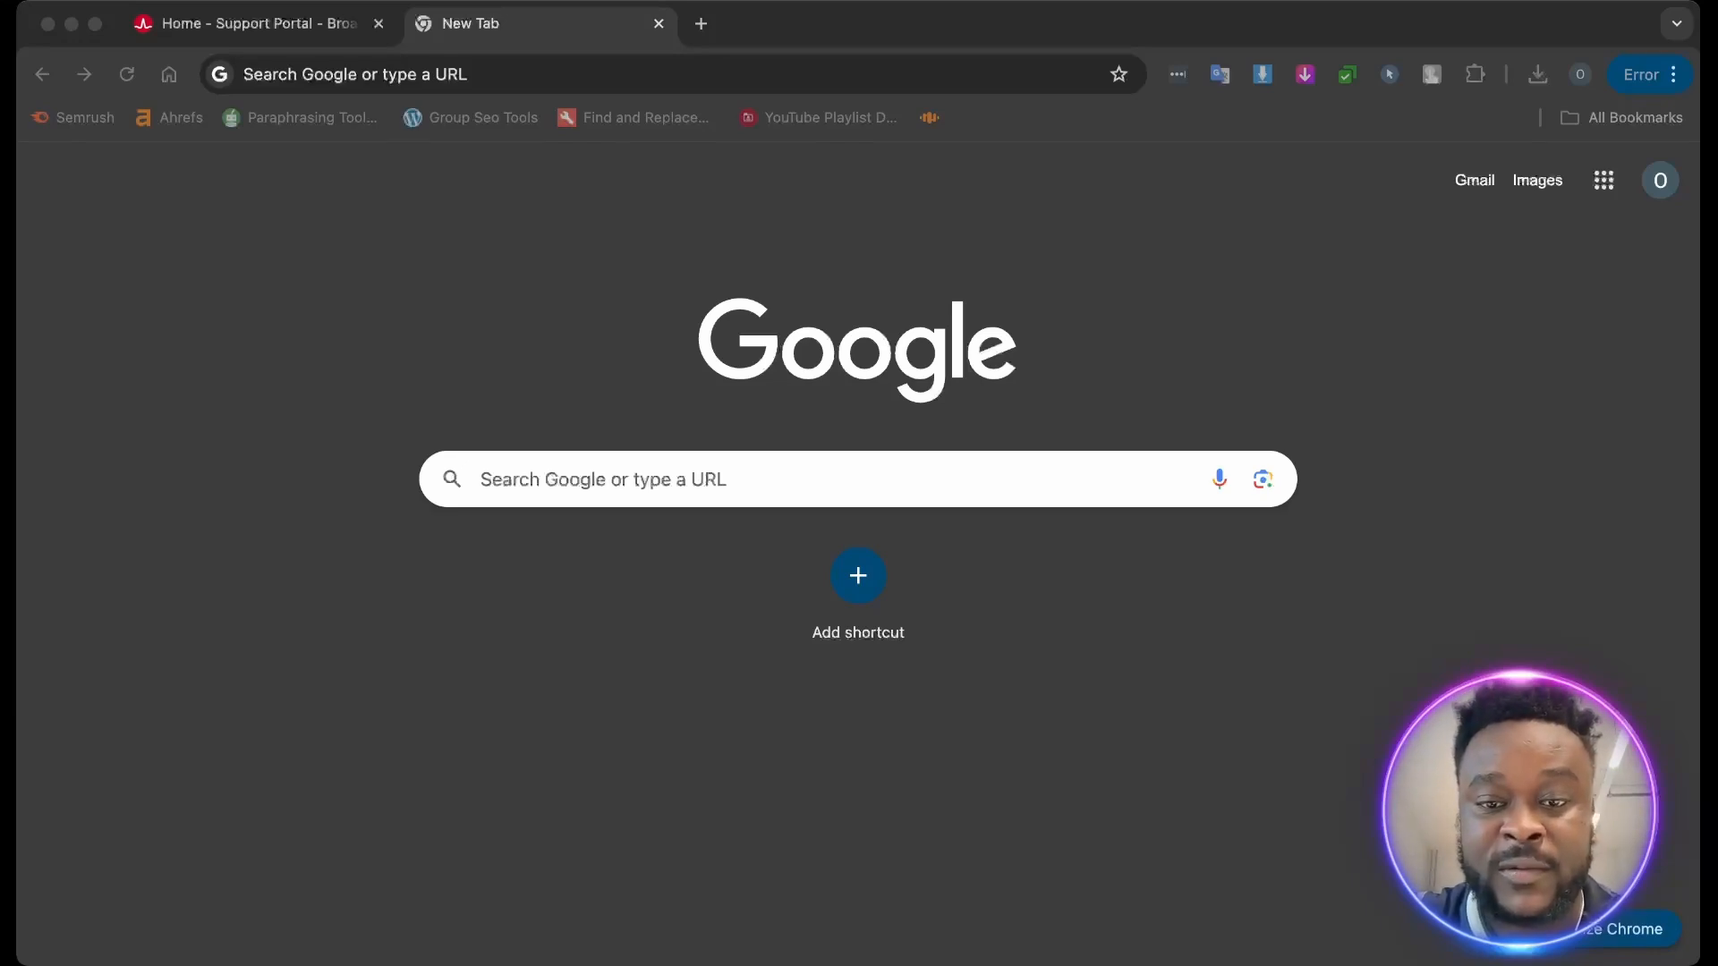
- Open the Broadcom Support Portal home page and bring up its user registration page
click(278, 25)
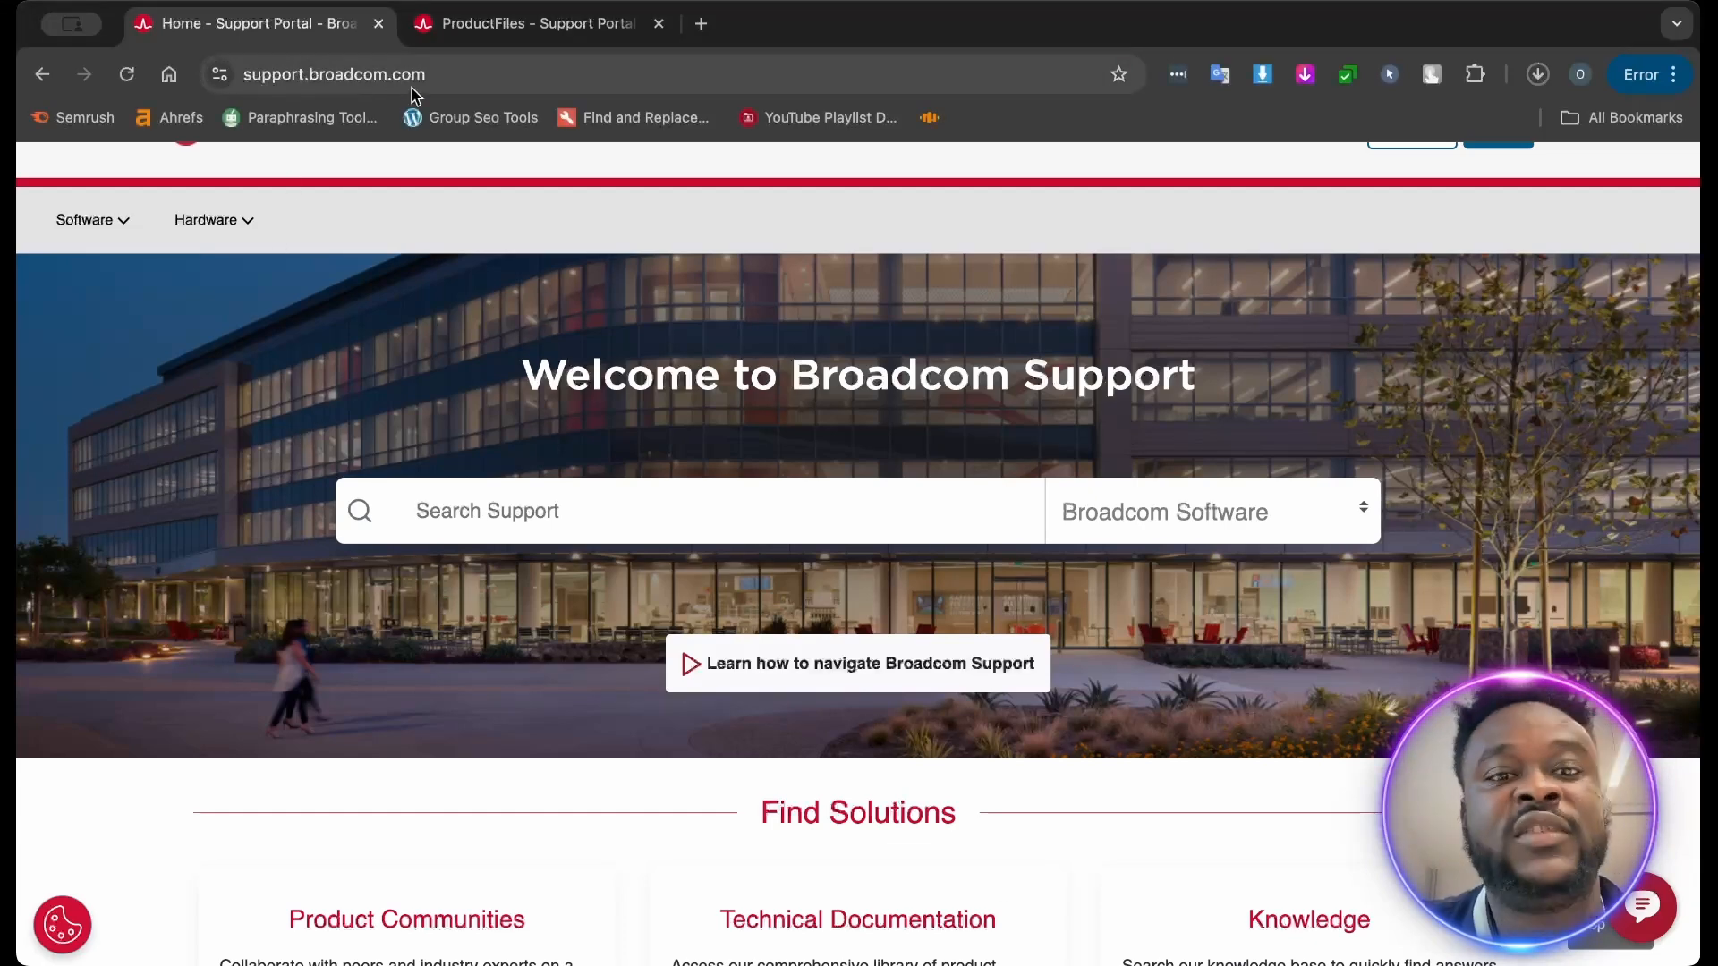
scroll(884, 669, down, 2)
scroll(884, 669, up, 4)
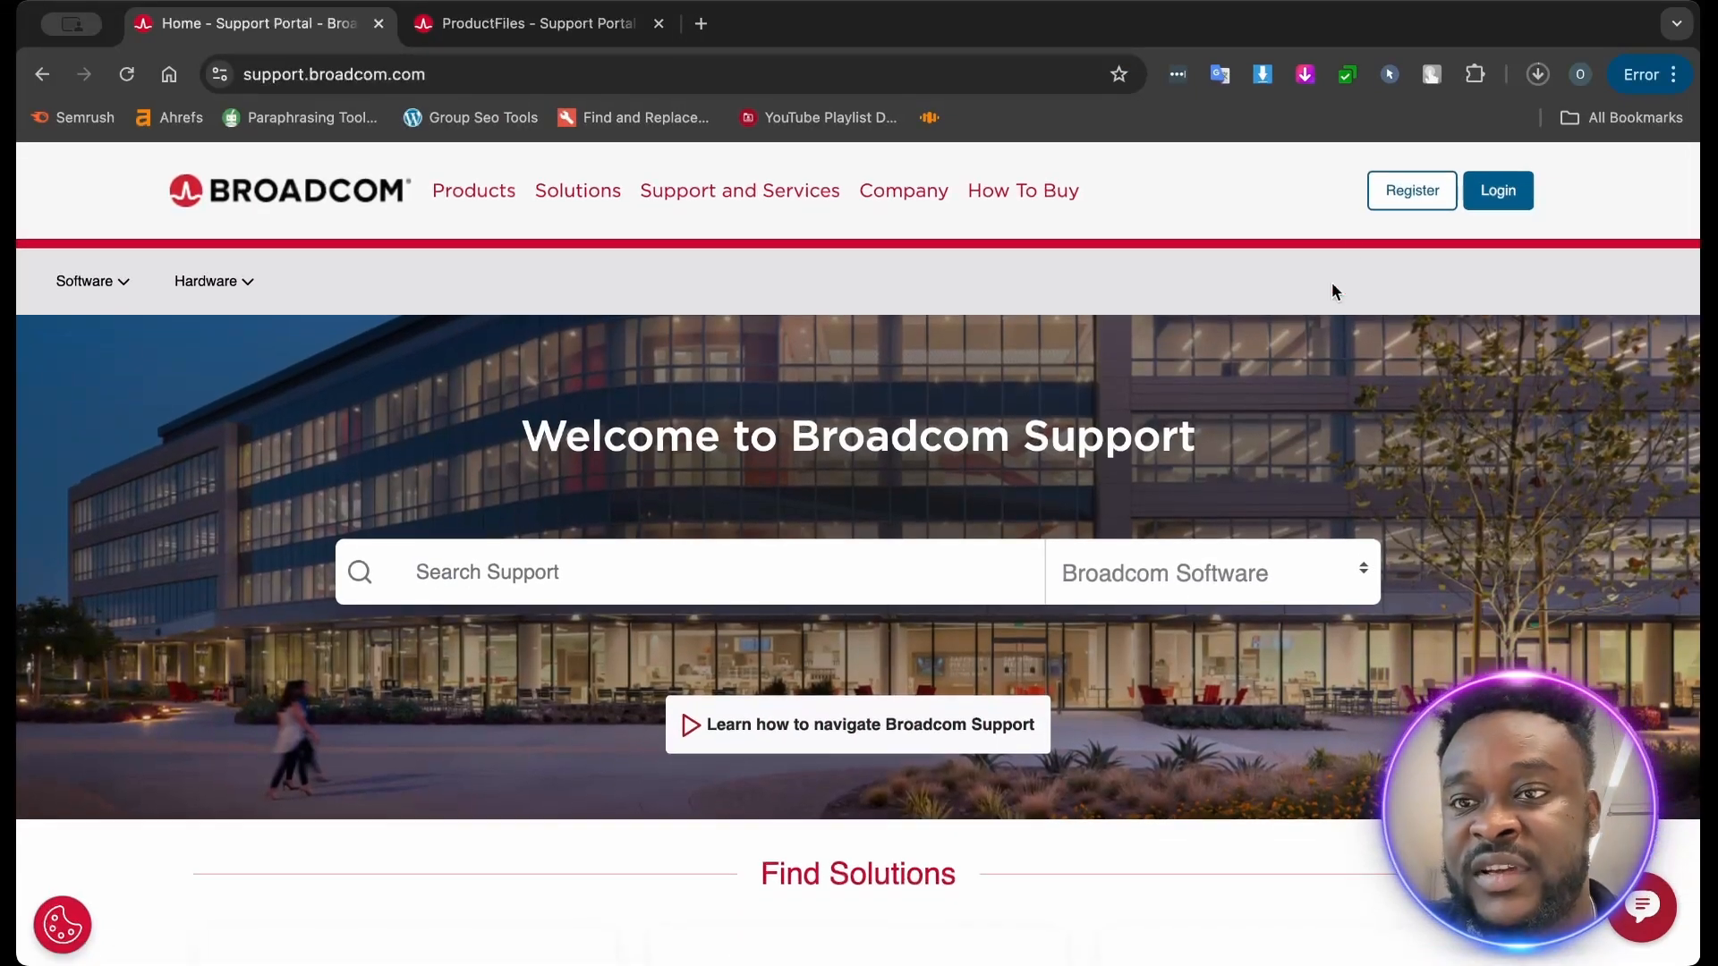
click(1399, 204)
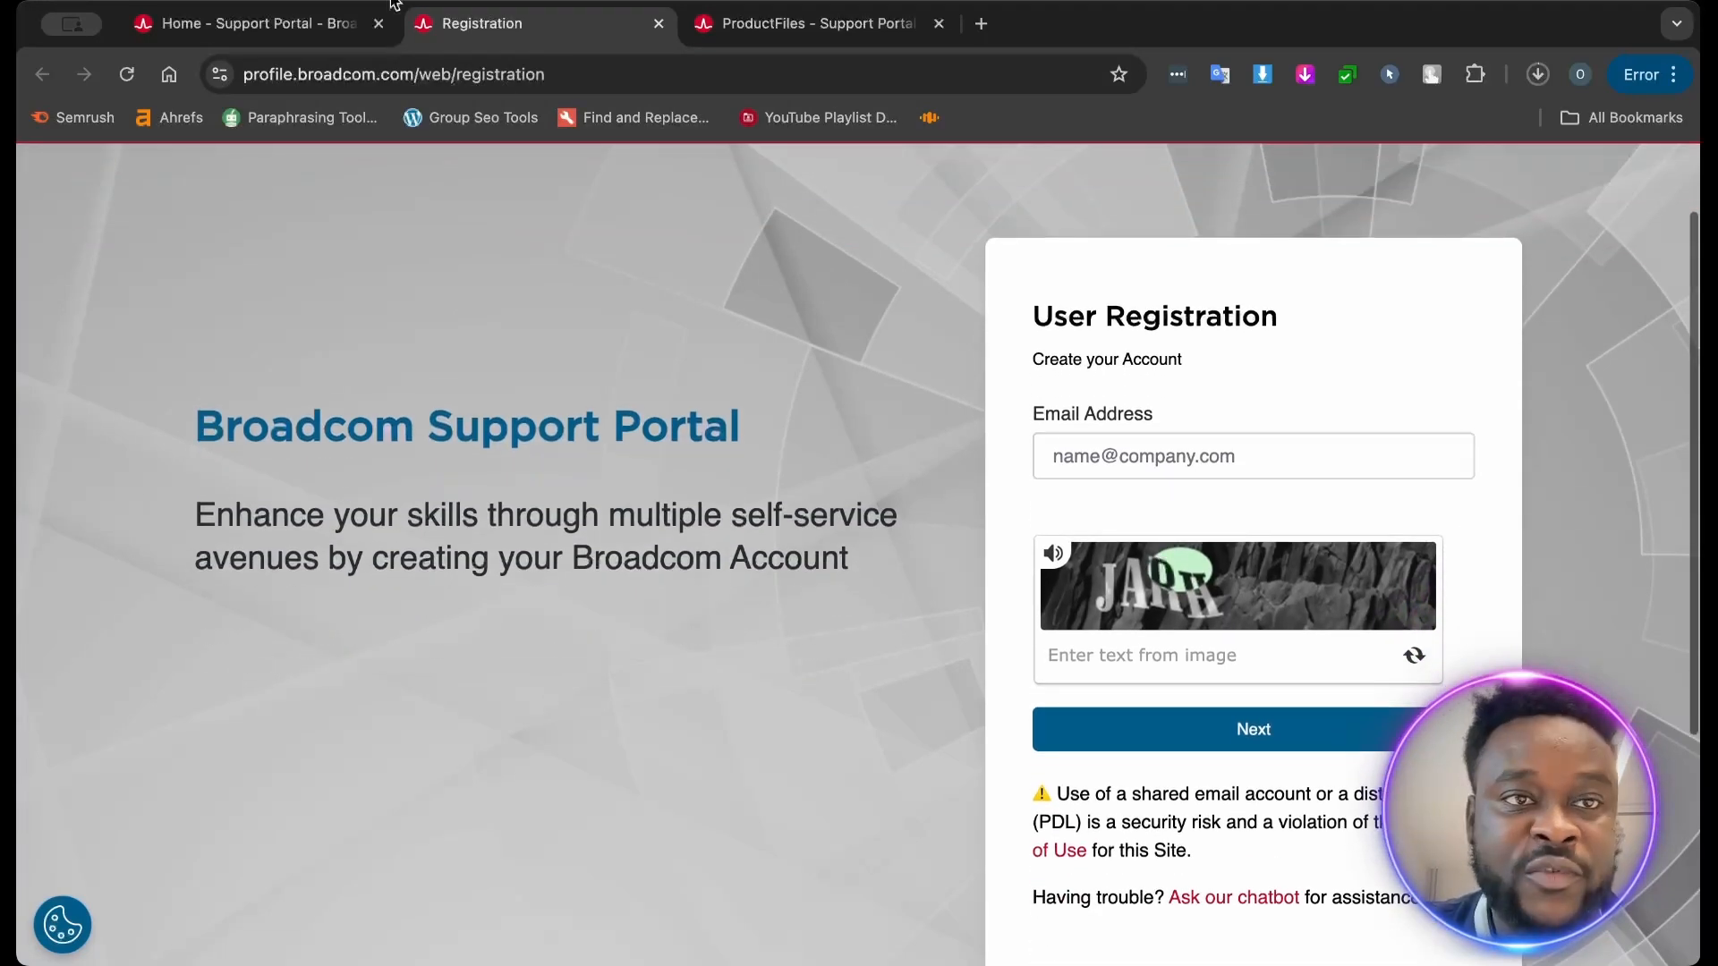
- Return to the Broadcom Support Portal and log in with the saved username and account password, keeping the login remembered
click(304, 19)
click(1494, 197)
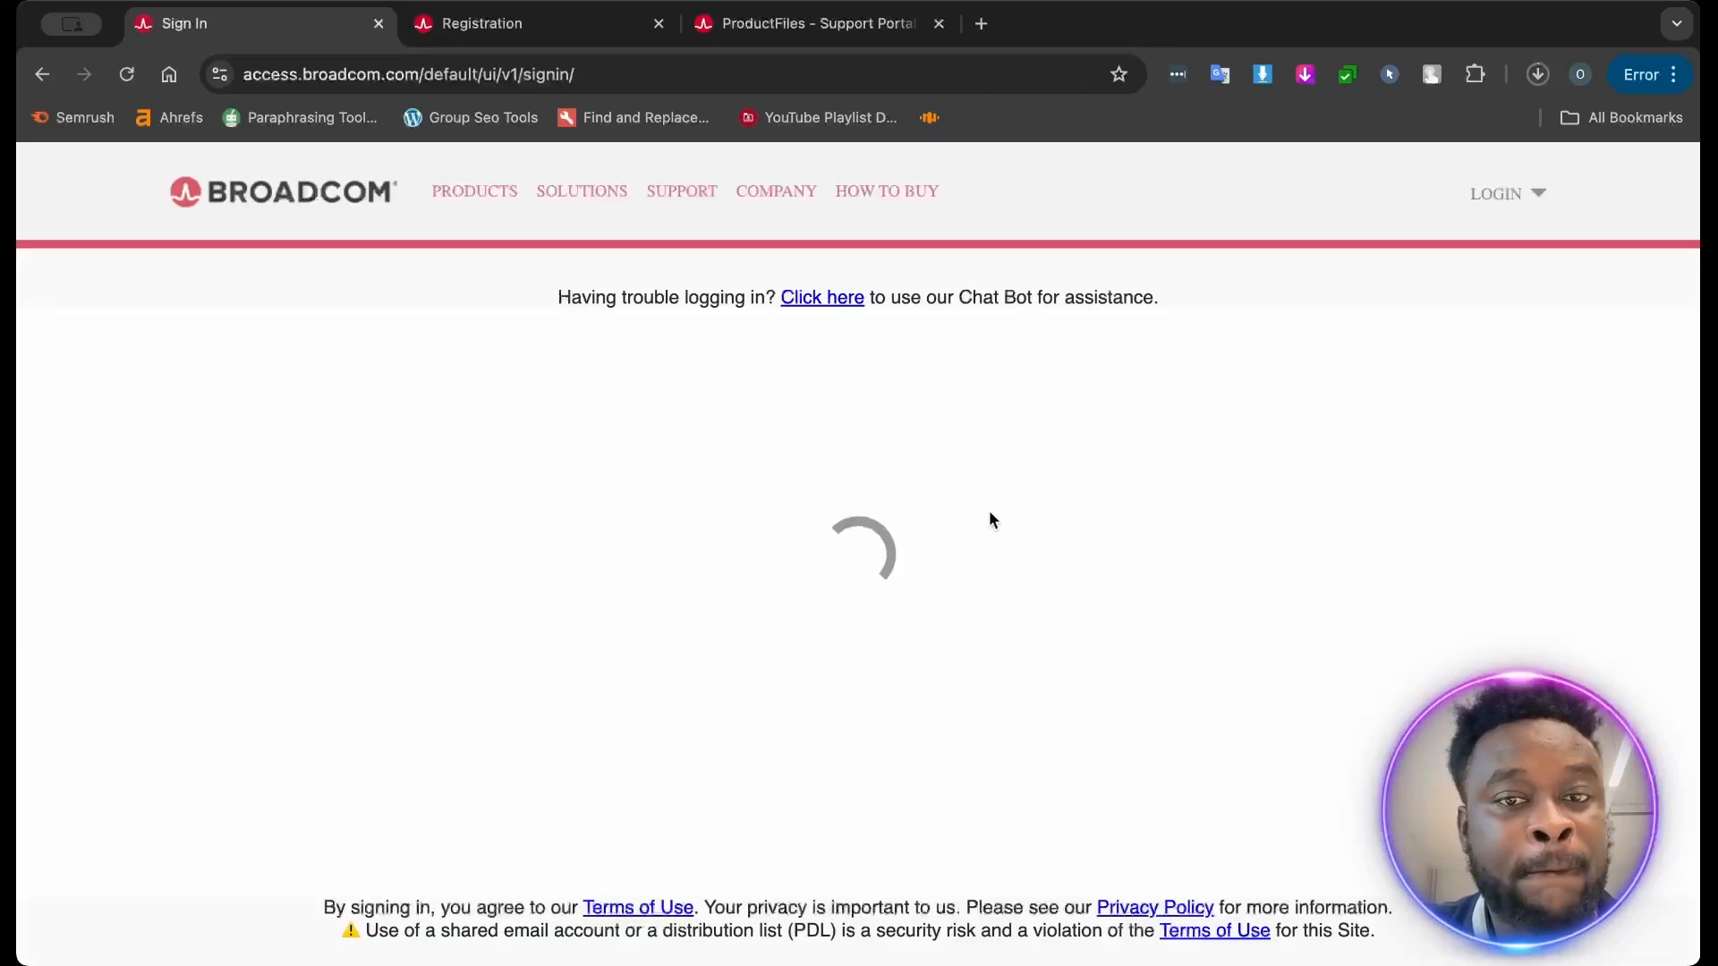
click(766, 605)
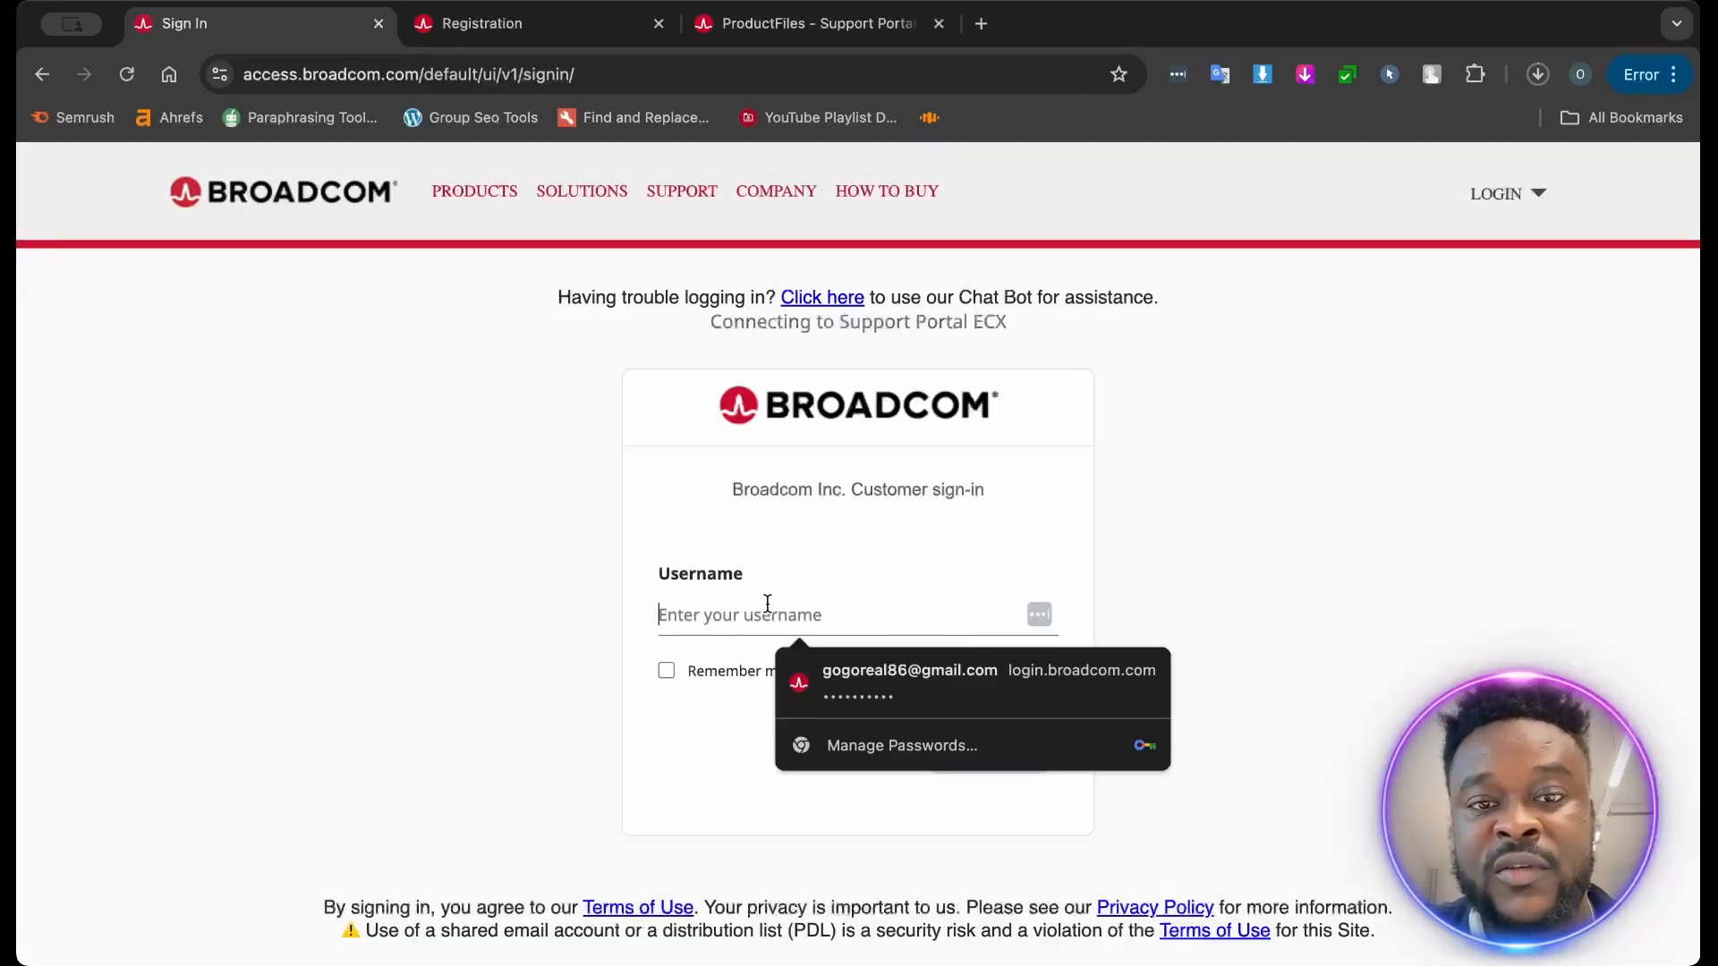
click(876, 686)
click(979, 749)
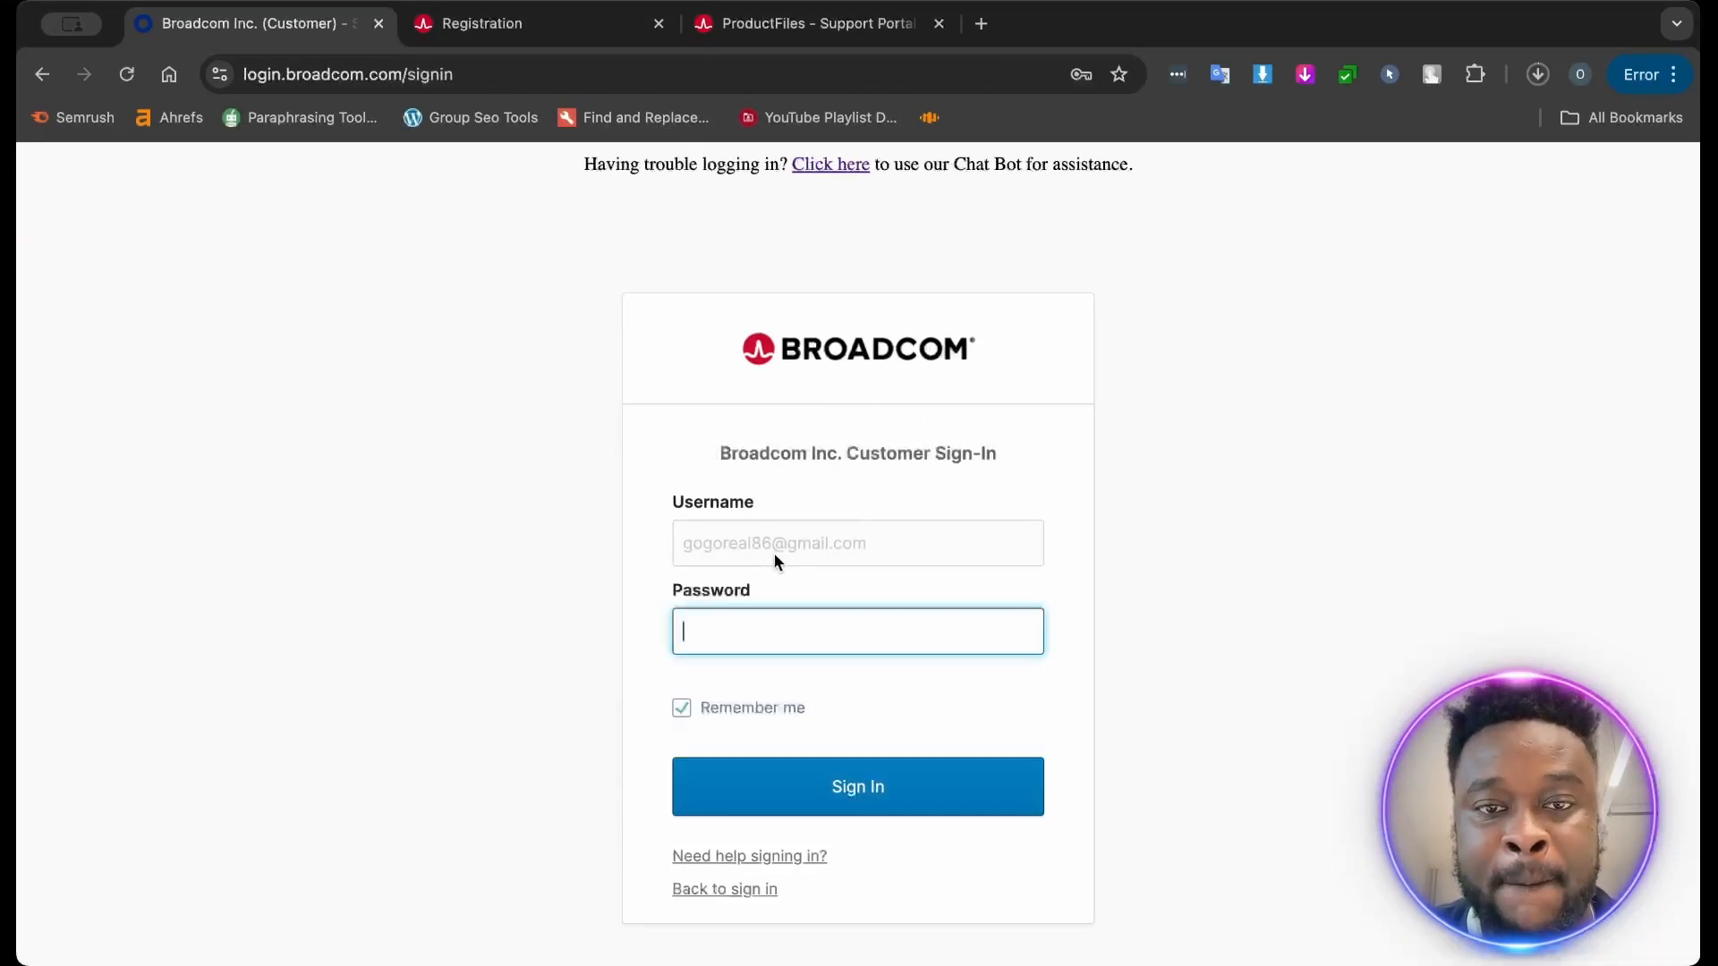
click(748, 627)
click(817, 687)
click(843, 787)
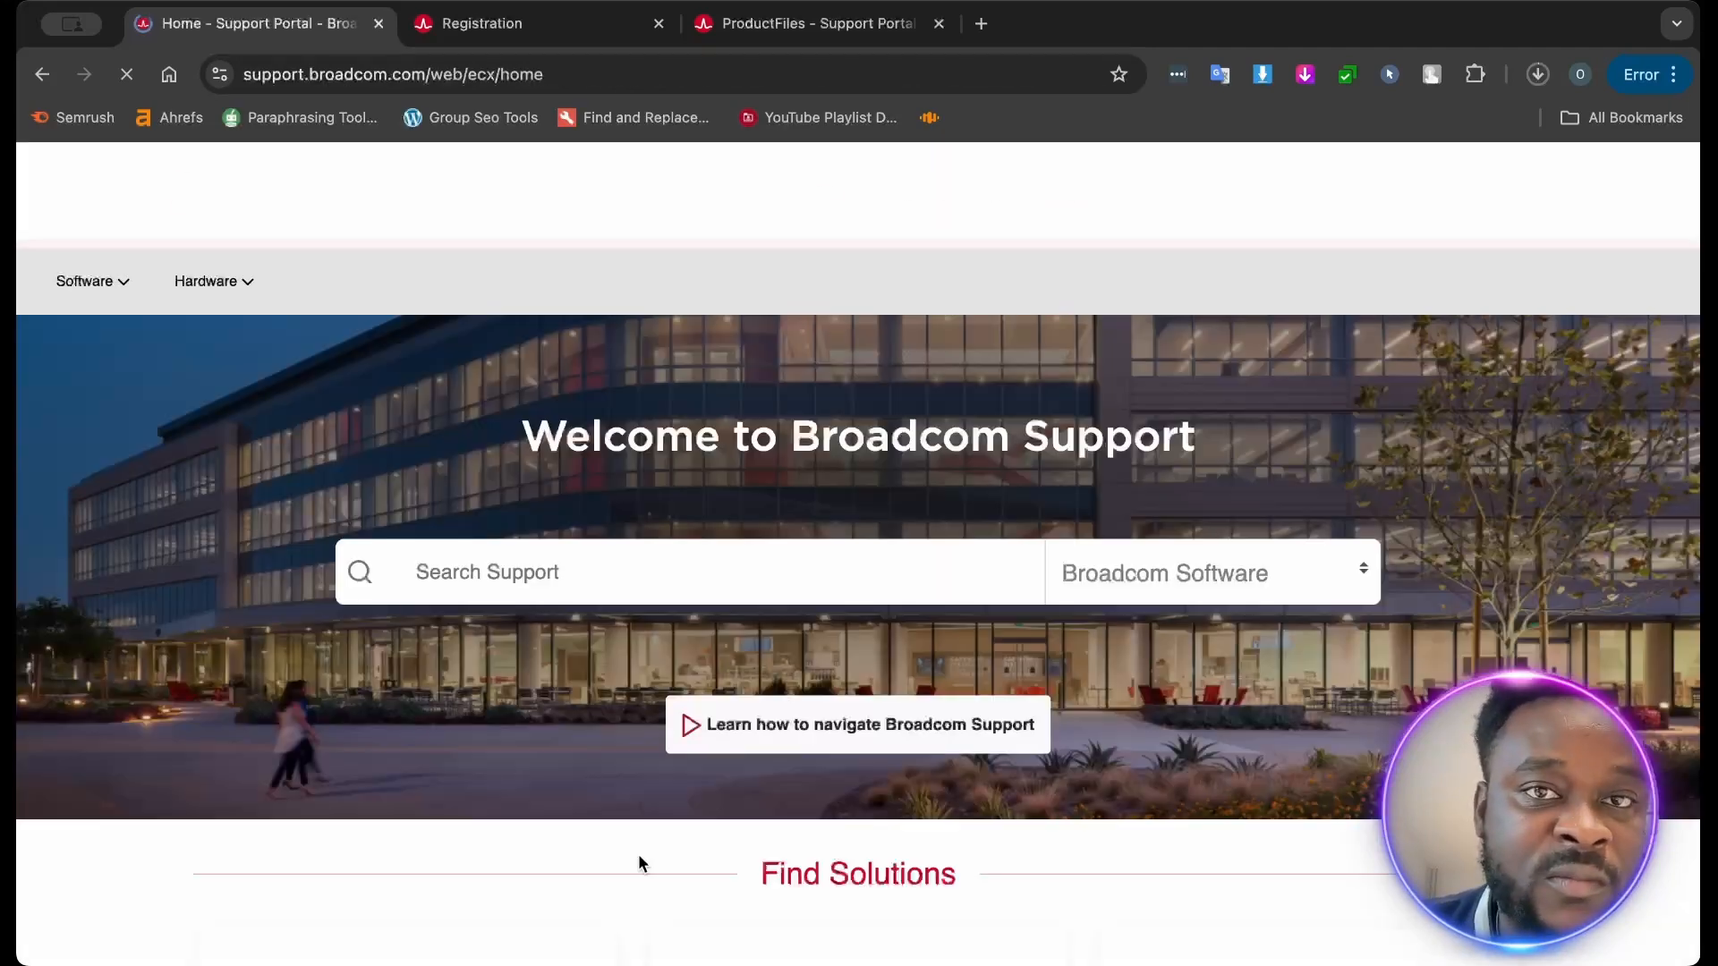
- Download the VMware Fusion Pro for Personal Use 13.6 universal DMG from the product files page and pause the download
click(796, 36)
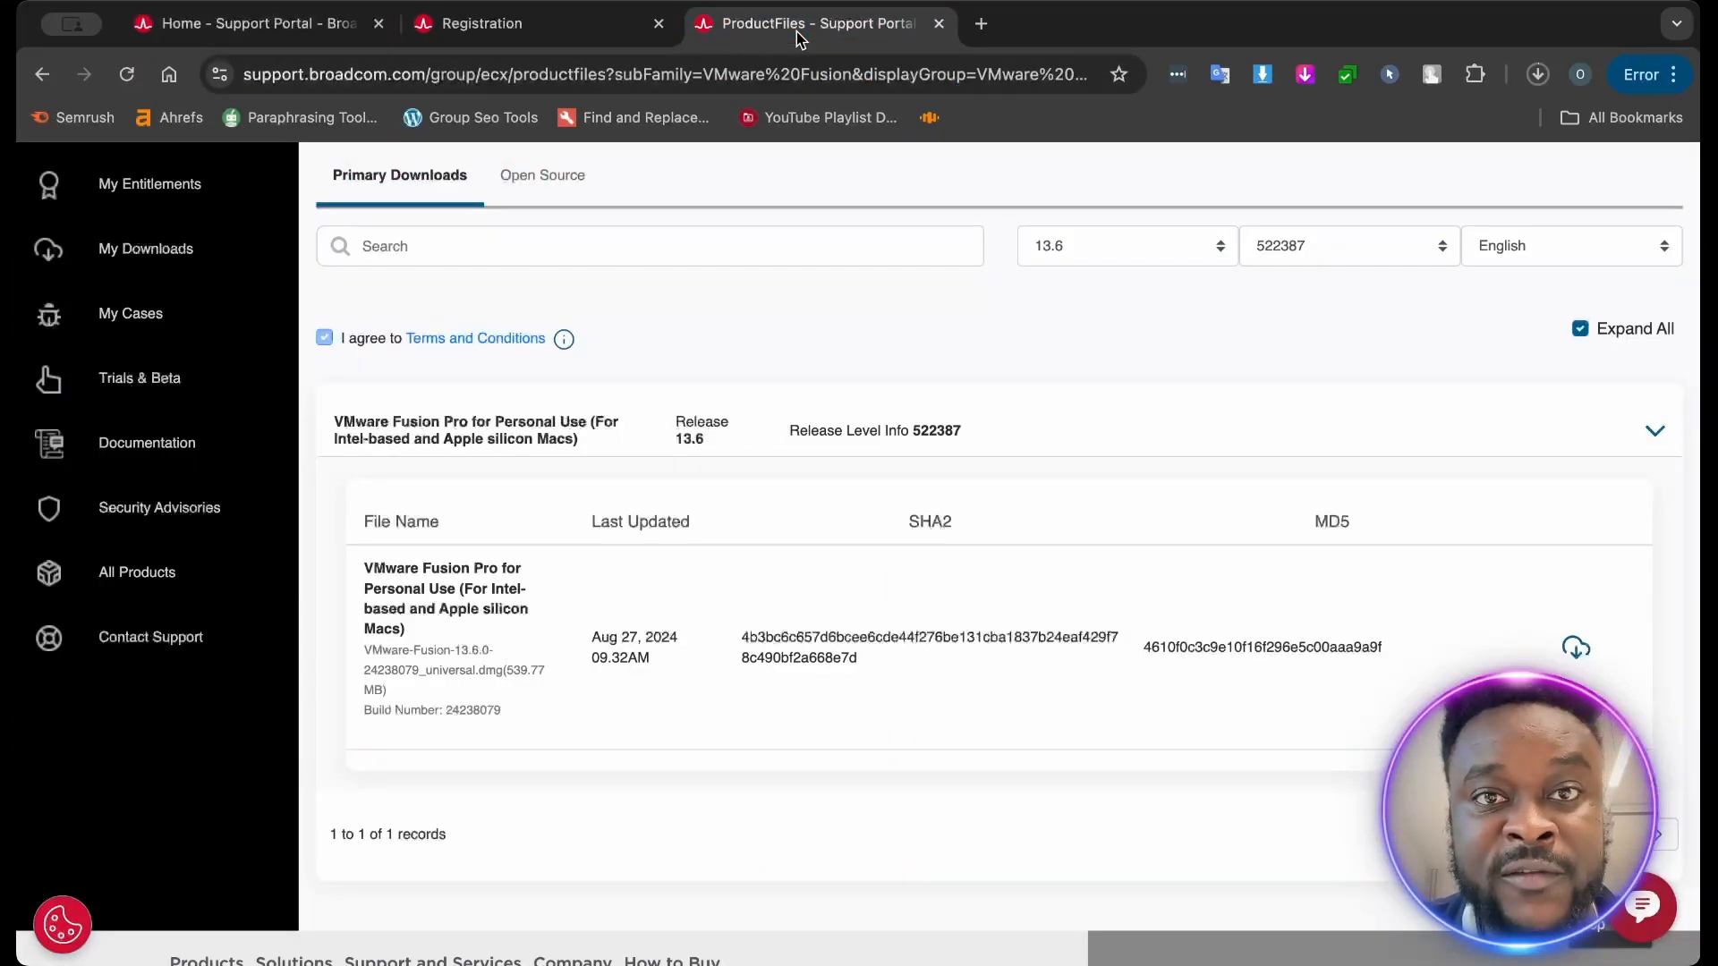
scroll(626, 463, up, 2)
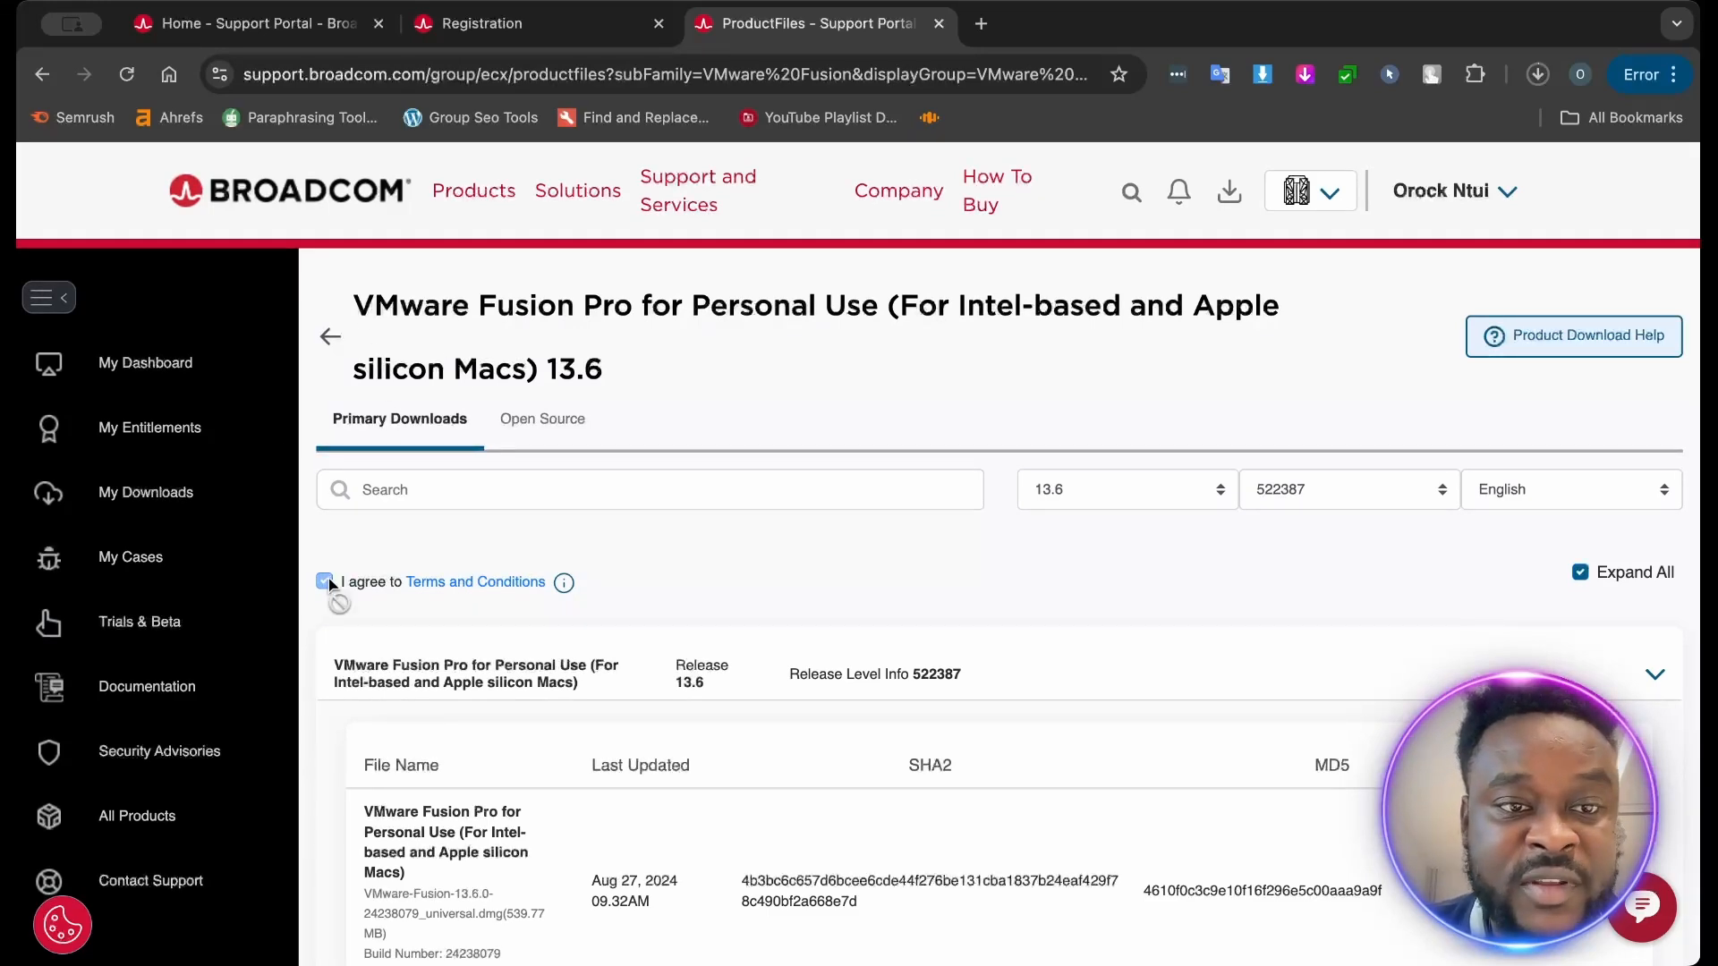
scroll(920, 690, down, 2)
click(1559, 720)
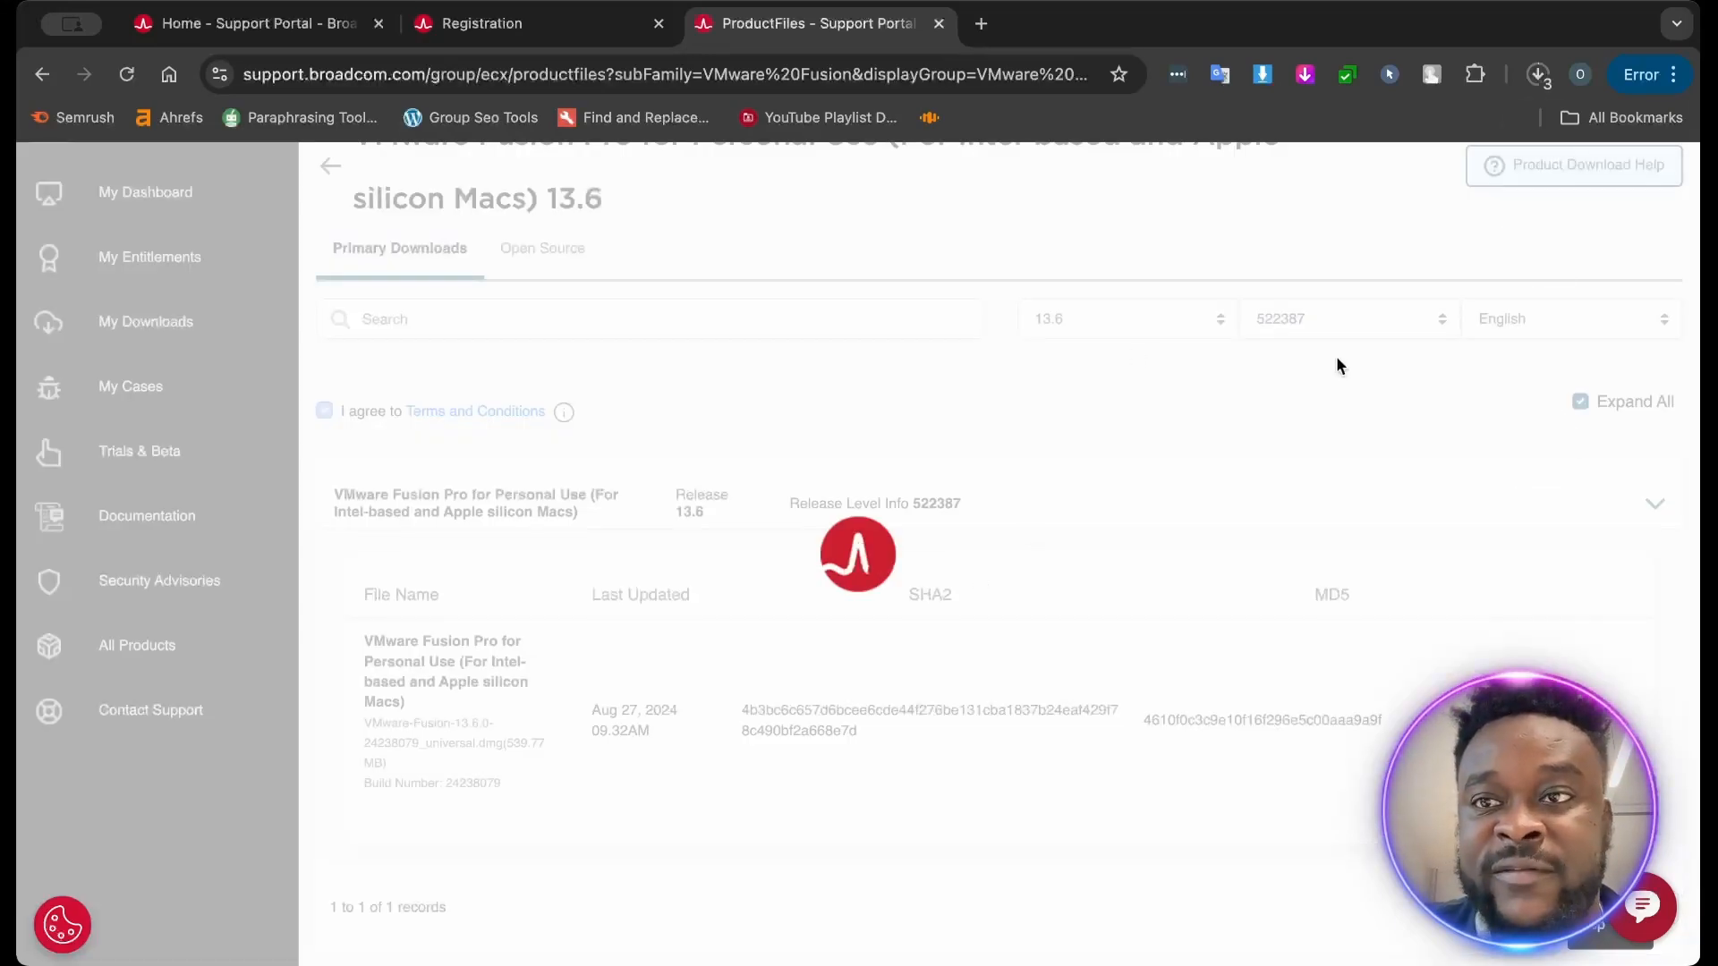
click(1542, 63)
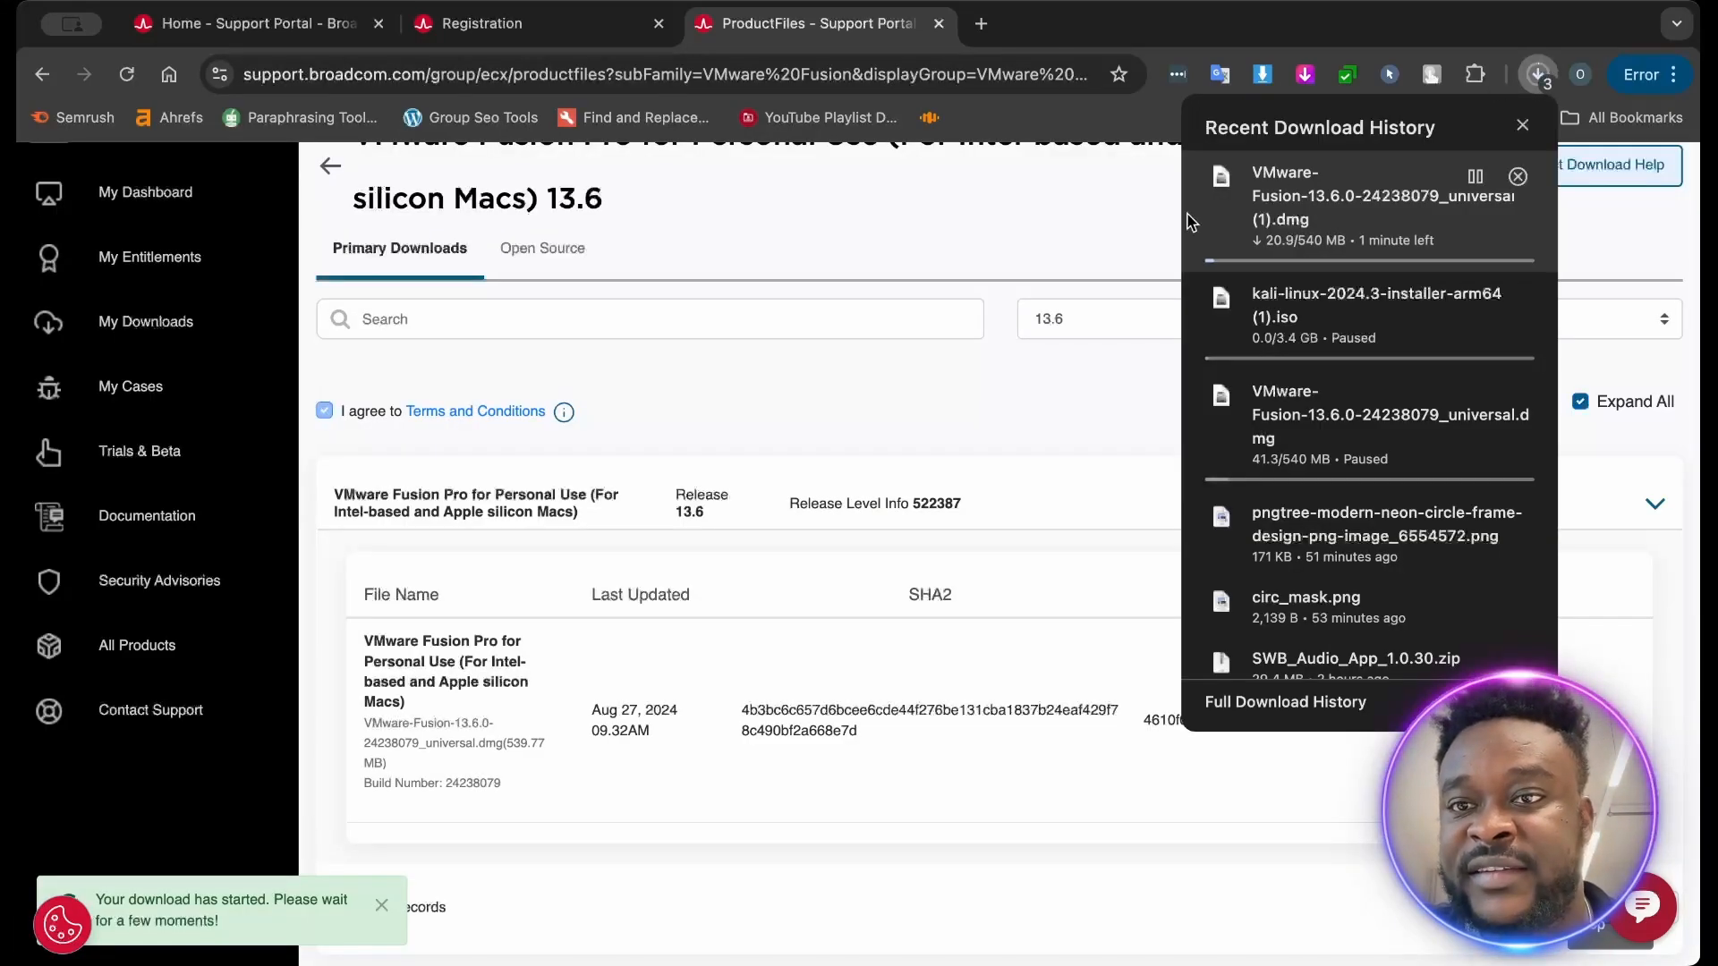
mouse_move(1381, 223)
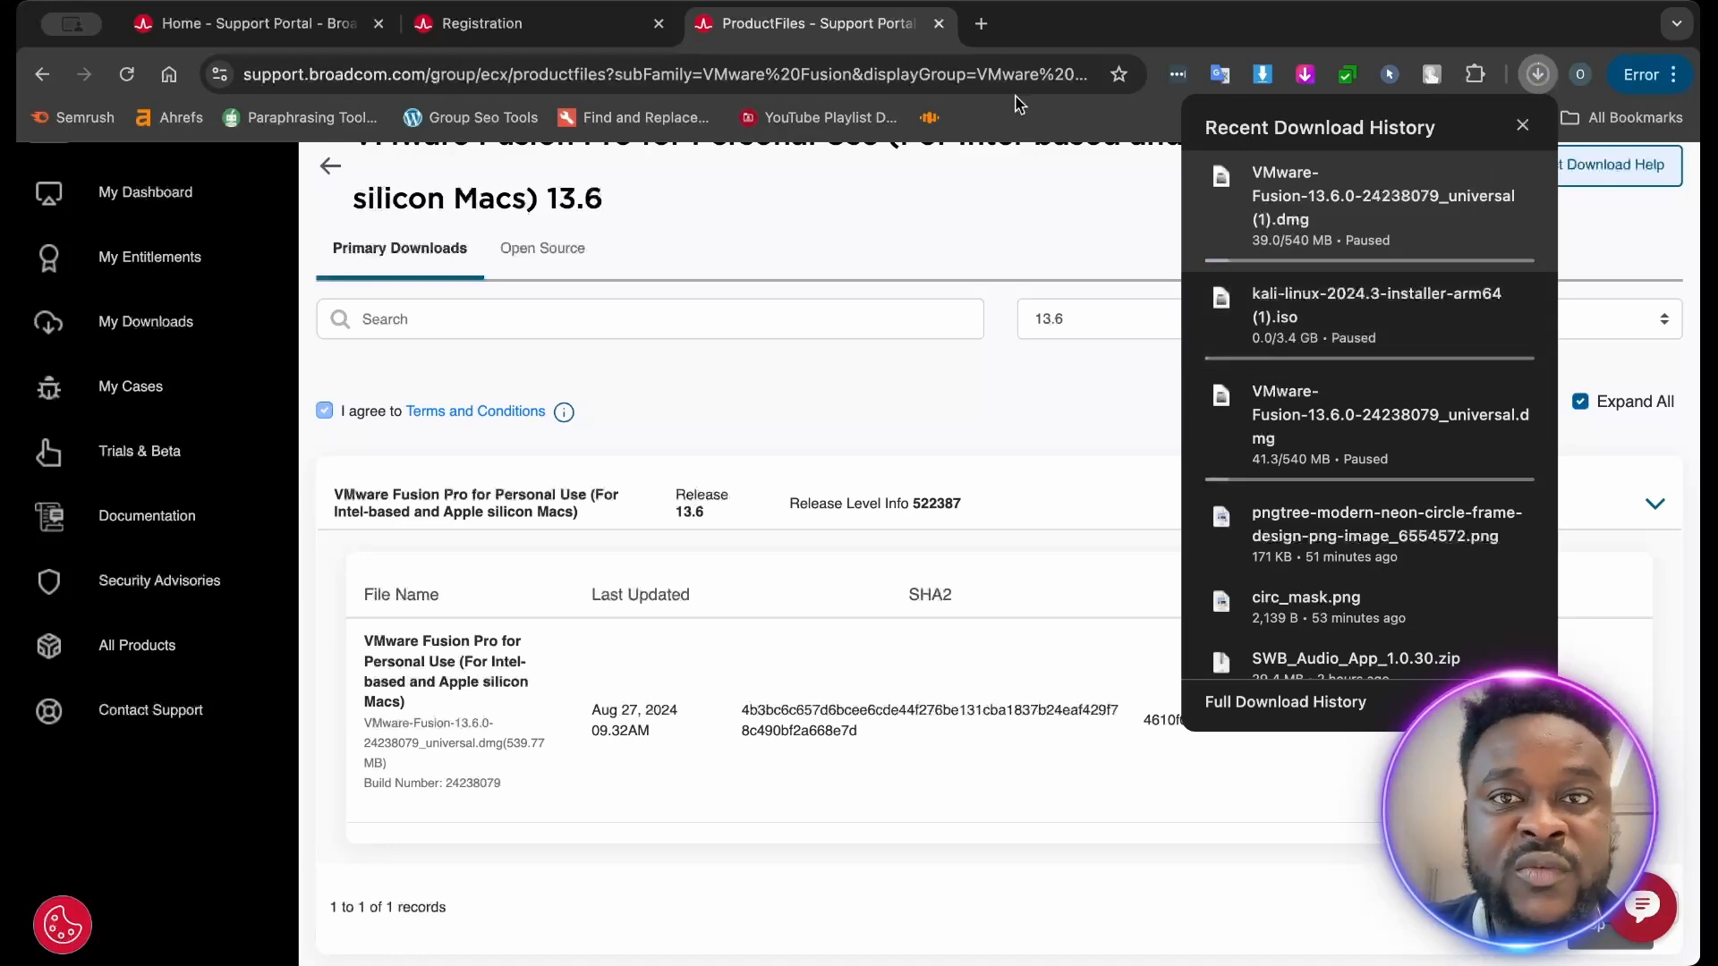
- Open kali.org in a new tab and go to the Installer Images on its download page
click(982, 23)
text(kali.or)
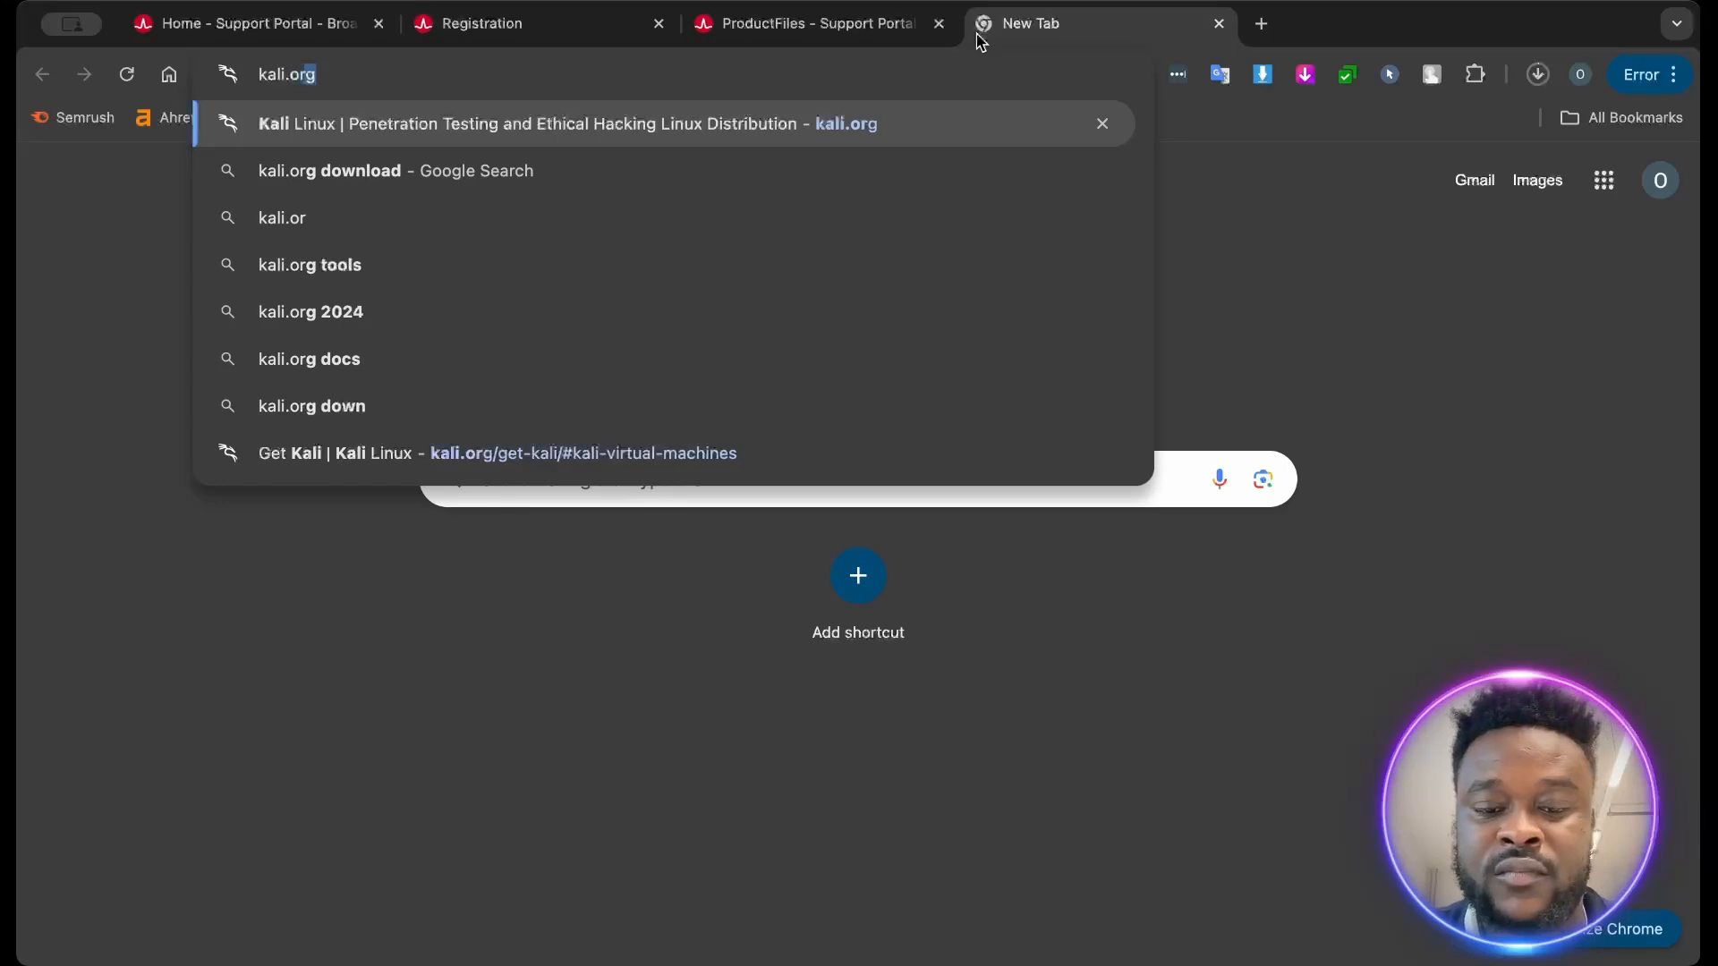
key(Return)
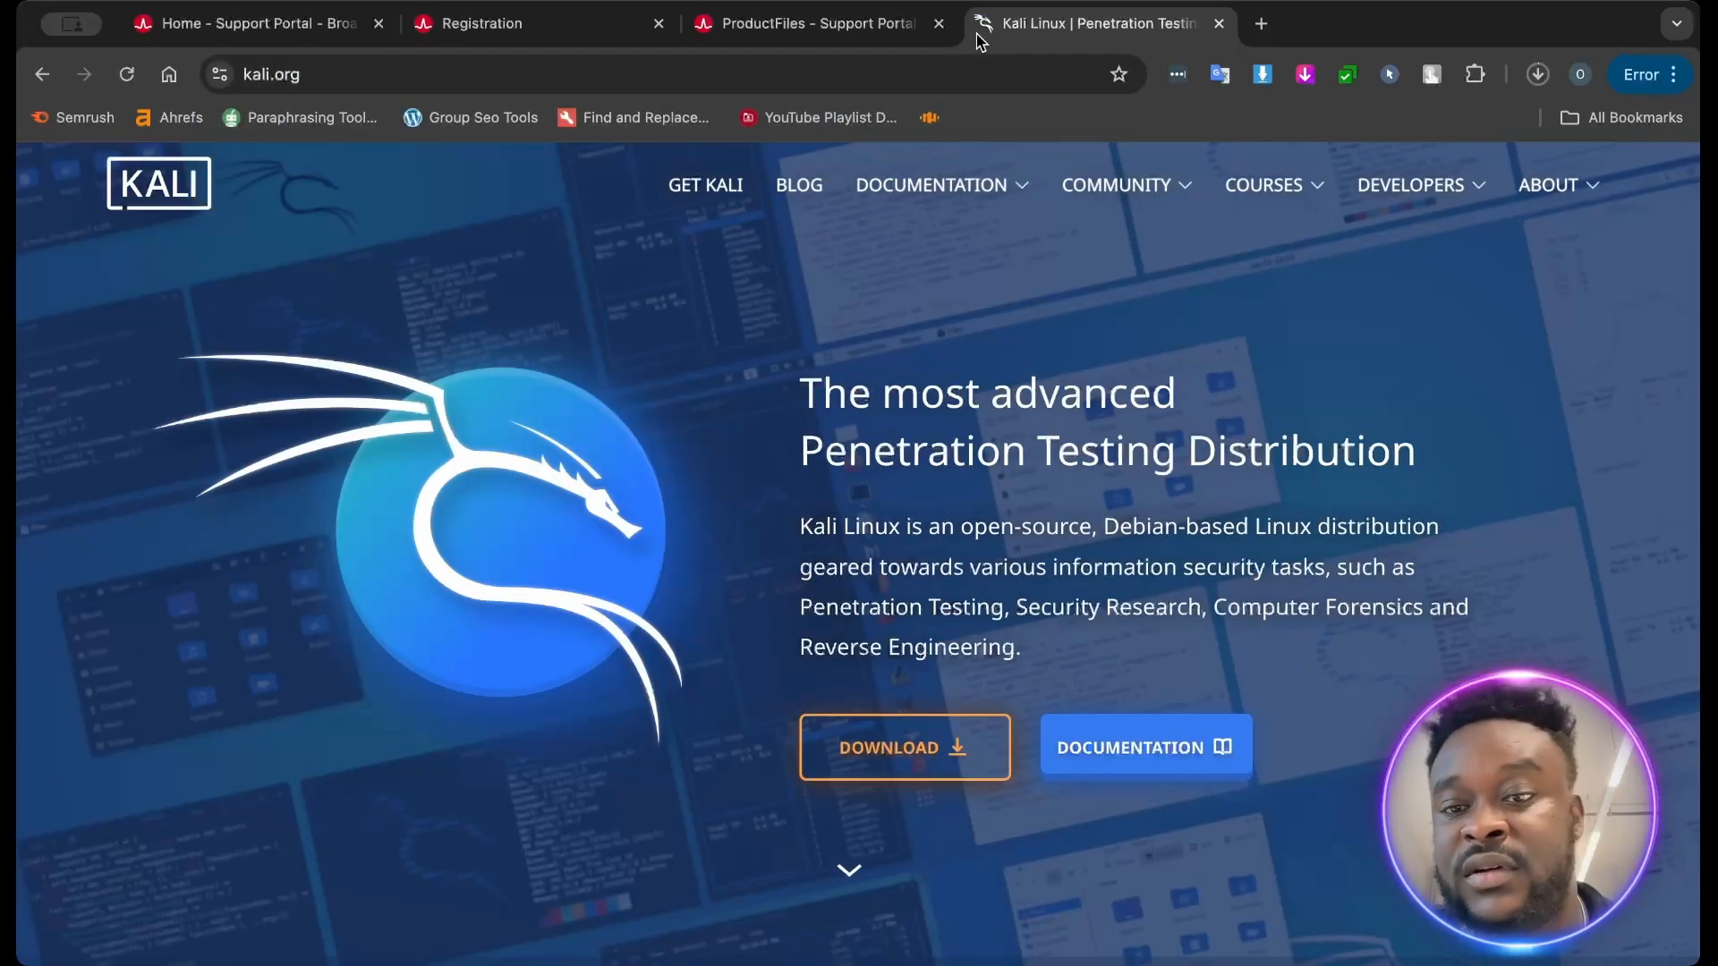
click(852, 749)
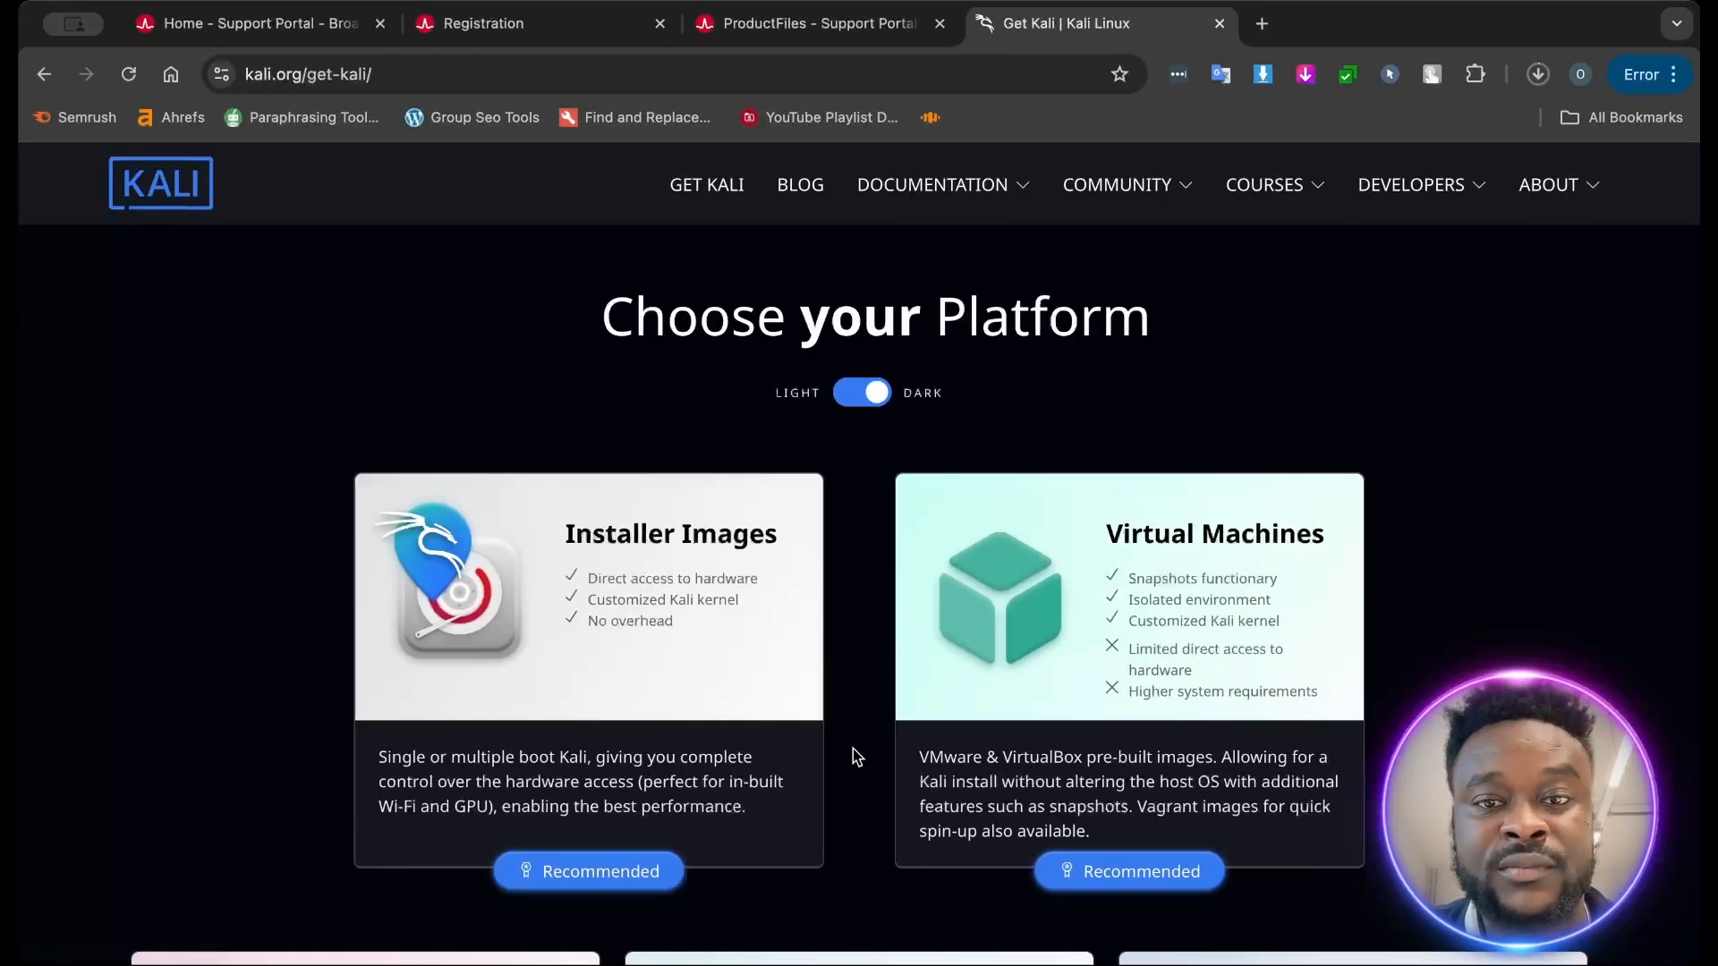
scroll(712, 566, down, 2)
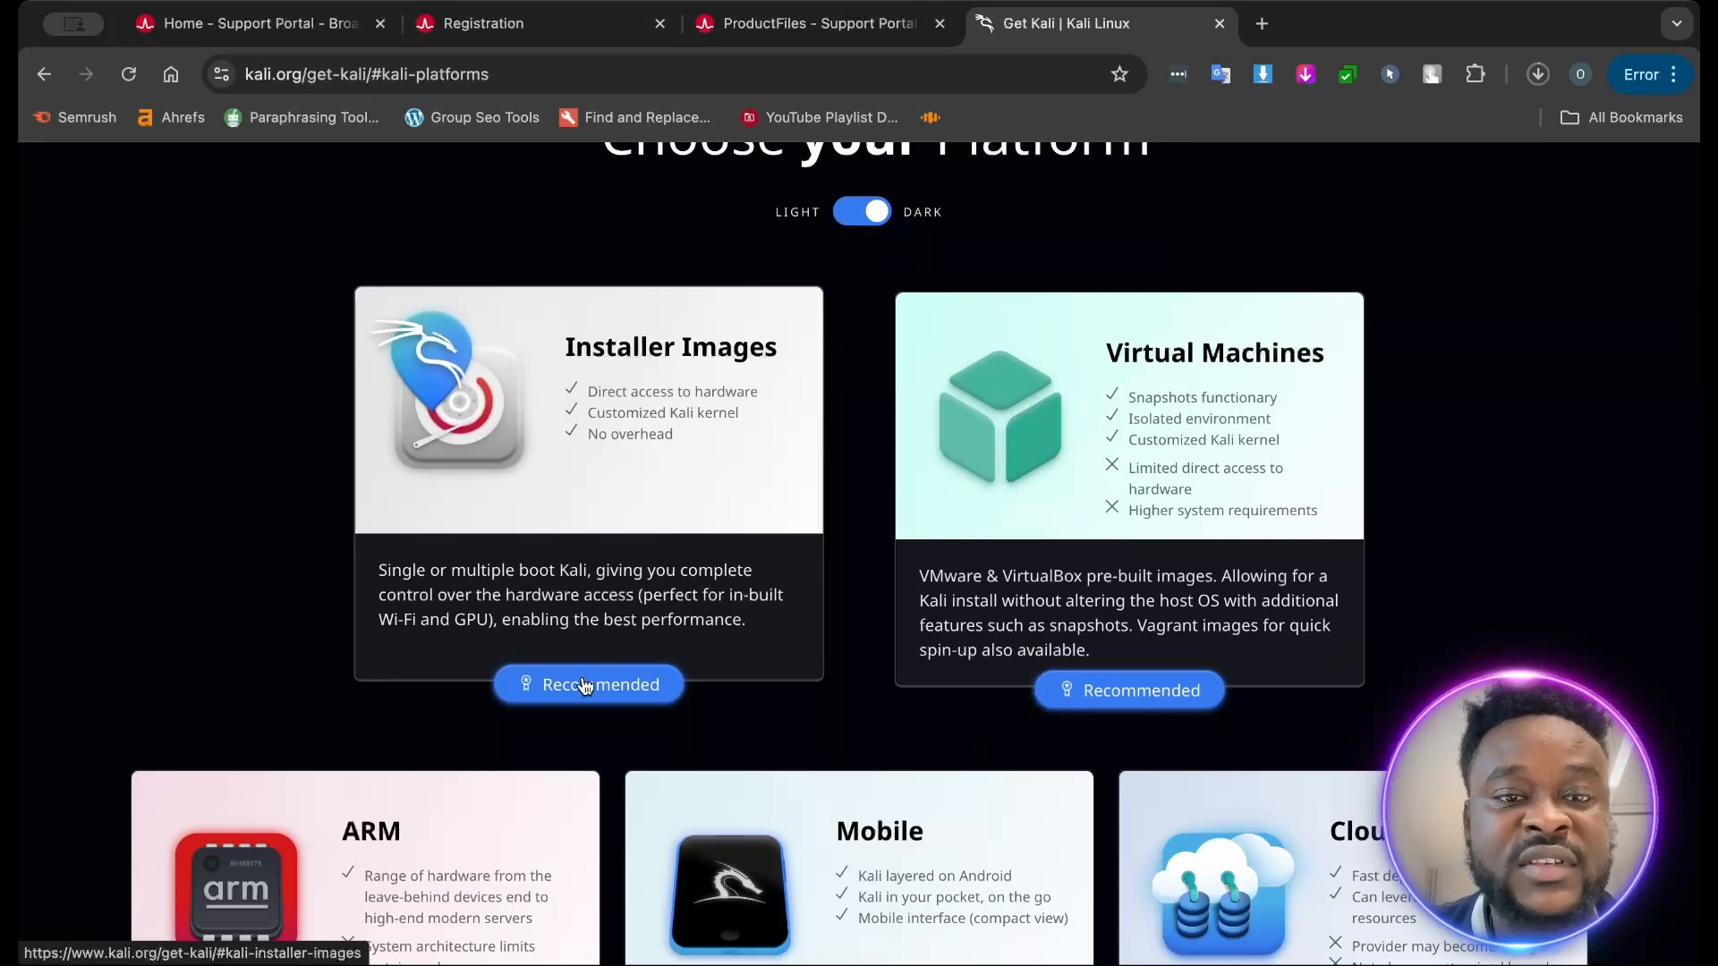
click(586, 683)
scroll(908, 652, down, 3)
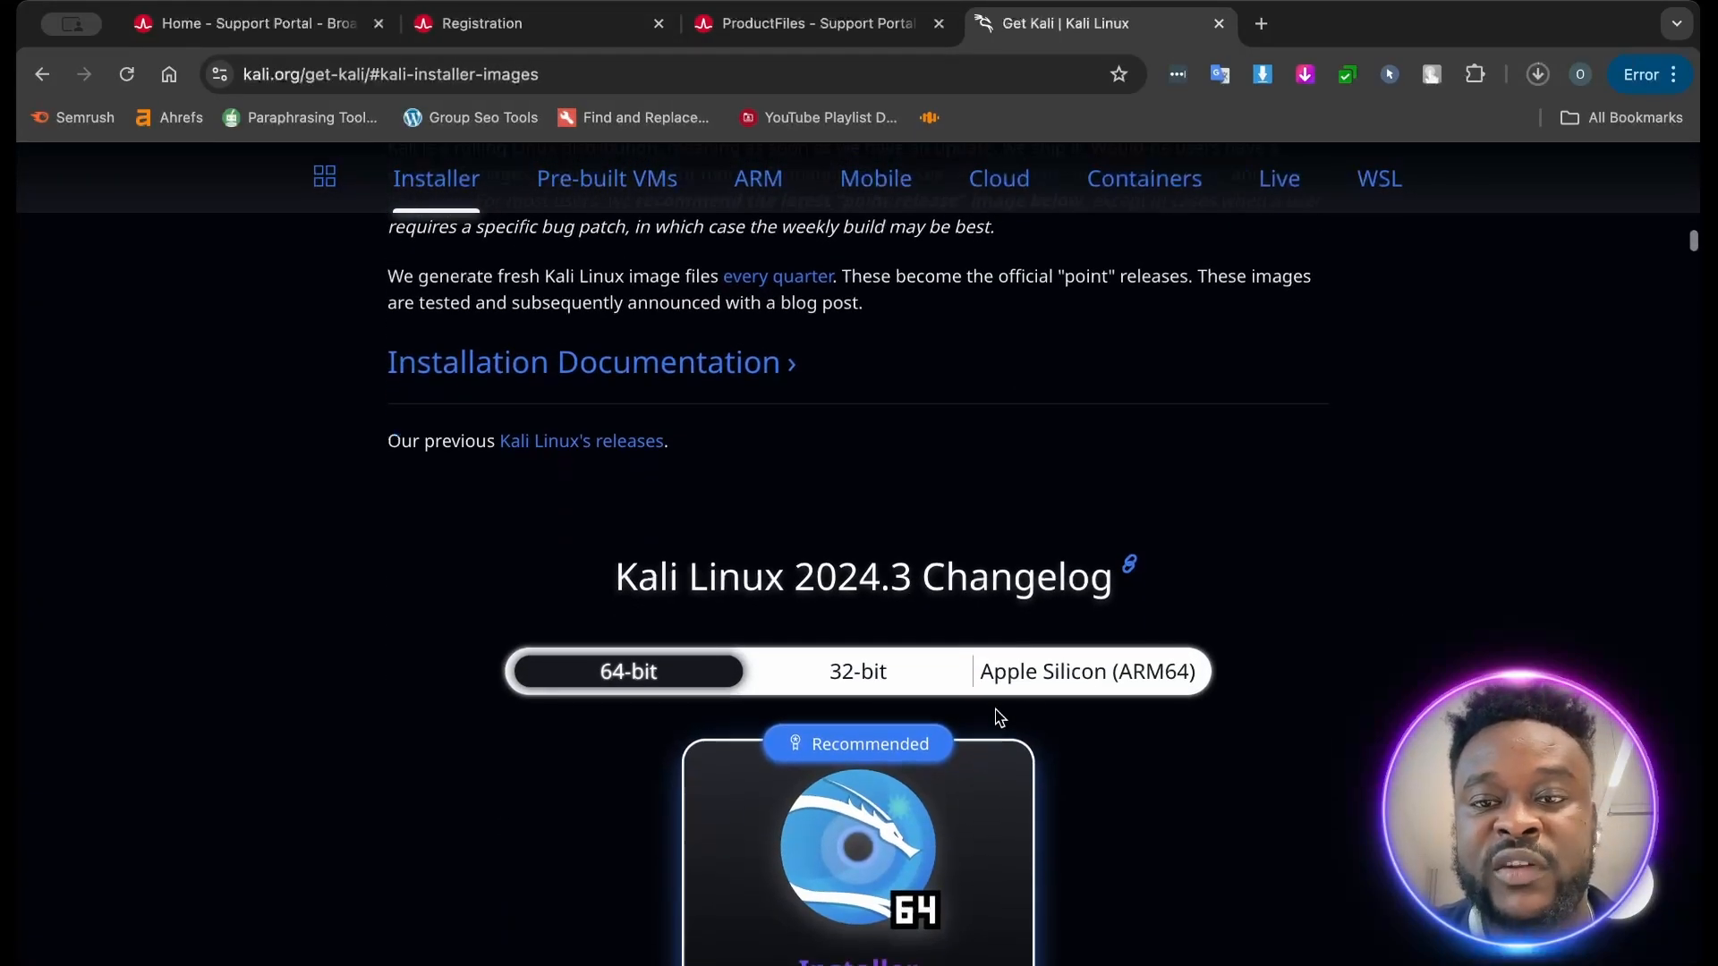
- Download the recommended Kali Linux 2024.3 Installer image for Apple Silicon (ARM64) and pause the download
click(1088, 680)
scroll(1086, 678, down, 3)
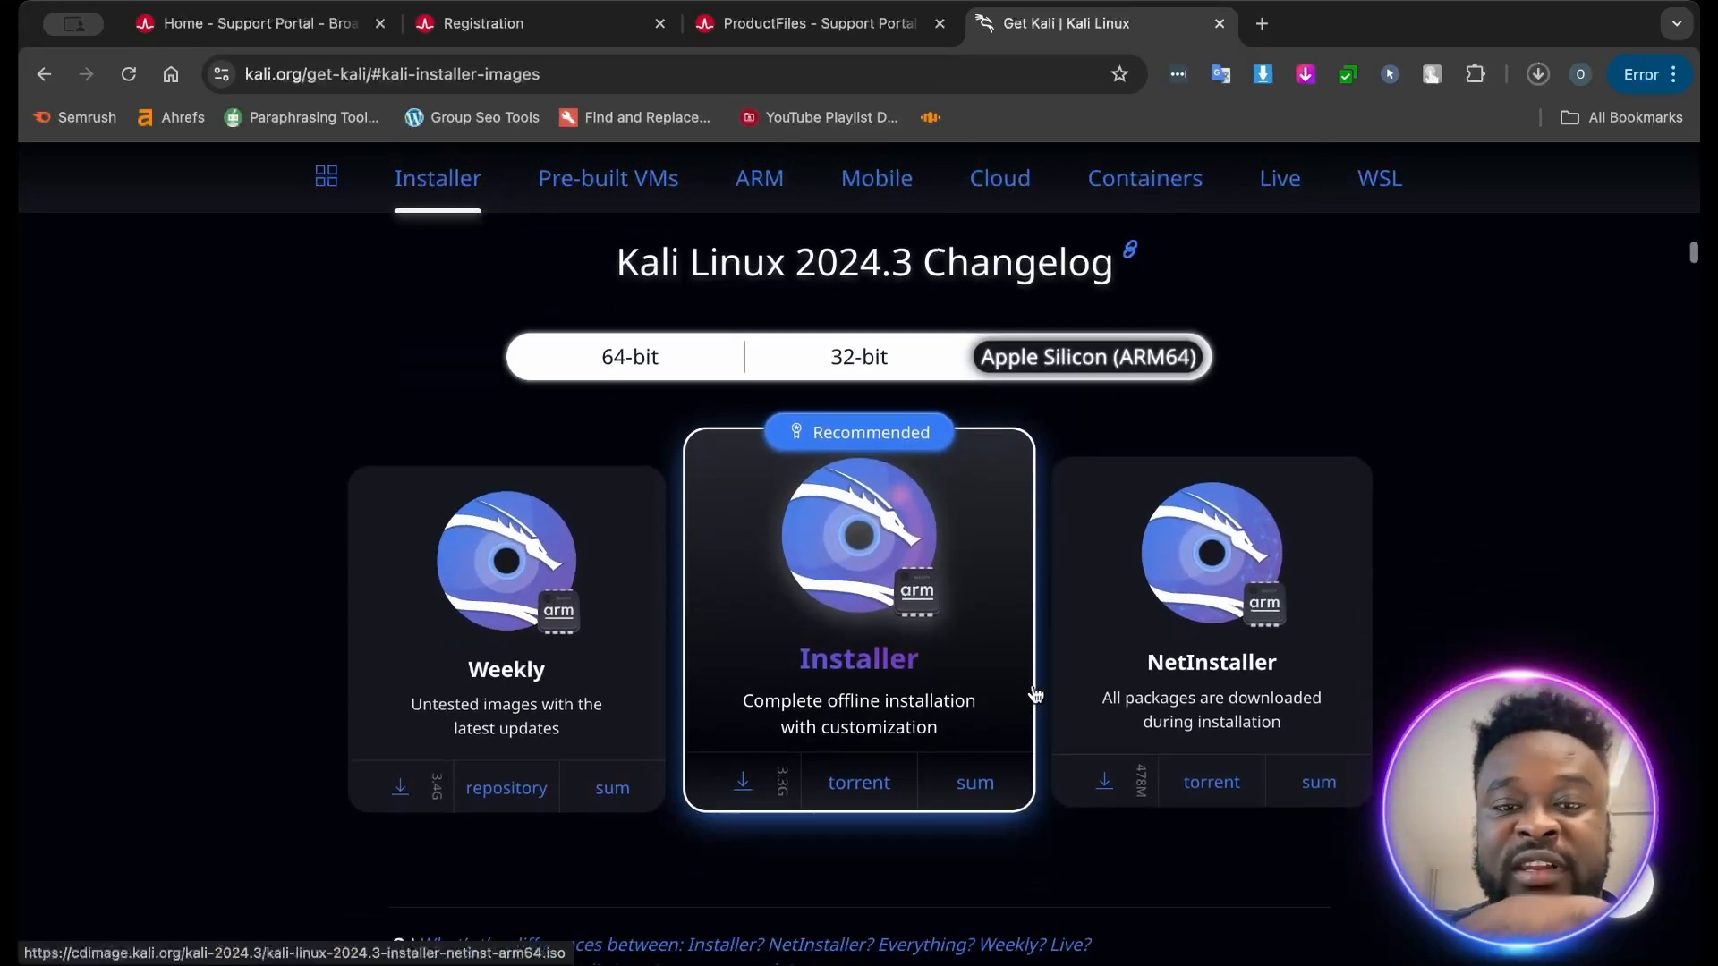
click(744, 784)
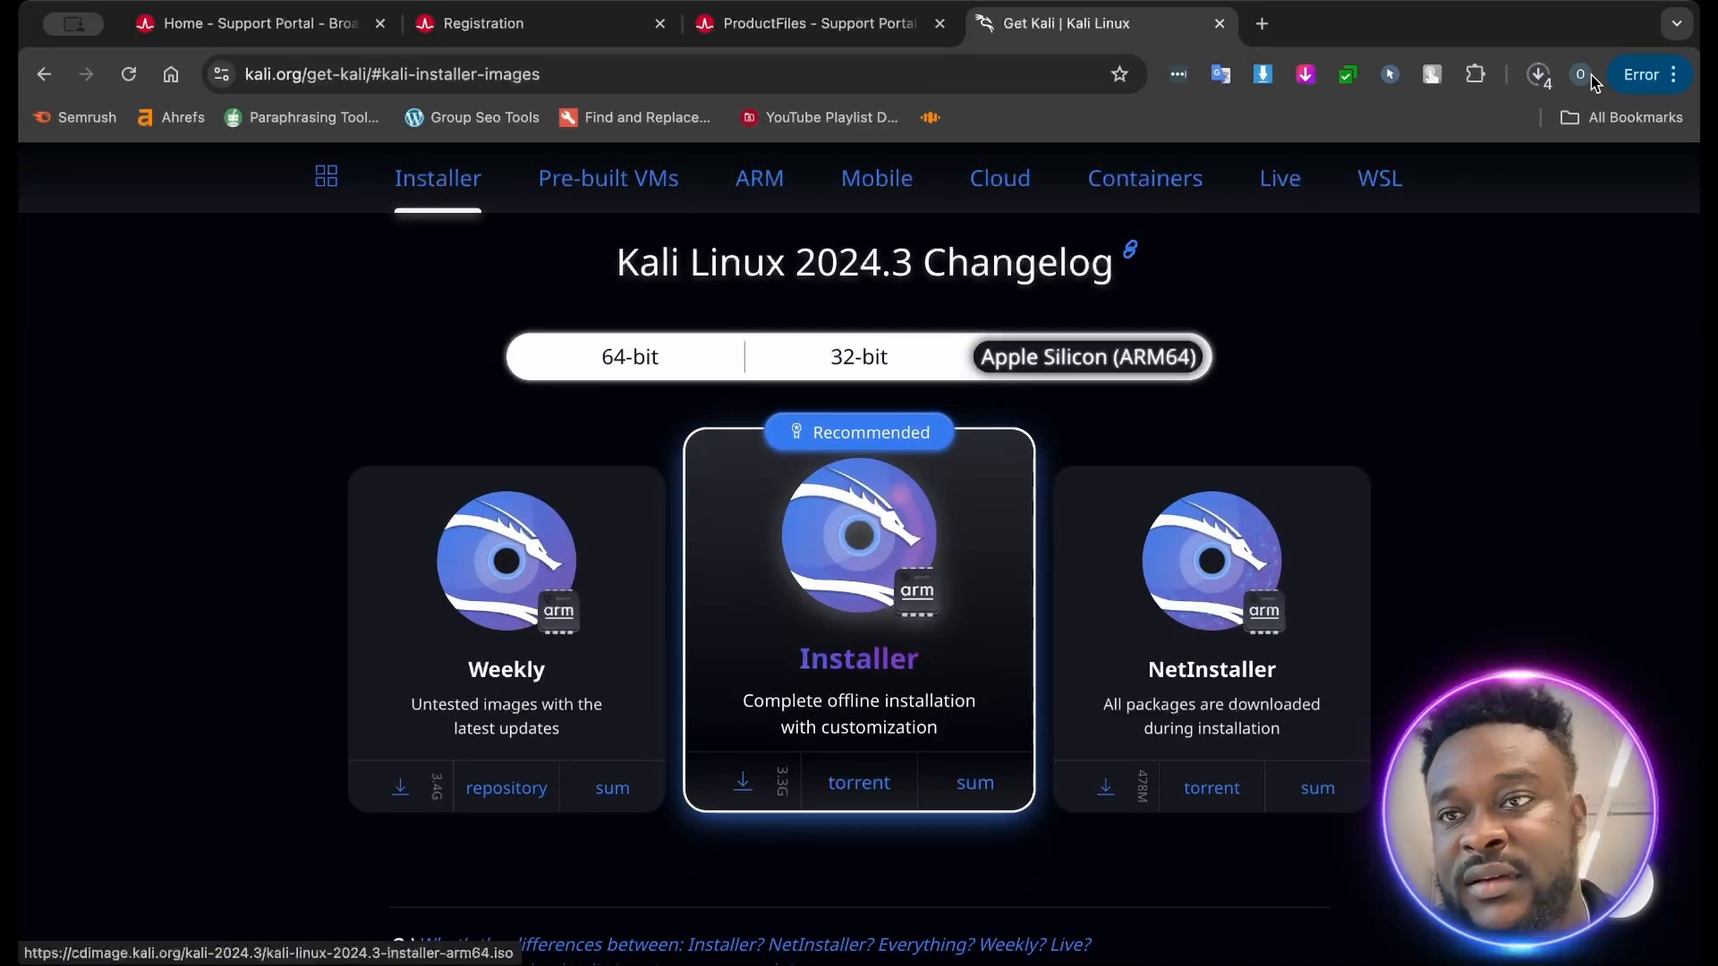
click(1538, 74)
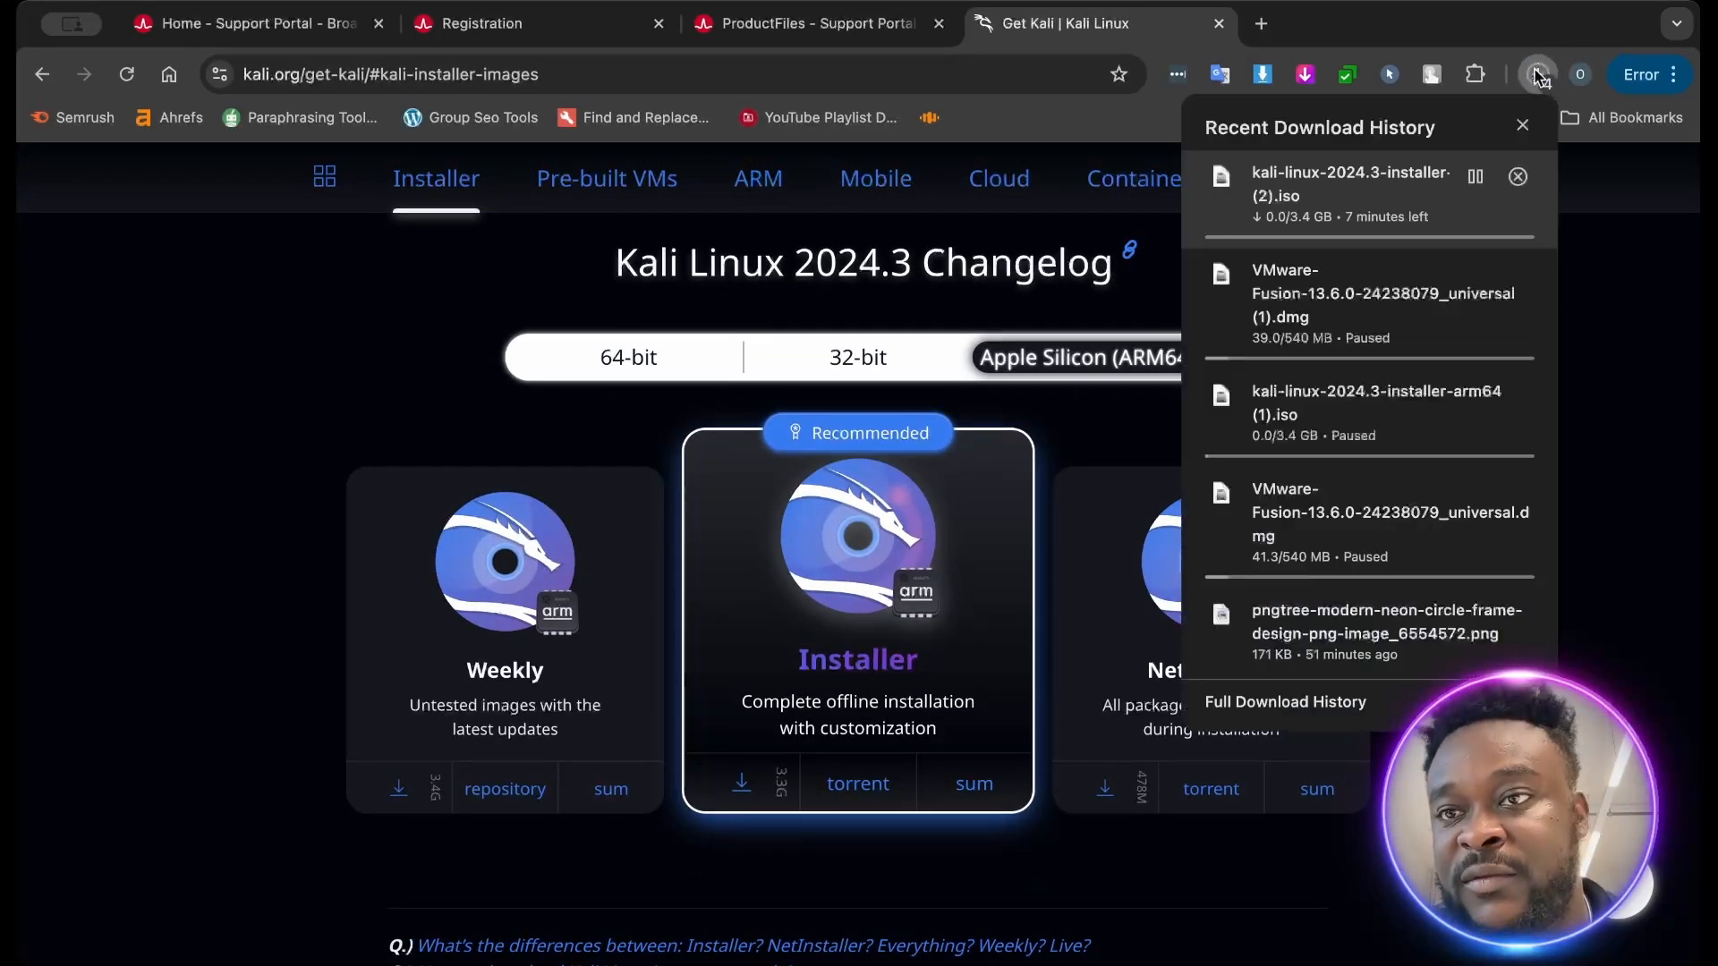
click(1474, 184)
click(339, 411)
- Look at the 64-bit Kali Linux 2024.3 installer images for Intel Macs and check the recent download history
scroll(339, 410, up, 1)
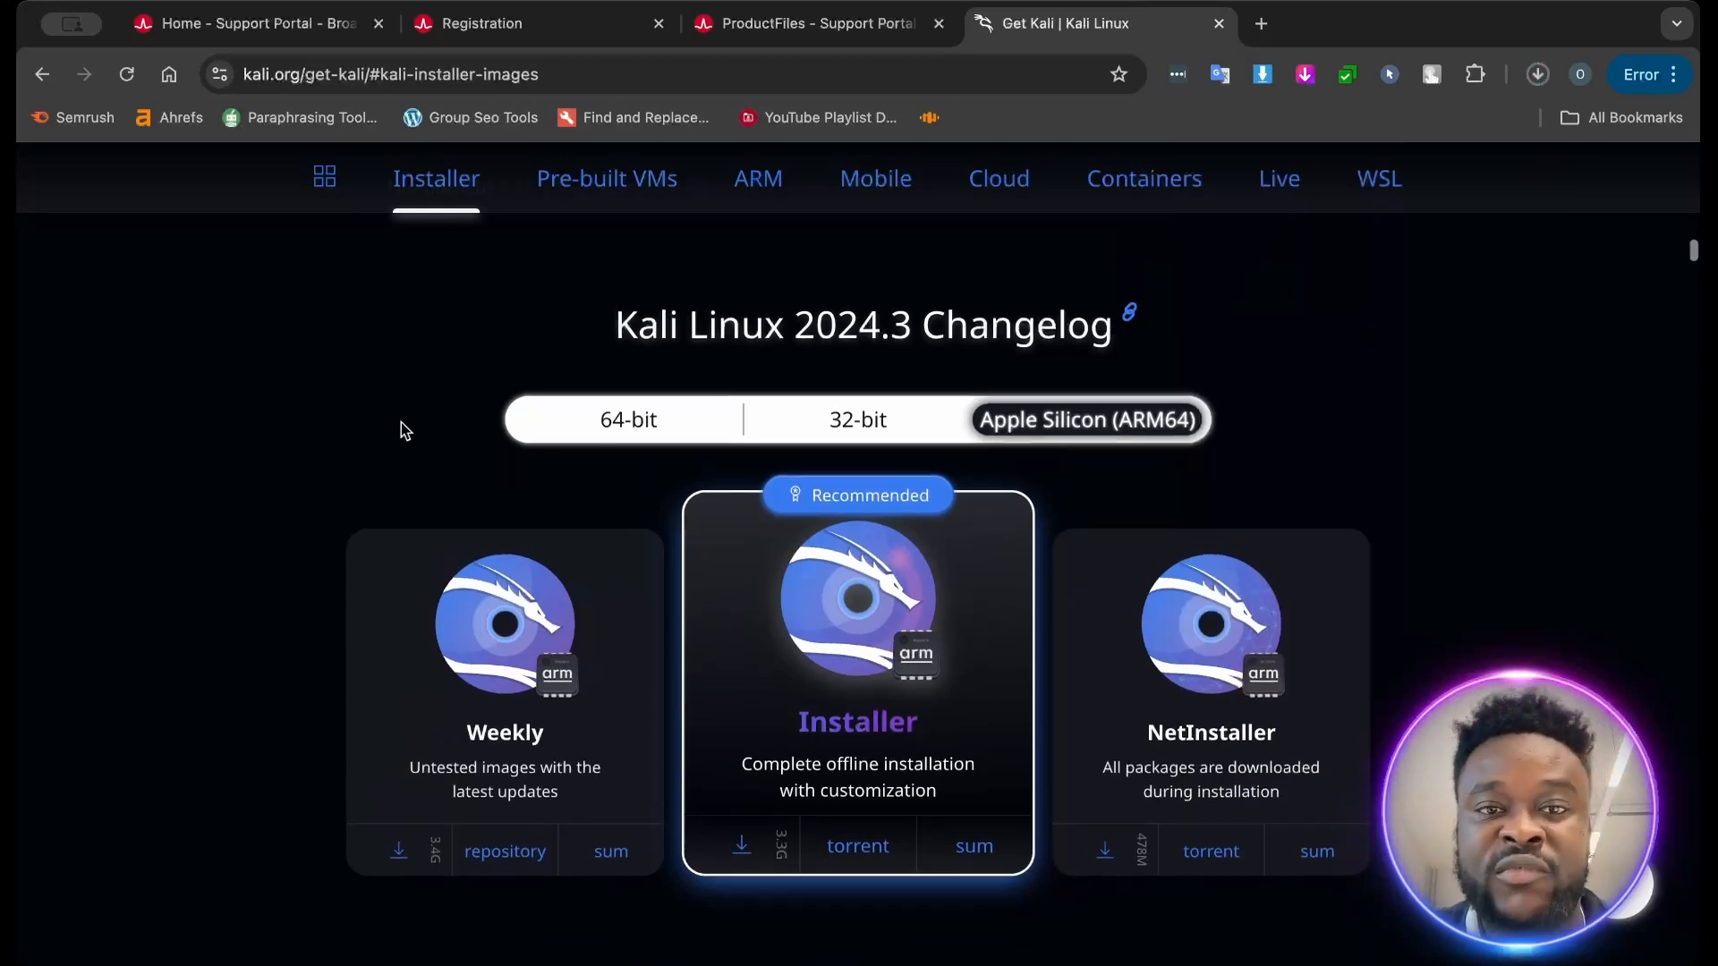
click(608, 421)
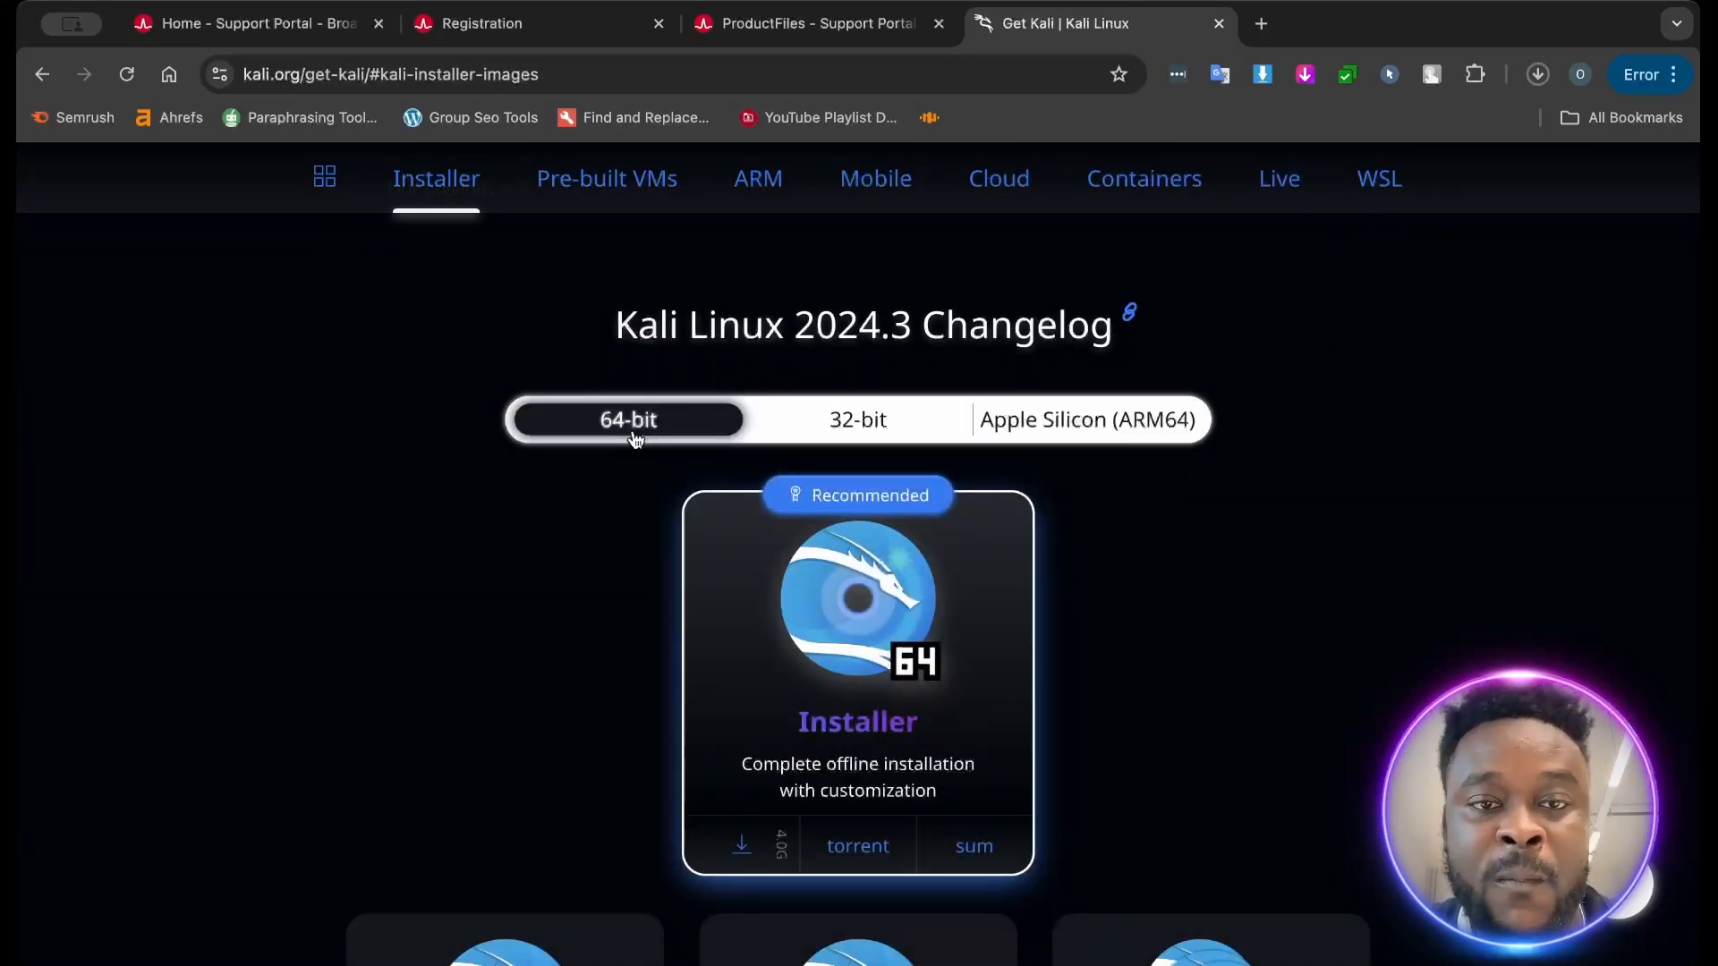
scroll(625, 418, down, 2)
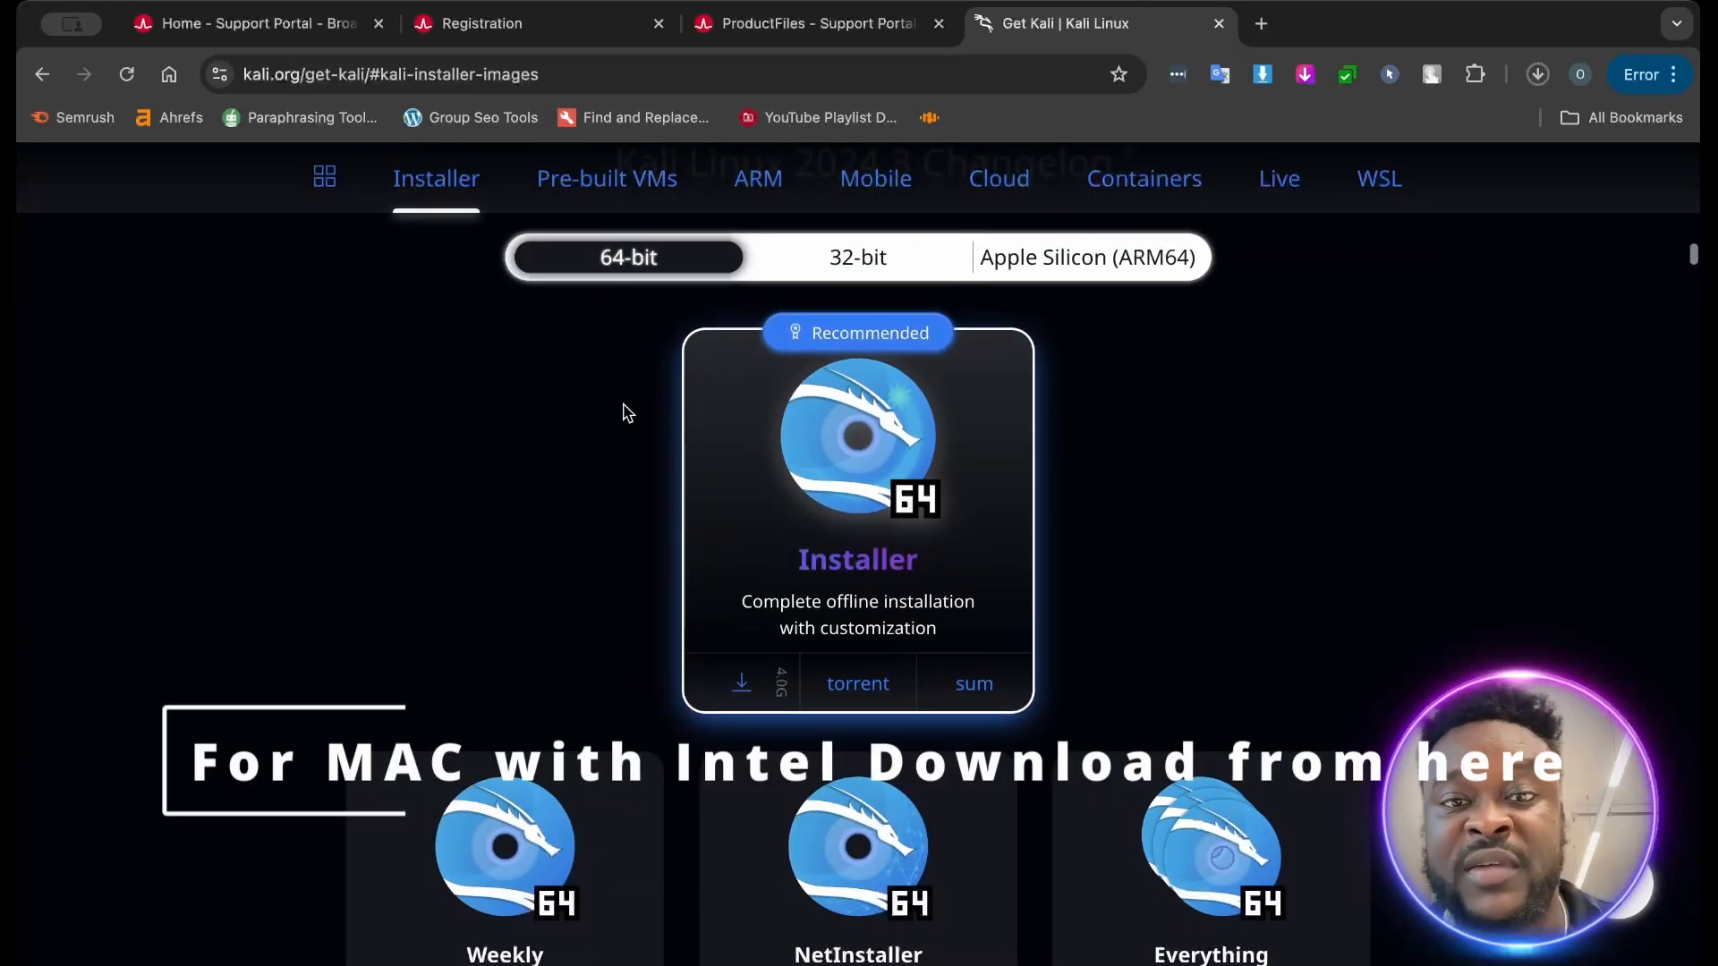
scroll(646, 470, up, 1)
scroll(650, 469, up, 6)
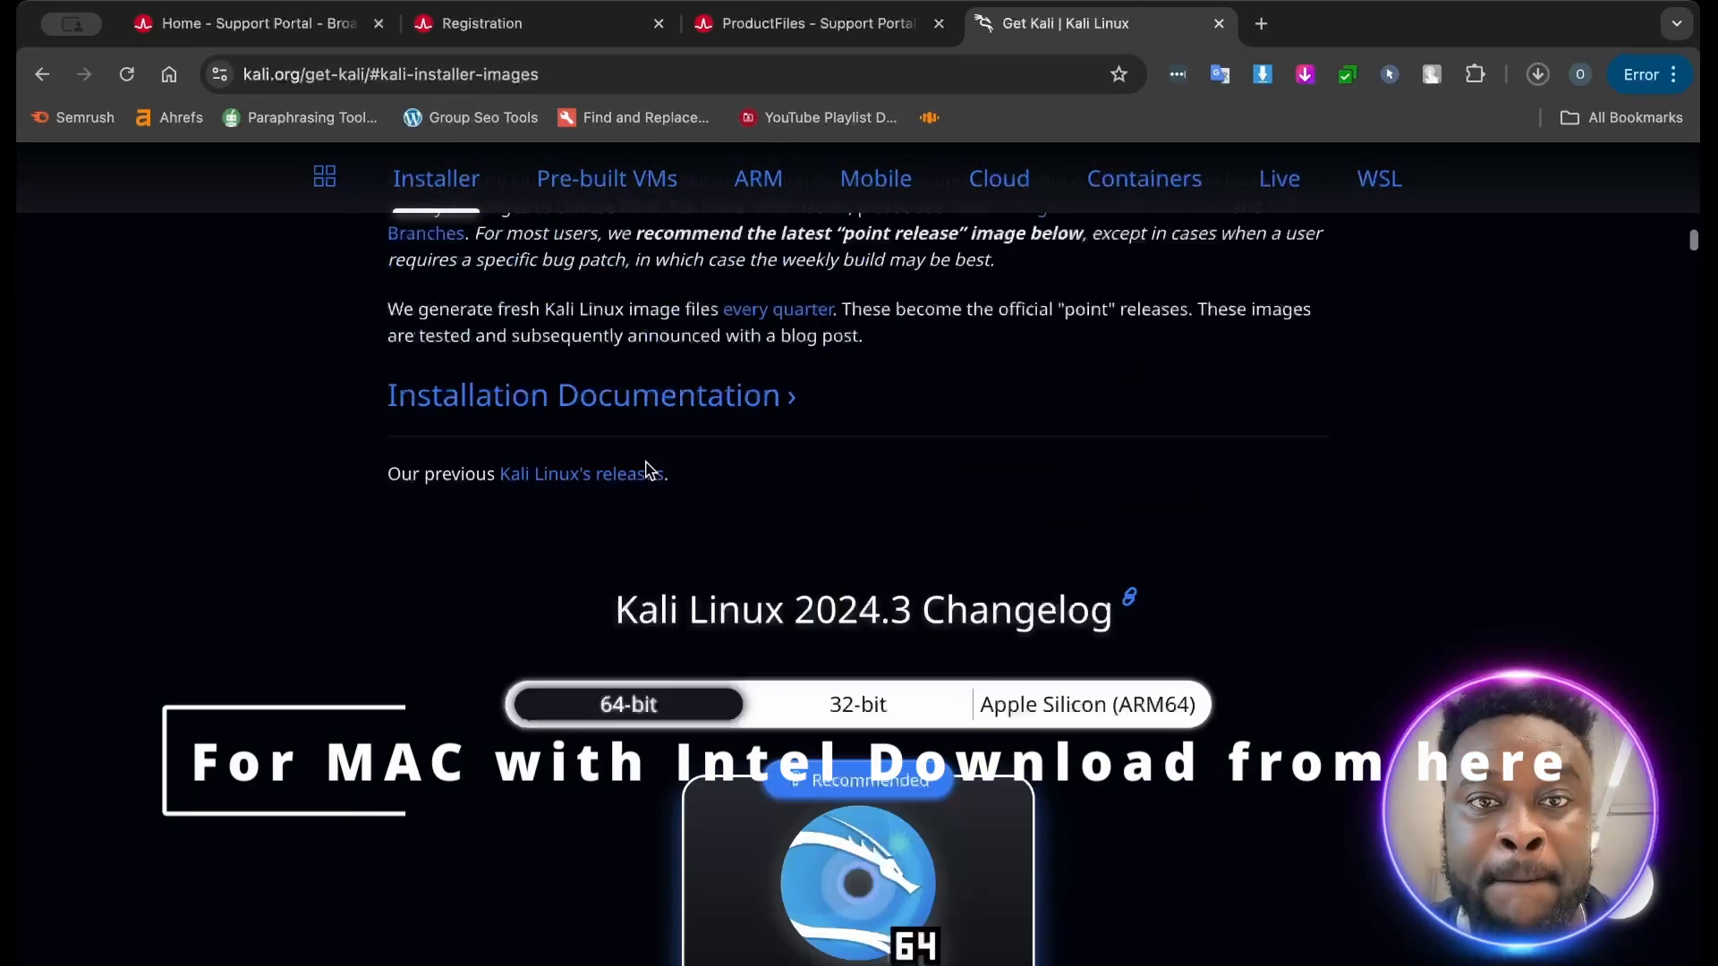
scroll(649, 469, down, 9)
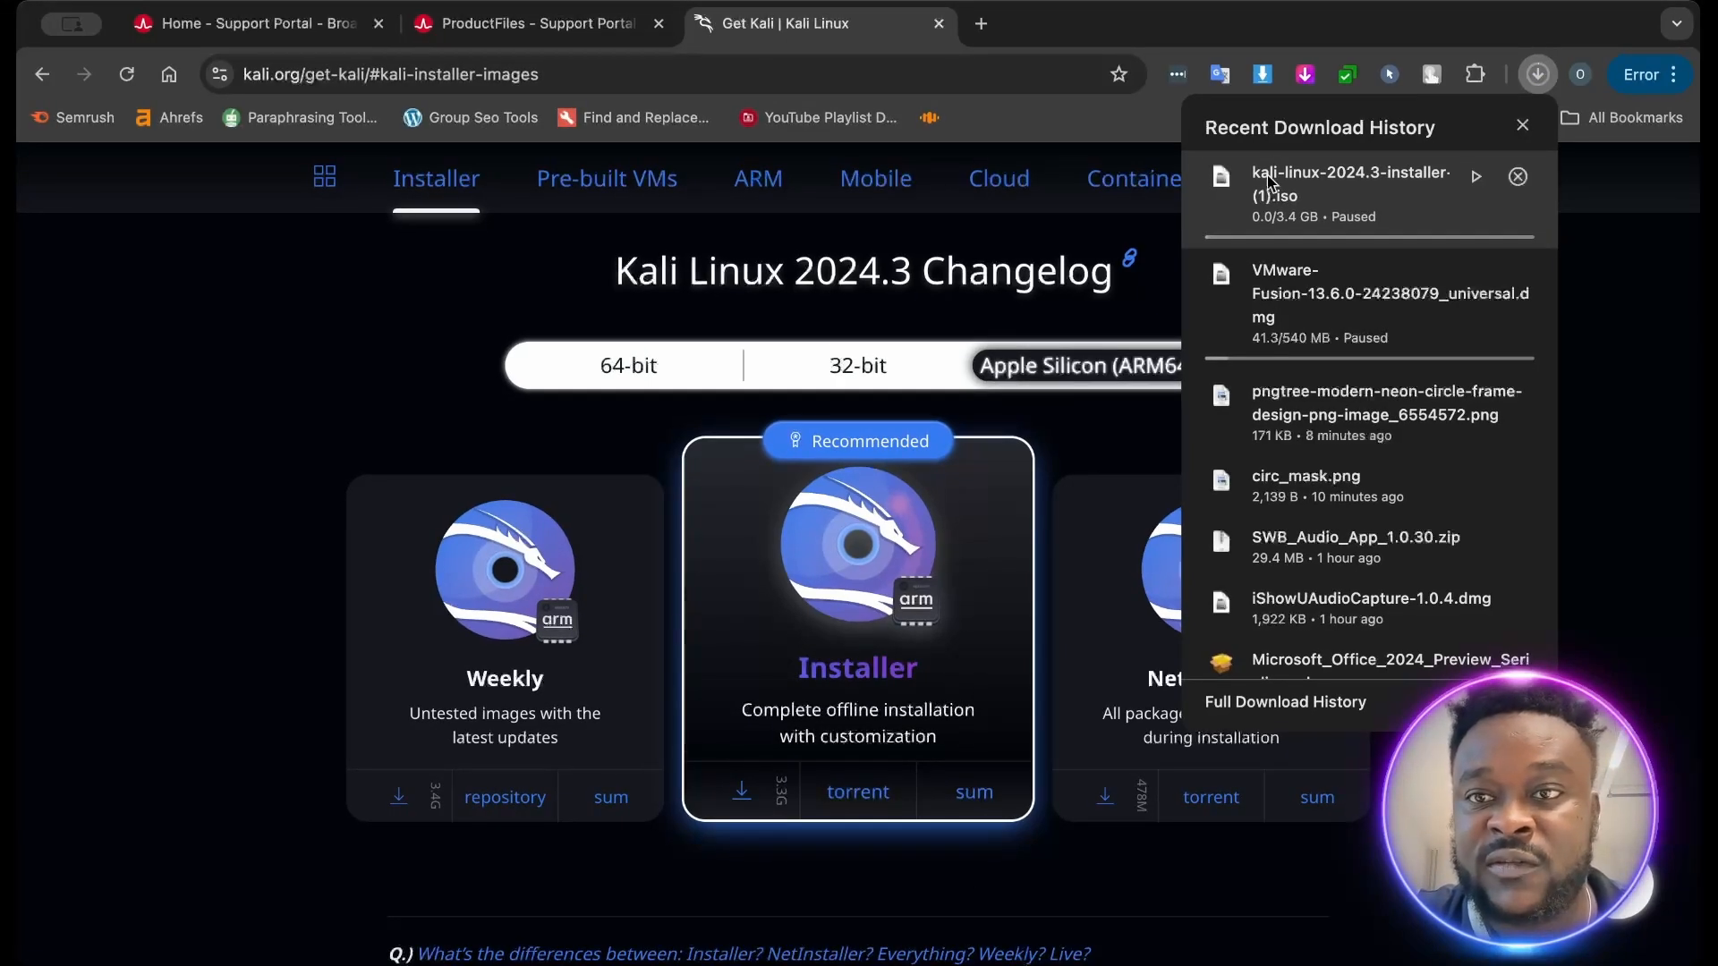
mouse_move(1337, 304)
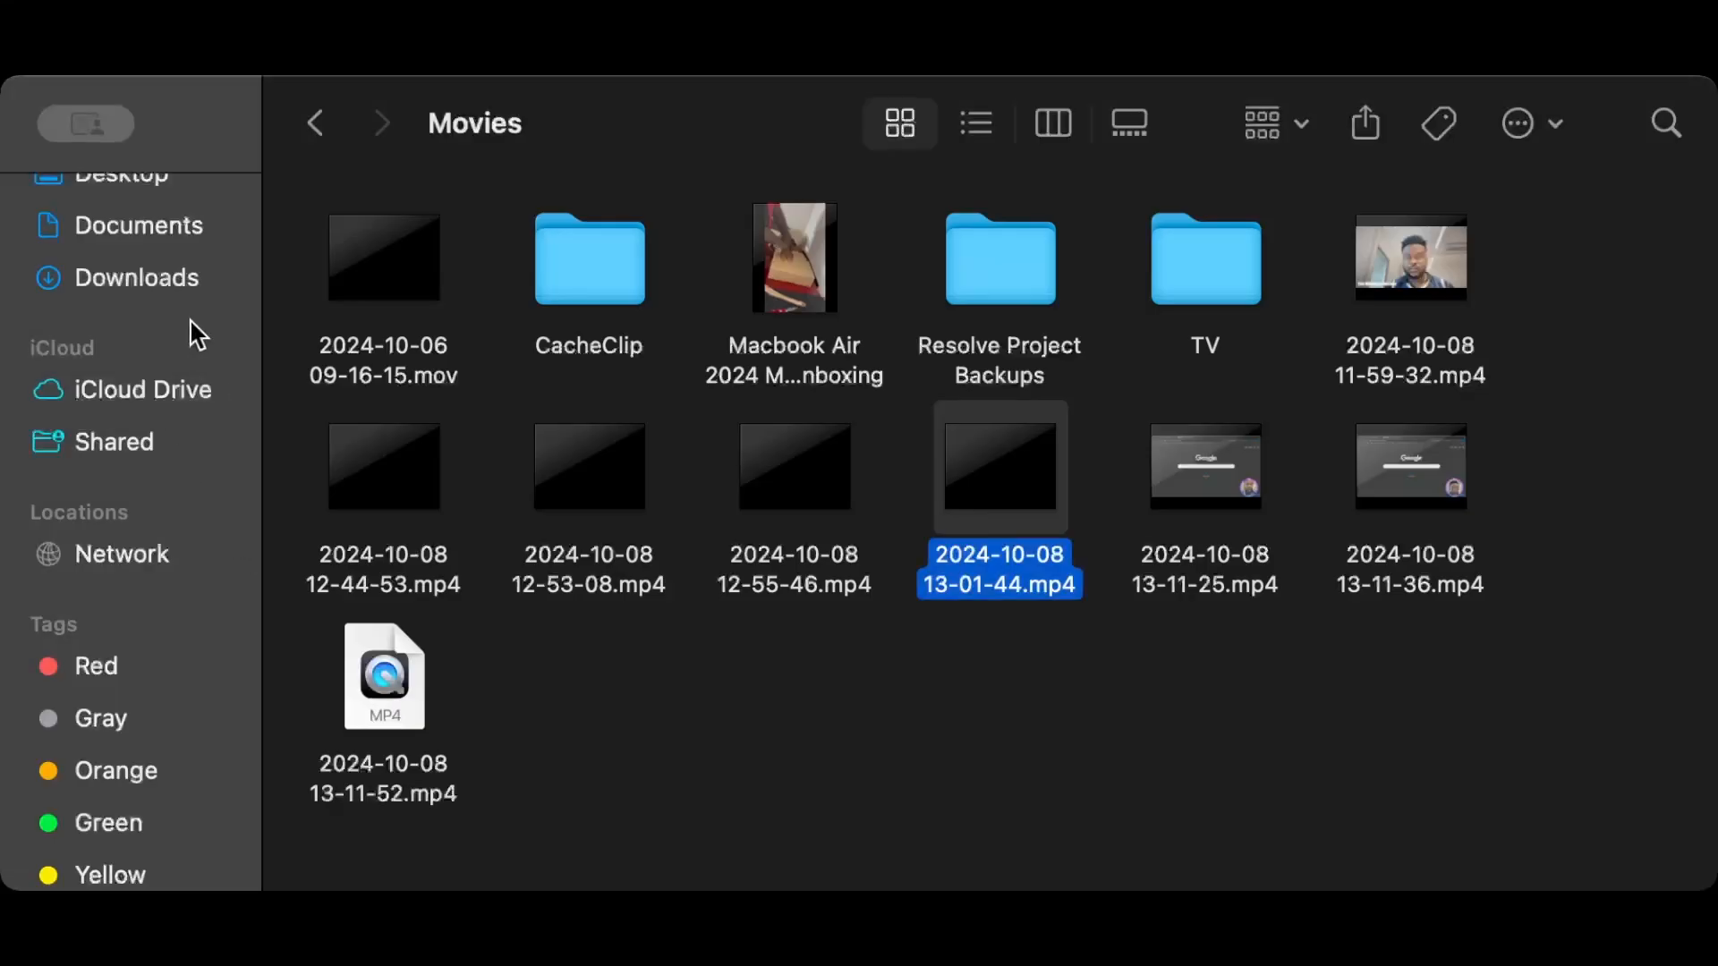
- Find and select kali-linux-2024.3-installer-arm64.iso in the Downloads folder in Finder
click(161, 289)
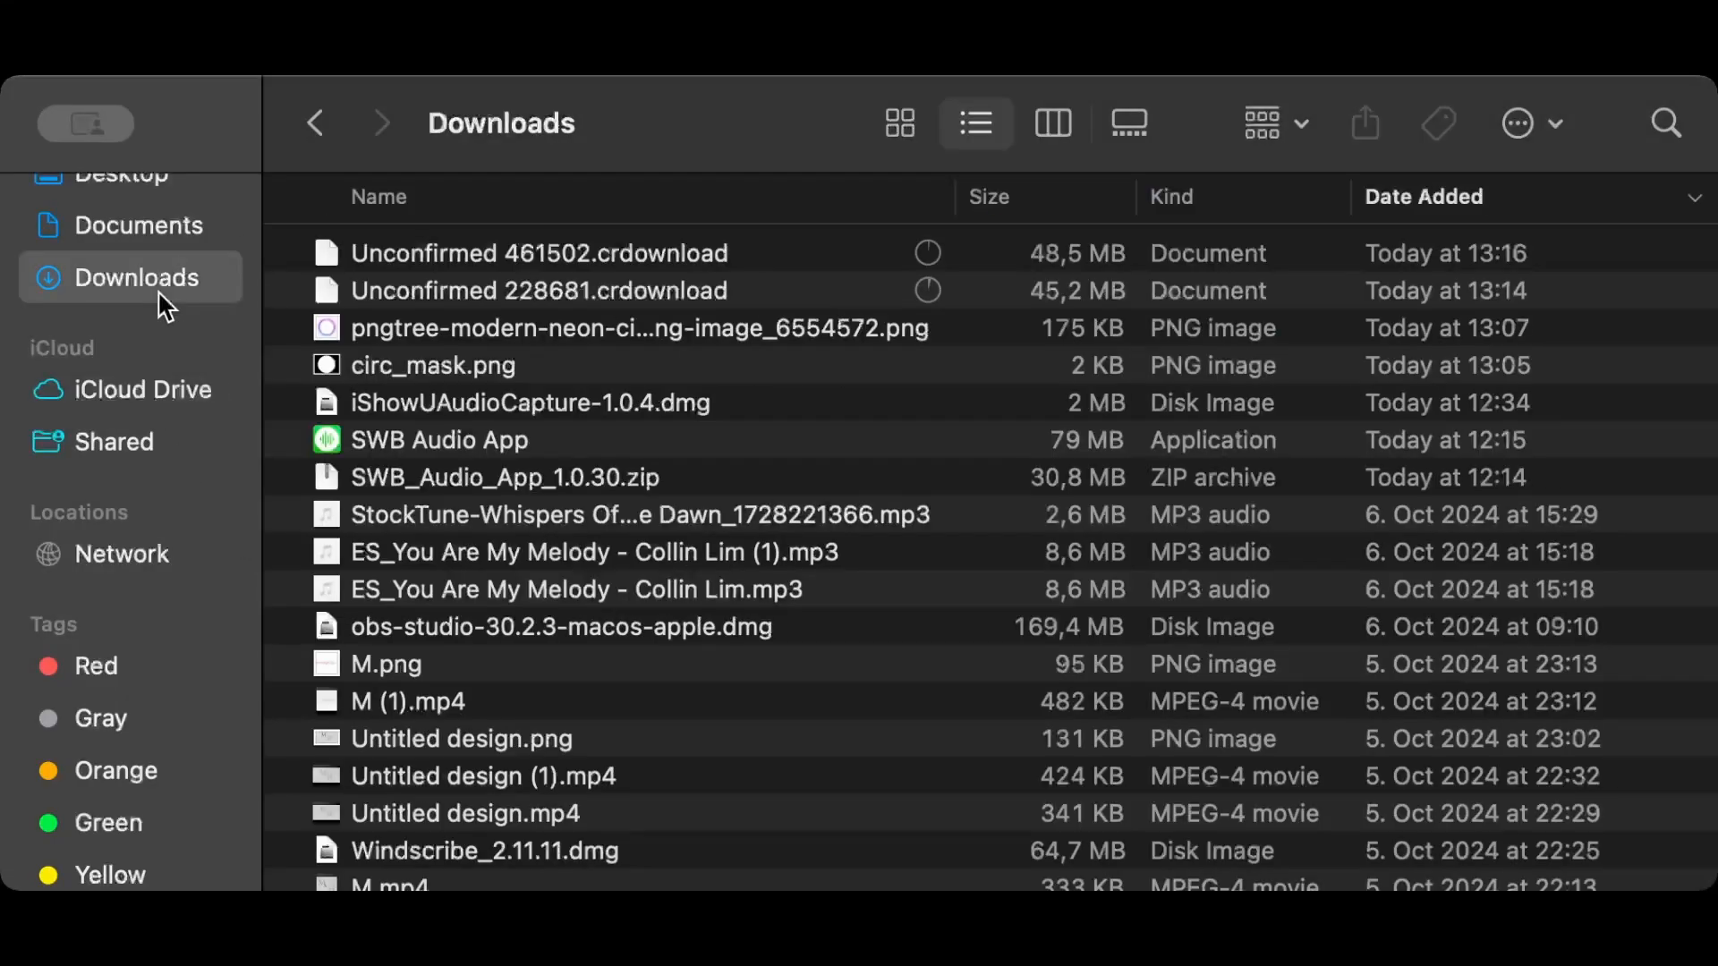
scroll(397, 483, down, 3)
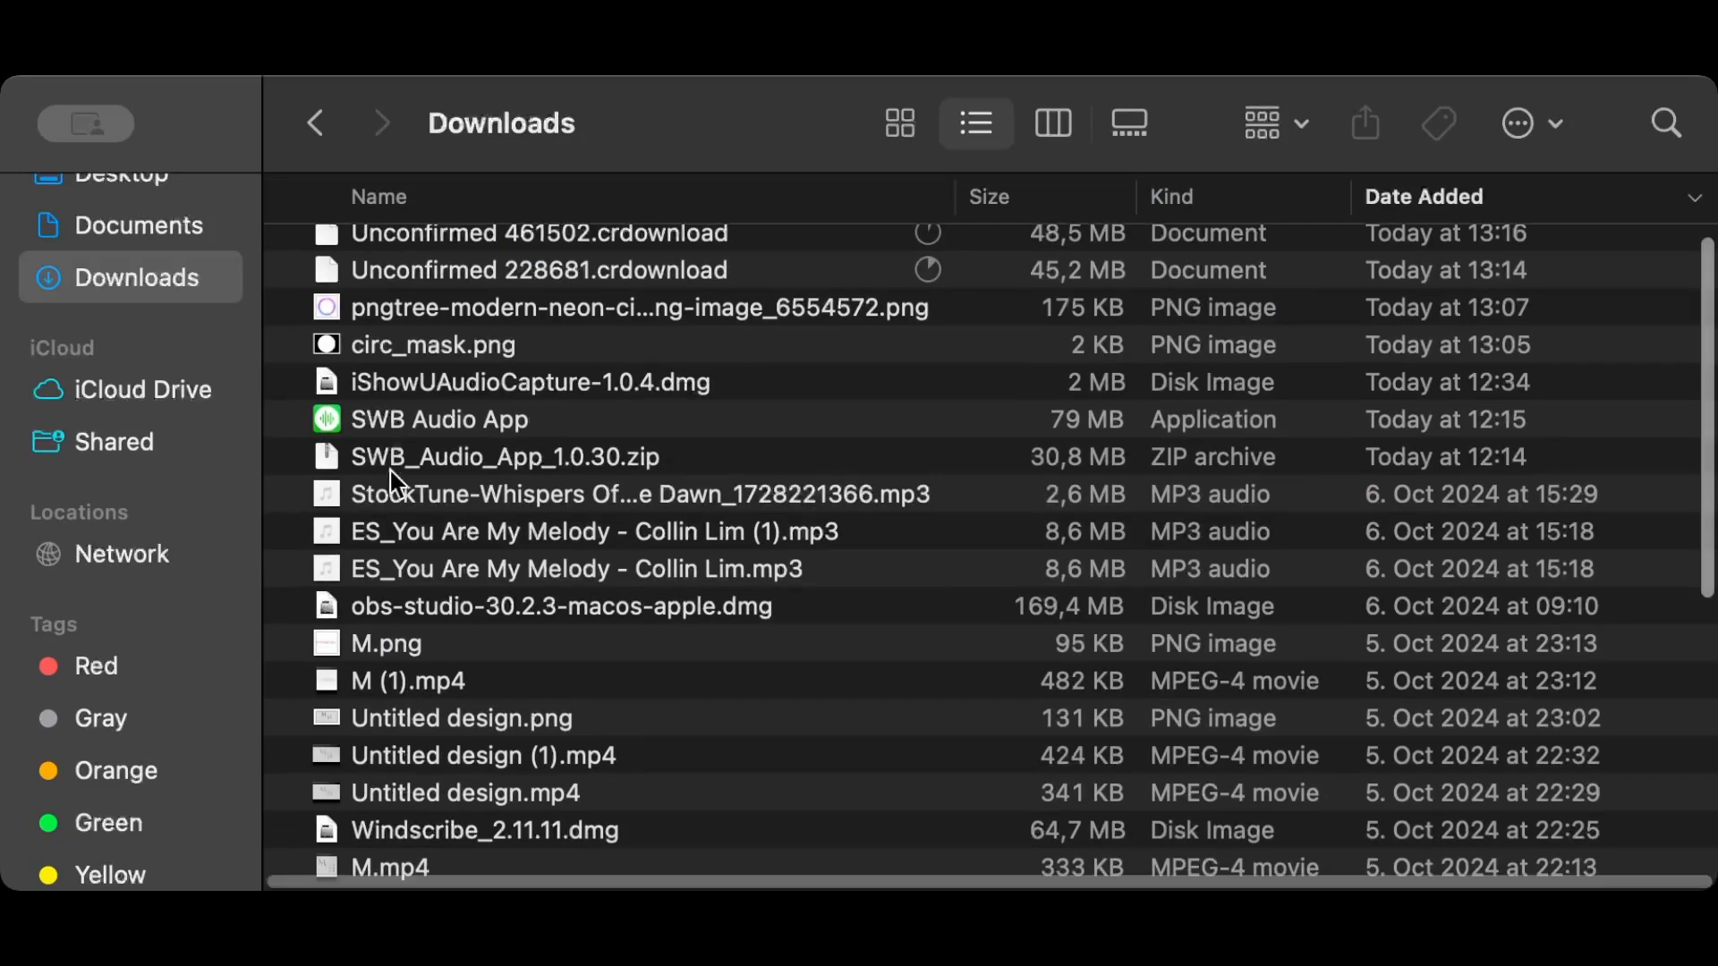
scroll(397, 483, down, 5)
scroll(486, 555, down, 6)
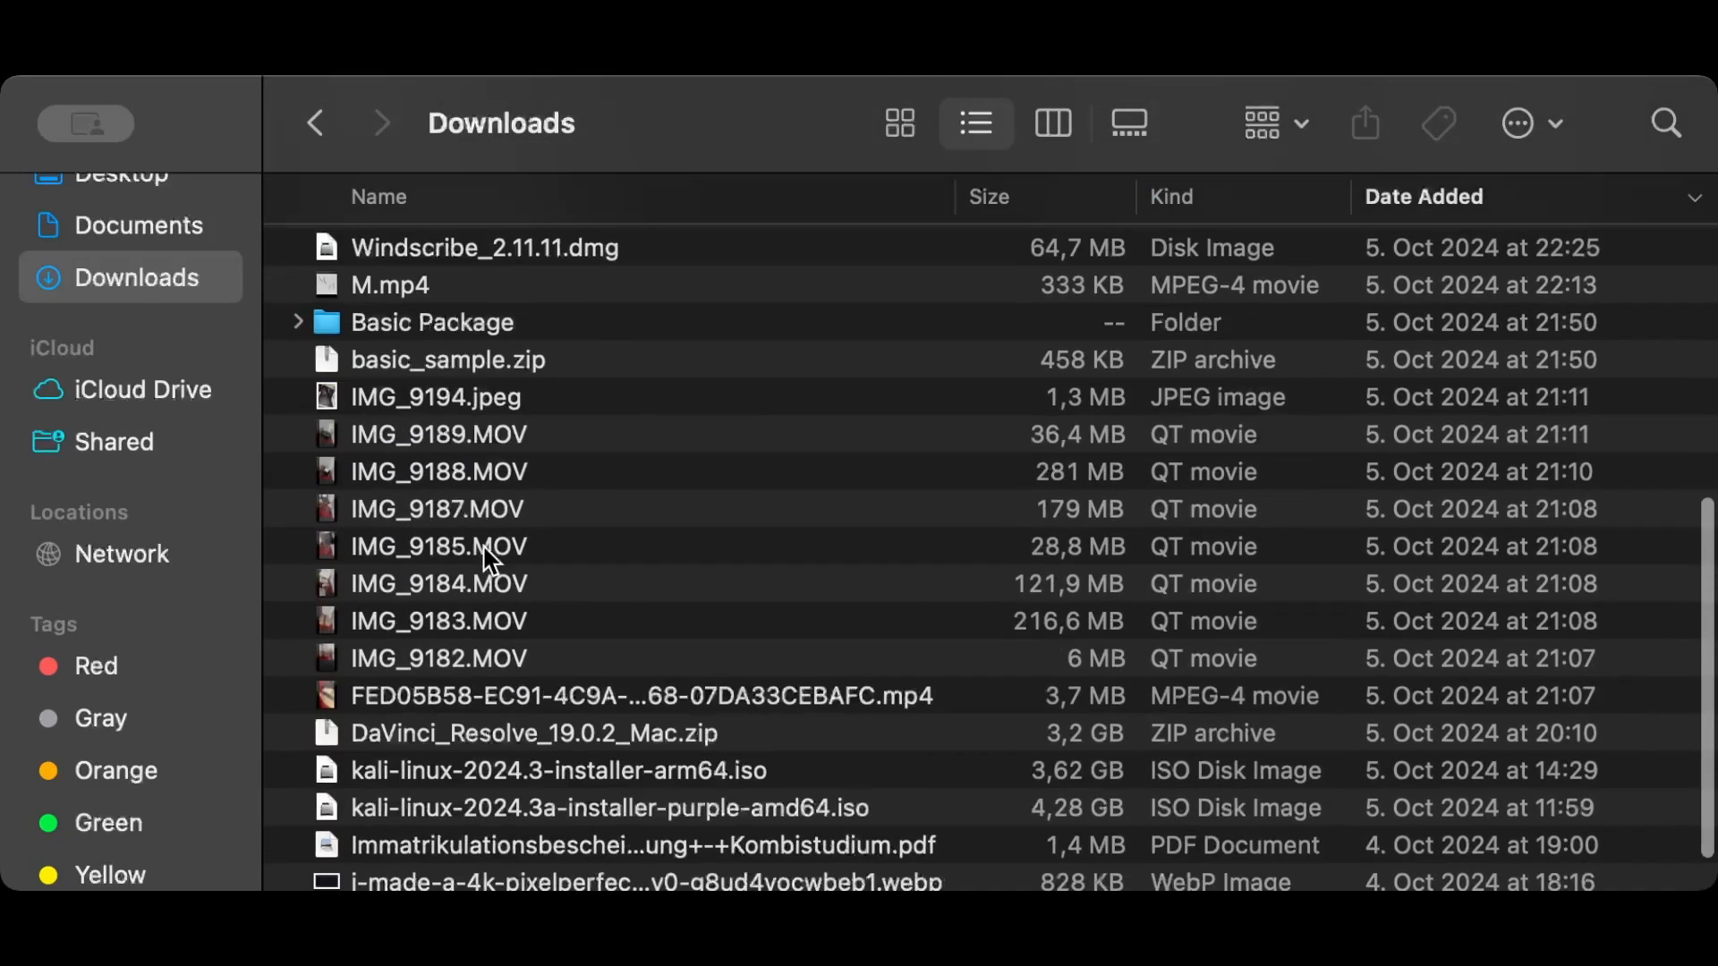
scroll(491, 561, down, 1)
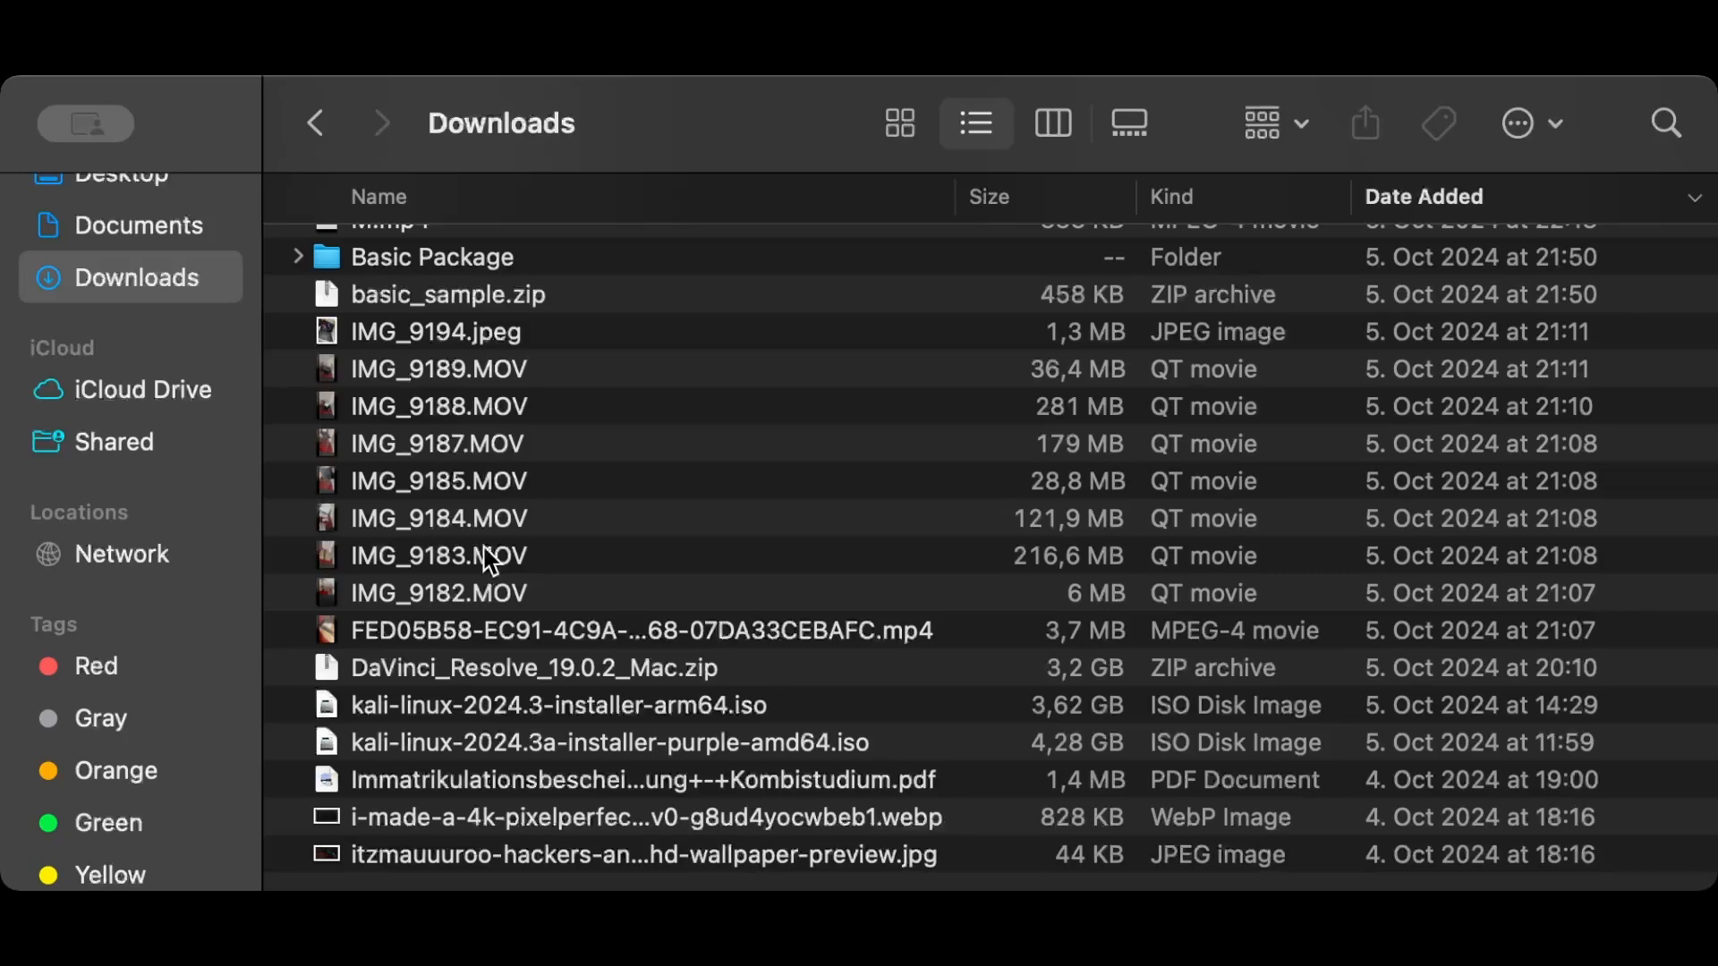
scroll(491, 561, up, 3)
scroll(491, 561, down, 3)
click(631, 718)
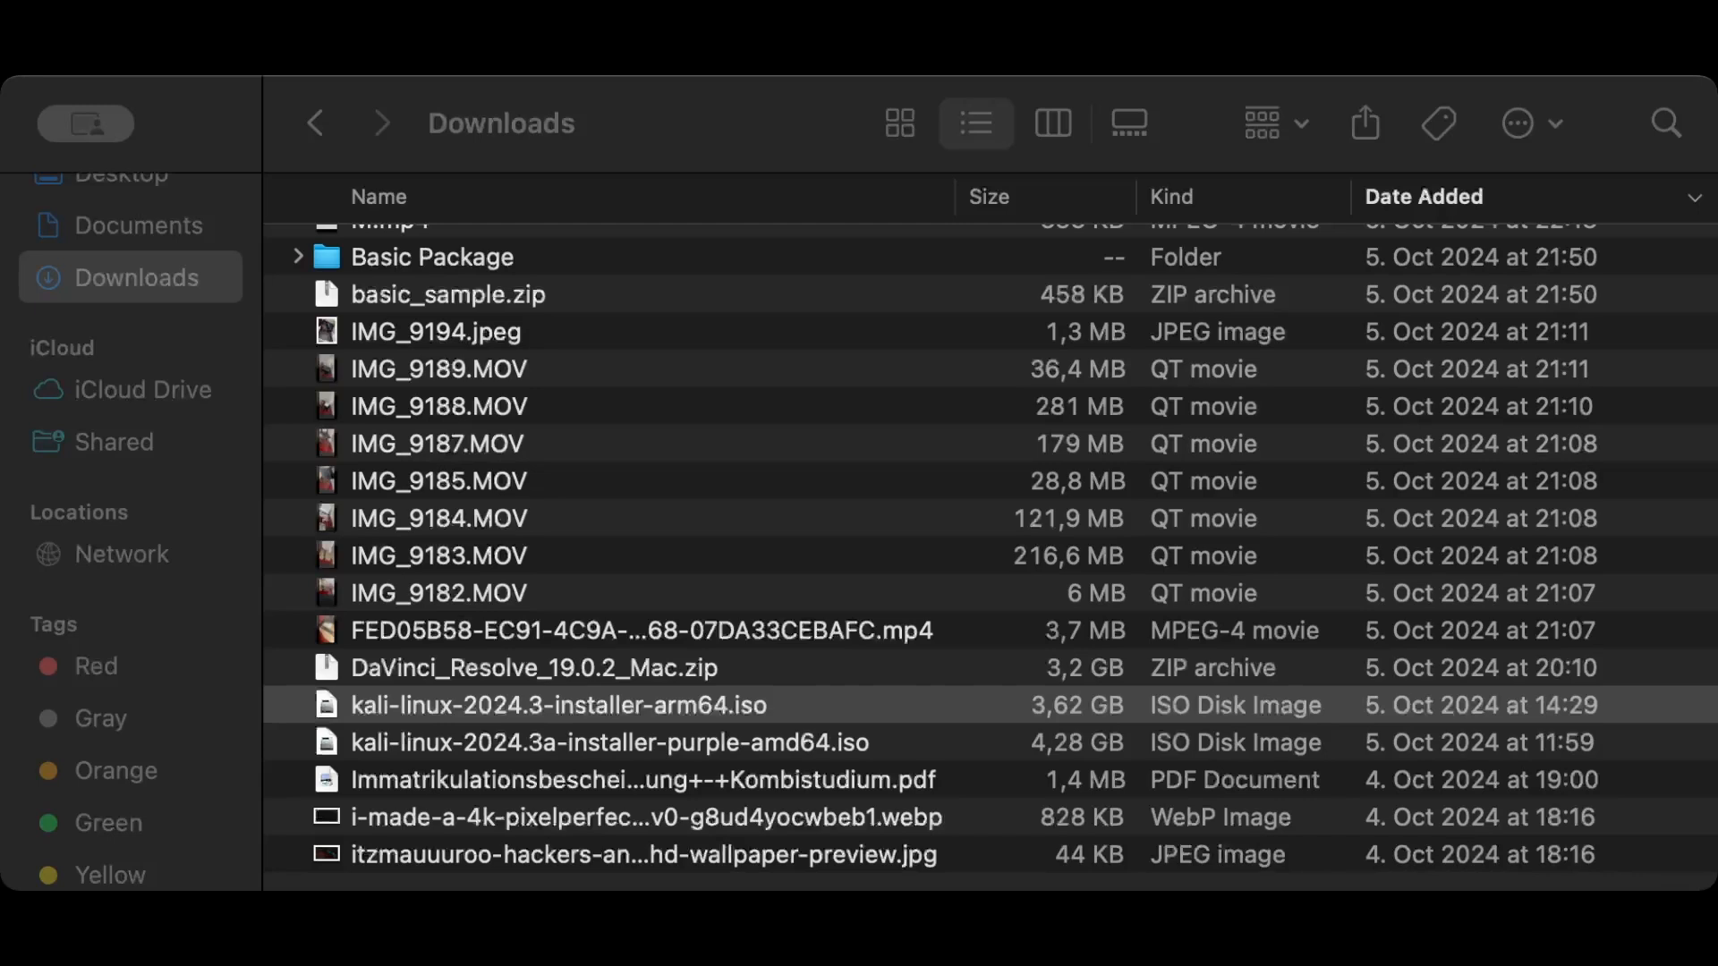
click(716, 705)
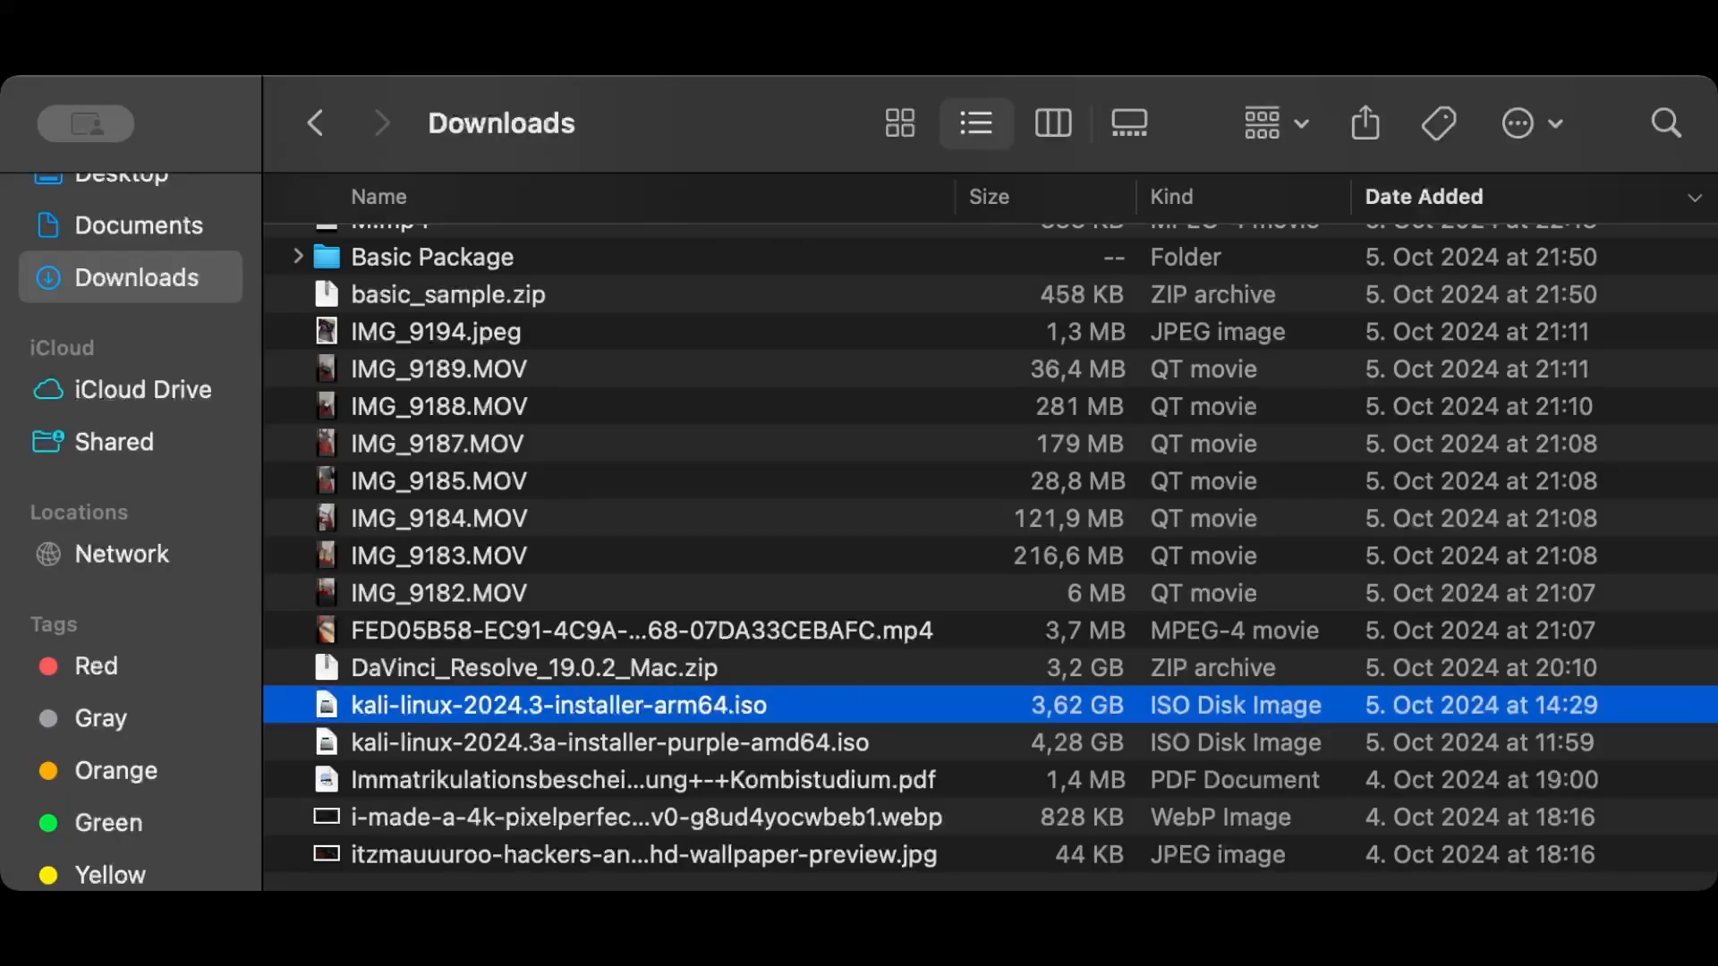
- Switch to VMware Fusion and start a new virtual machine using the install from disc or image method
key(super+Tab)
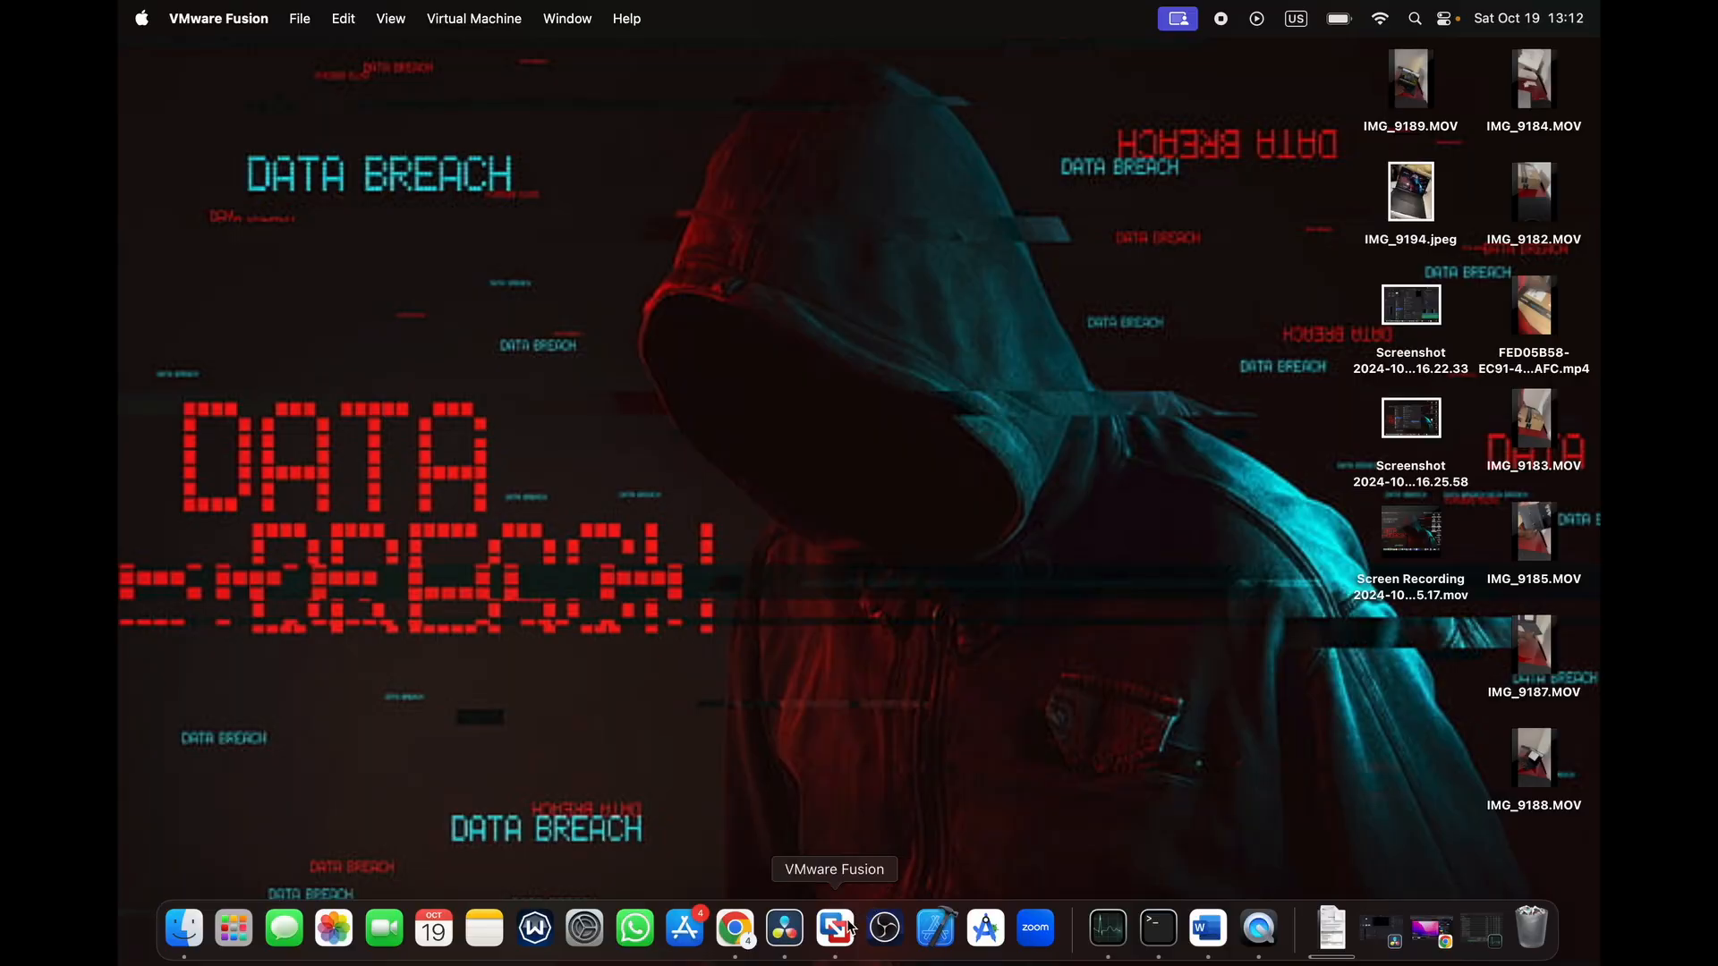
click(841, 929)
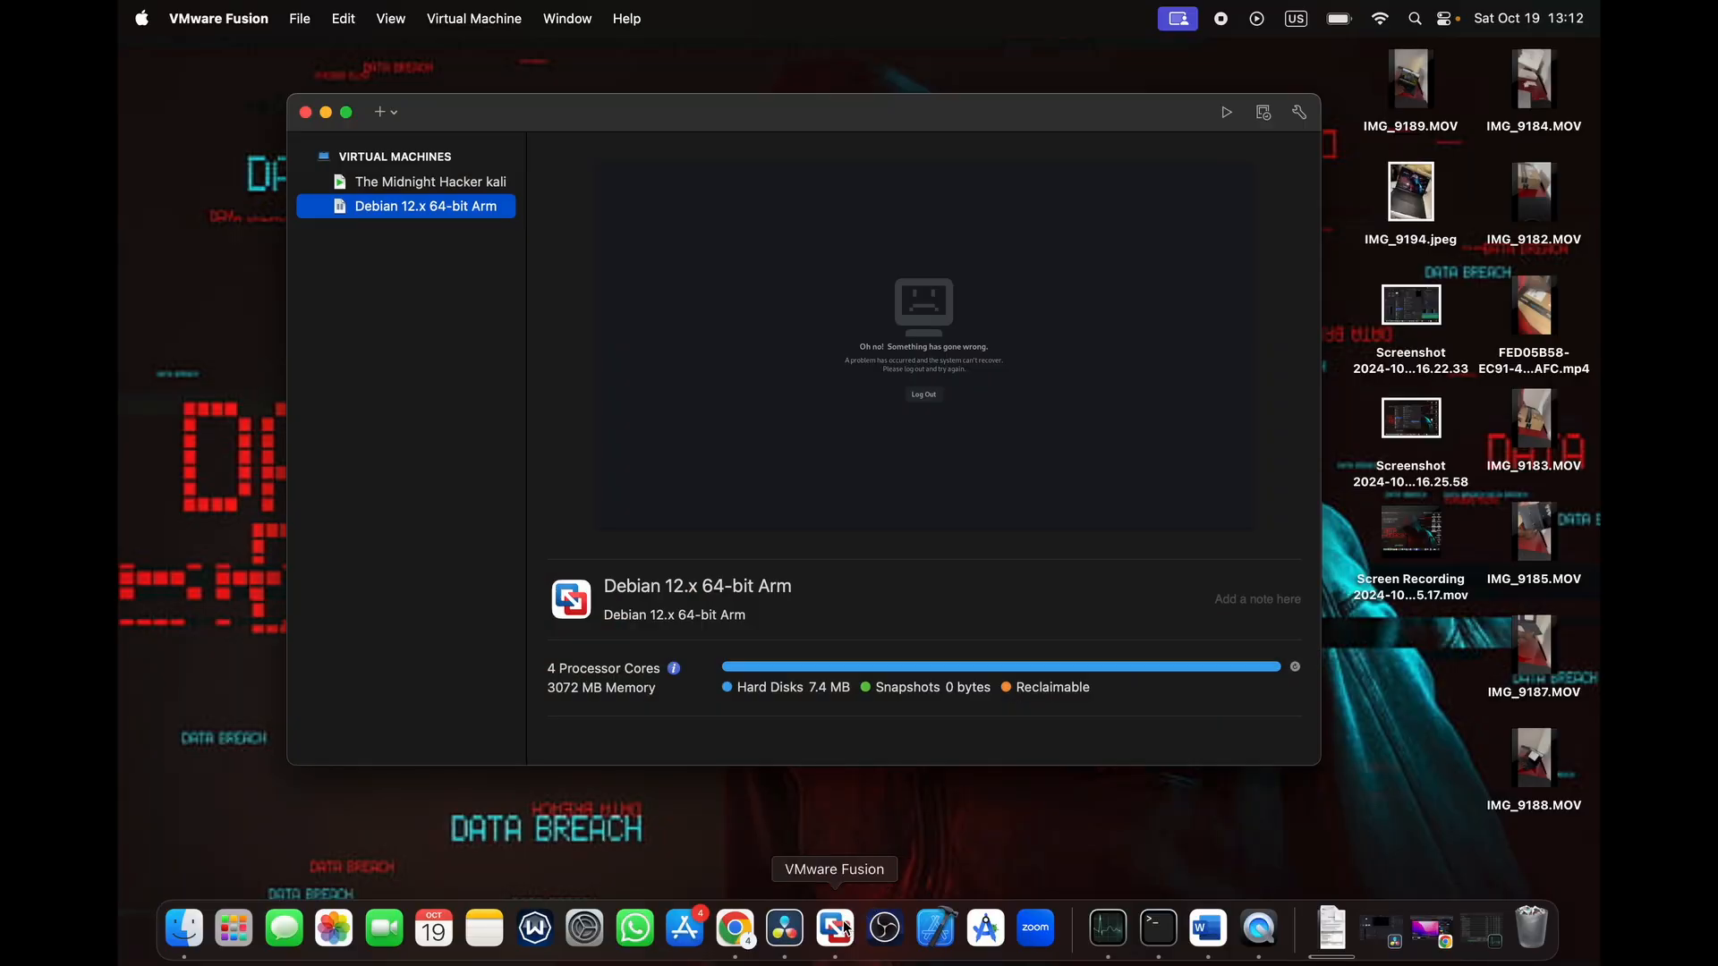
click(301, 17)
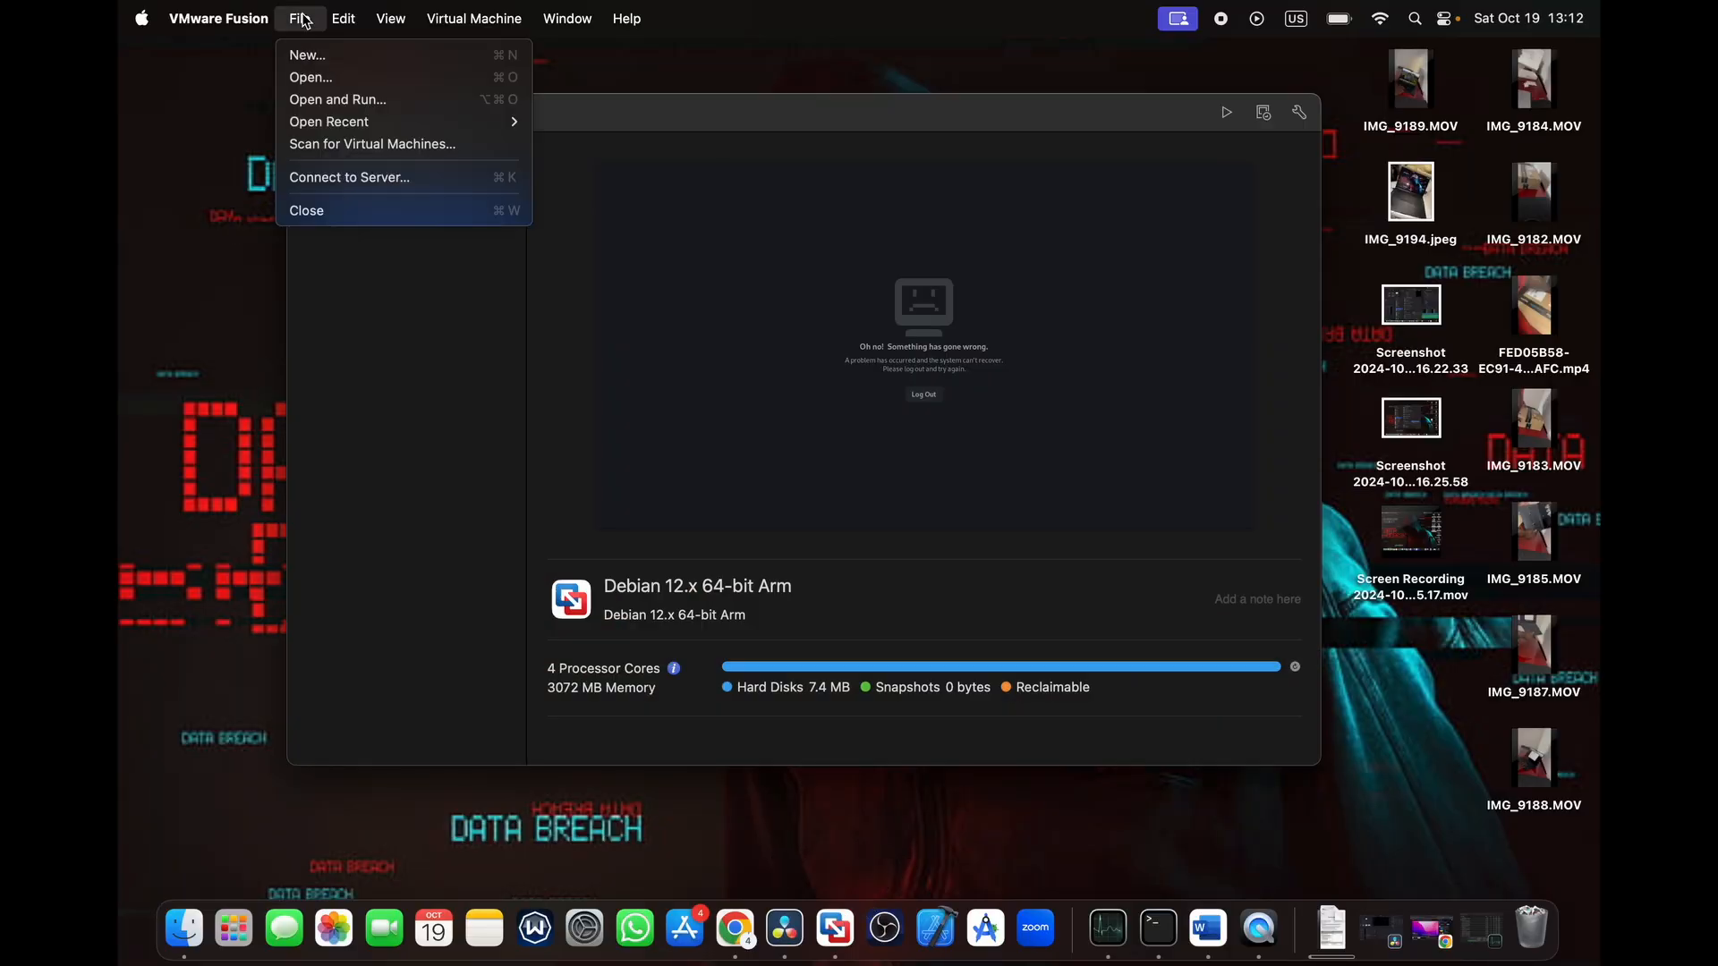
click(331, 59)
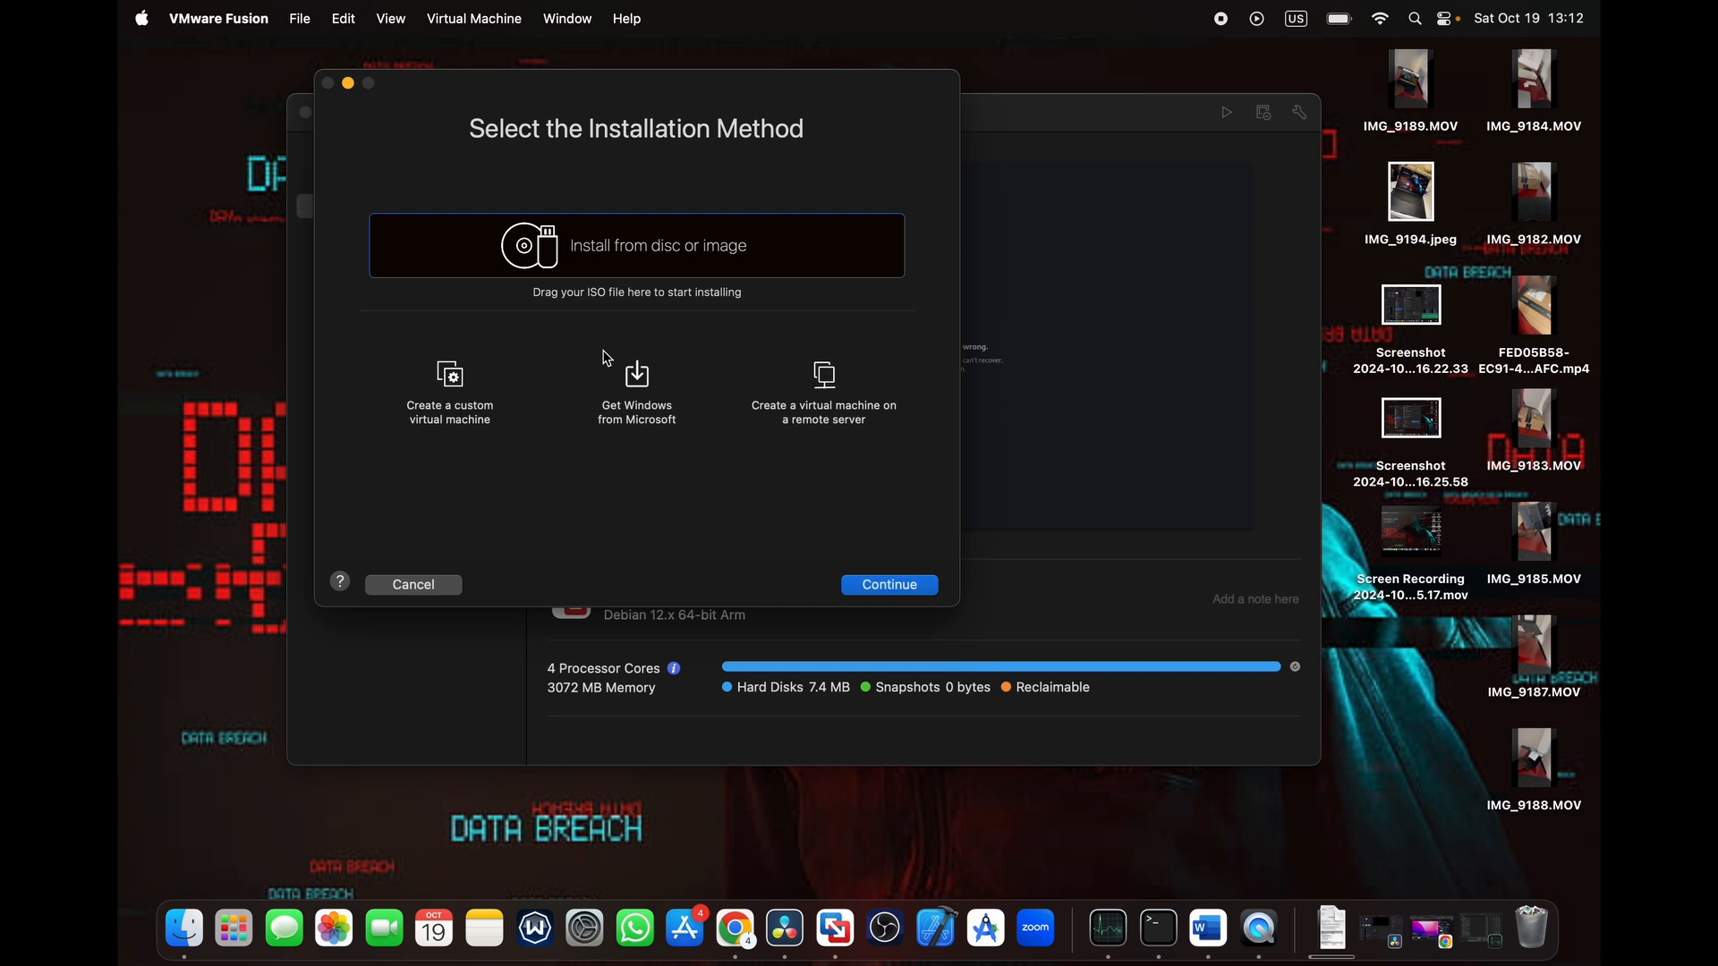
click(887, 587)
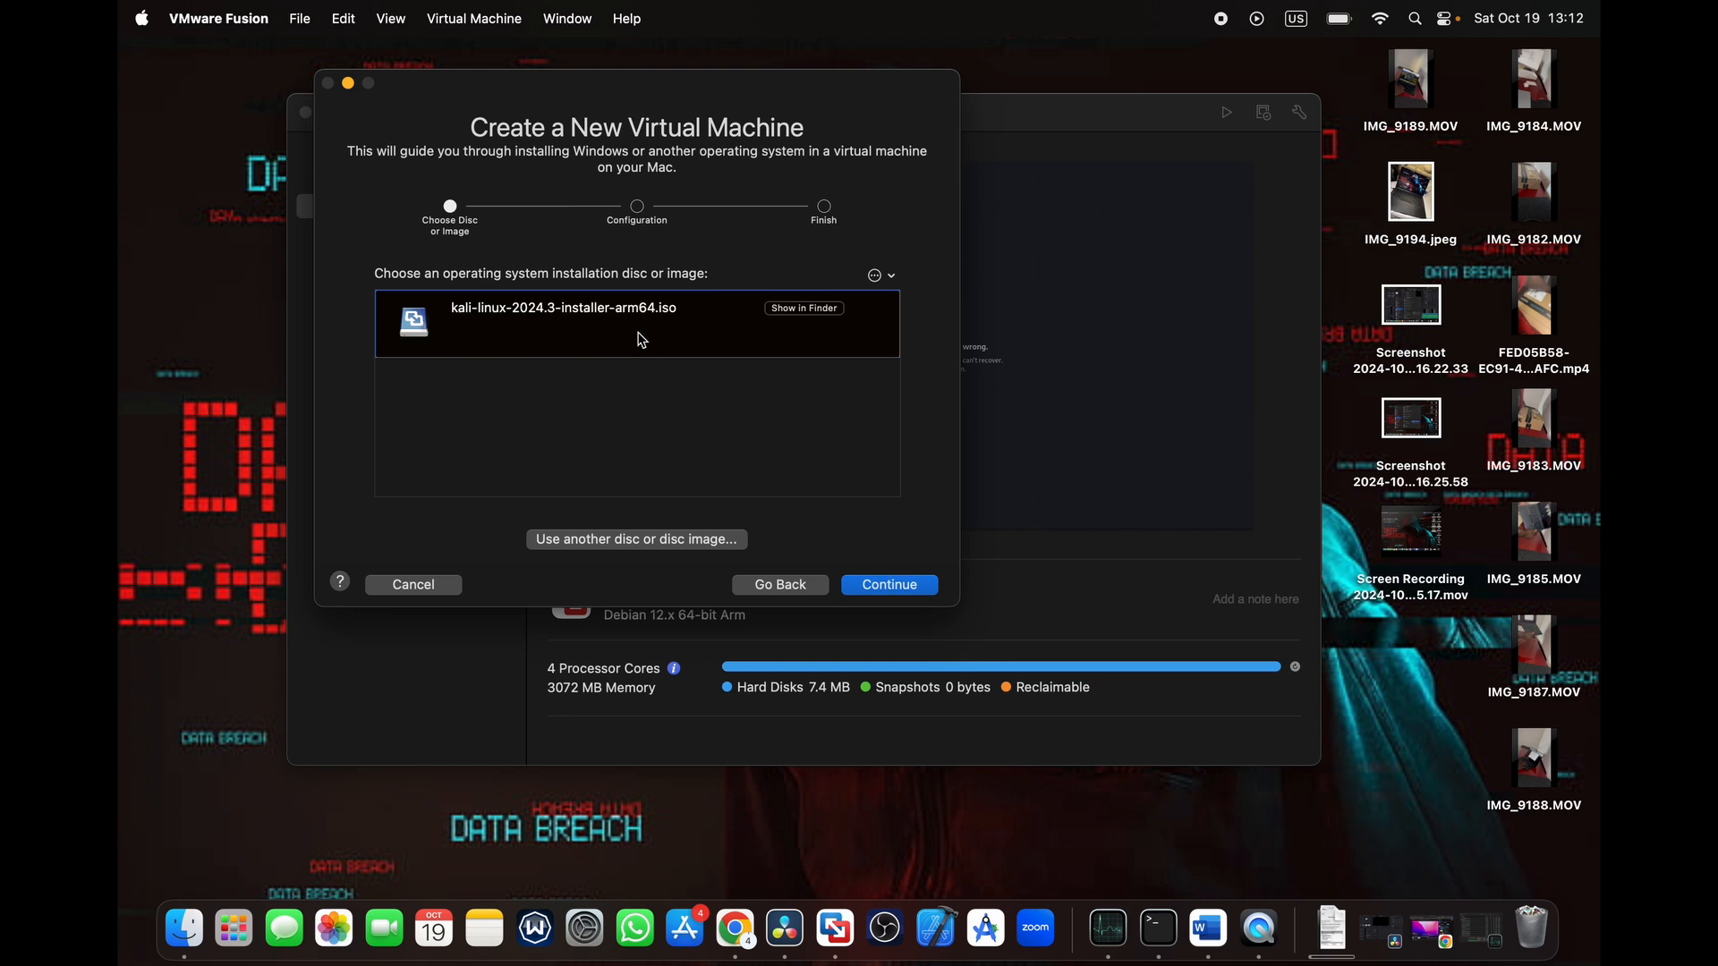
- Clear the recent disc images and choose kali-linux-2024.3-installer-arm64.iso as the installation image by searching for "kali"
click(892, 279)
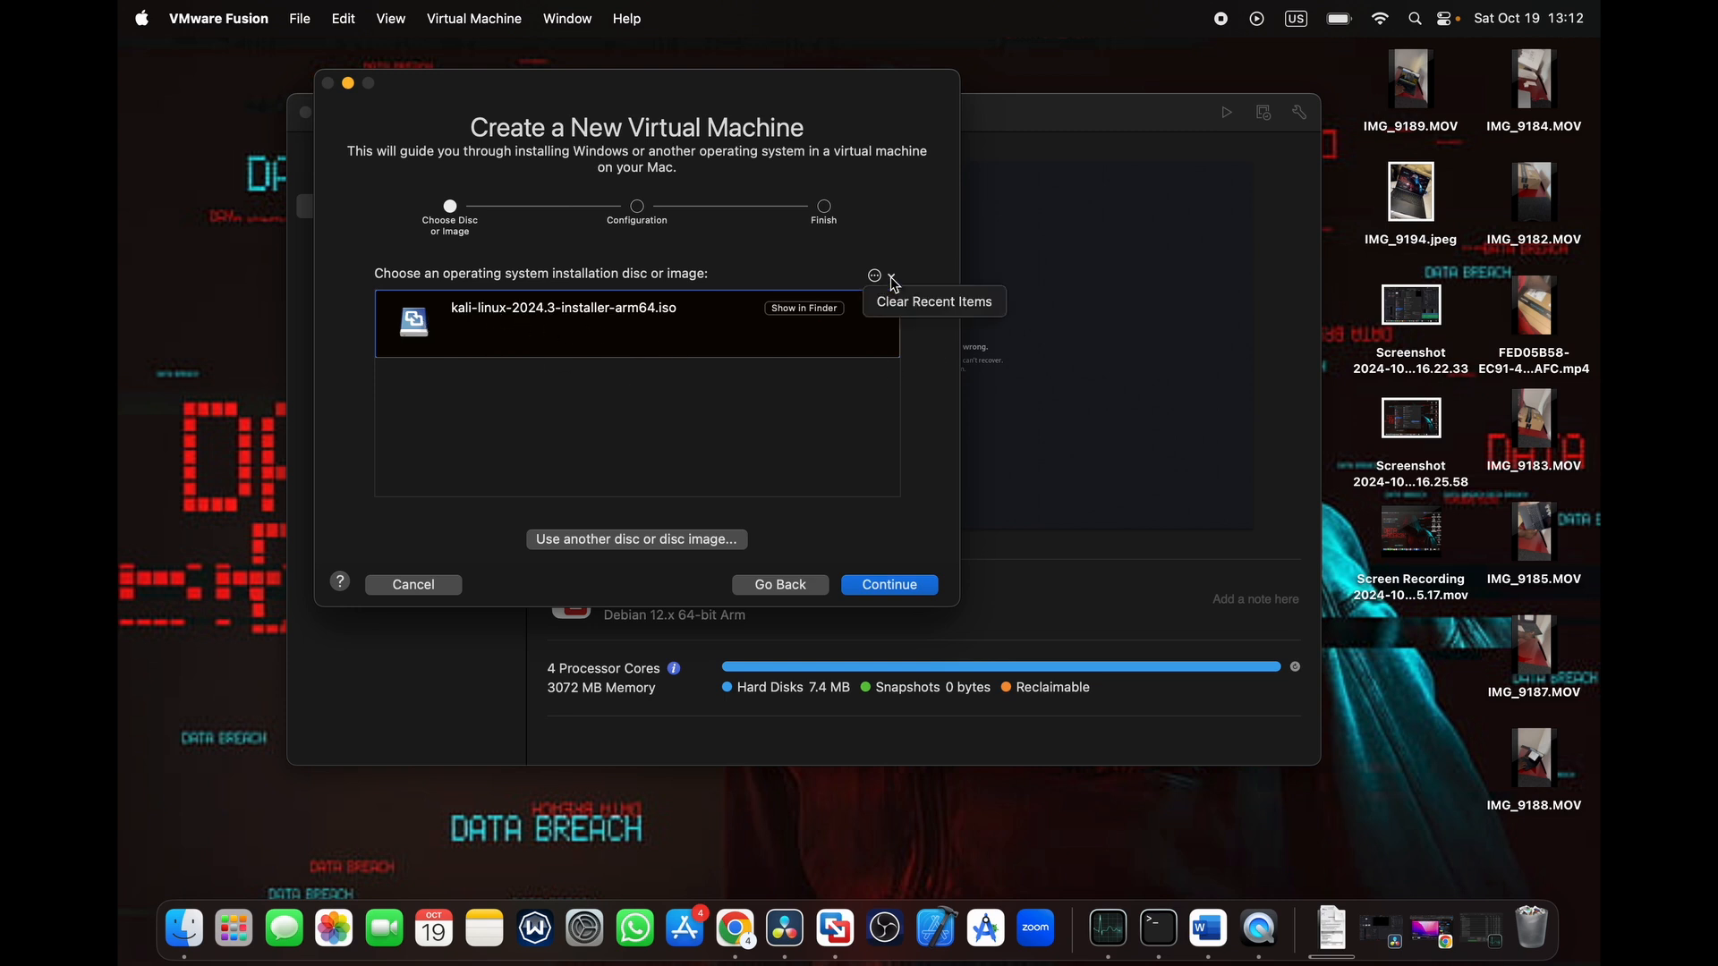
click(897, 302)
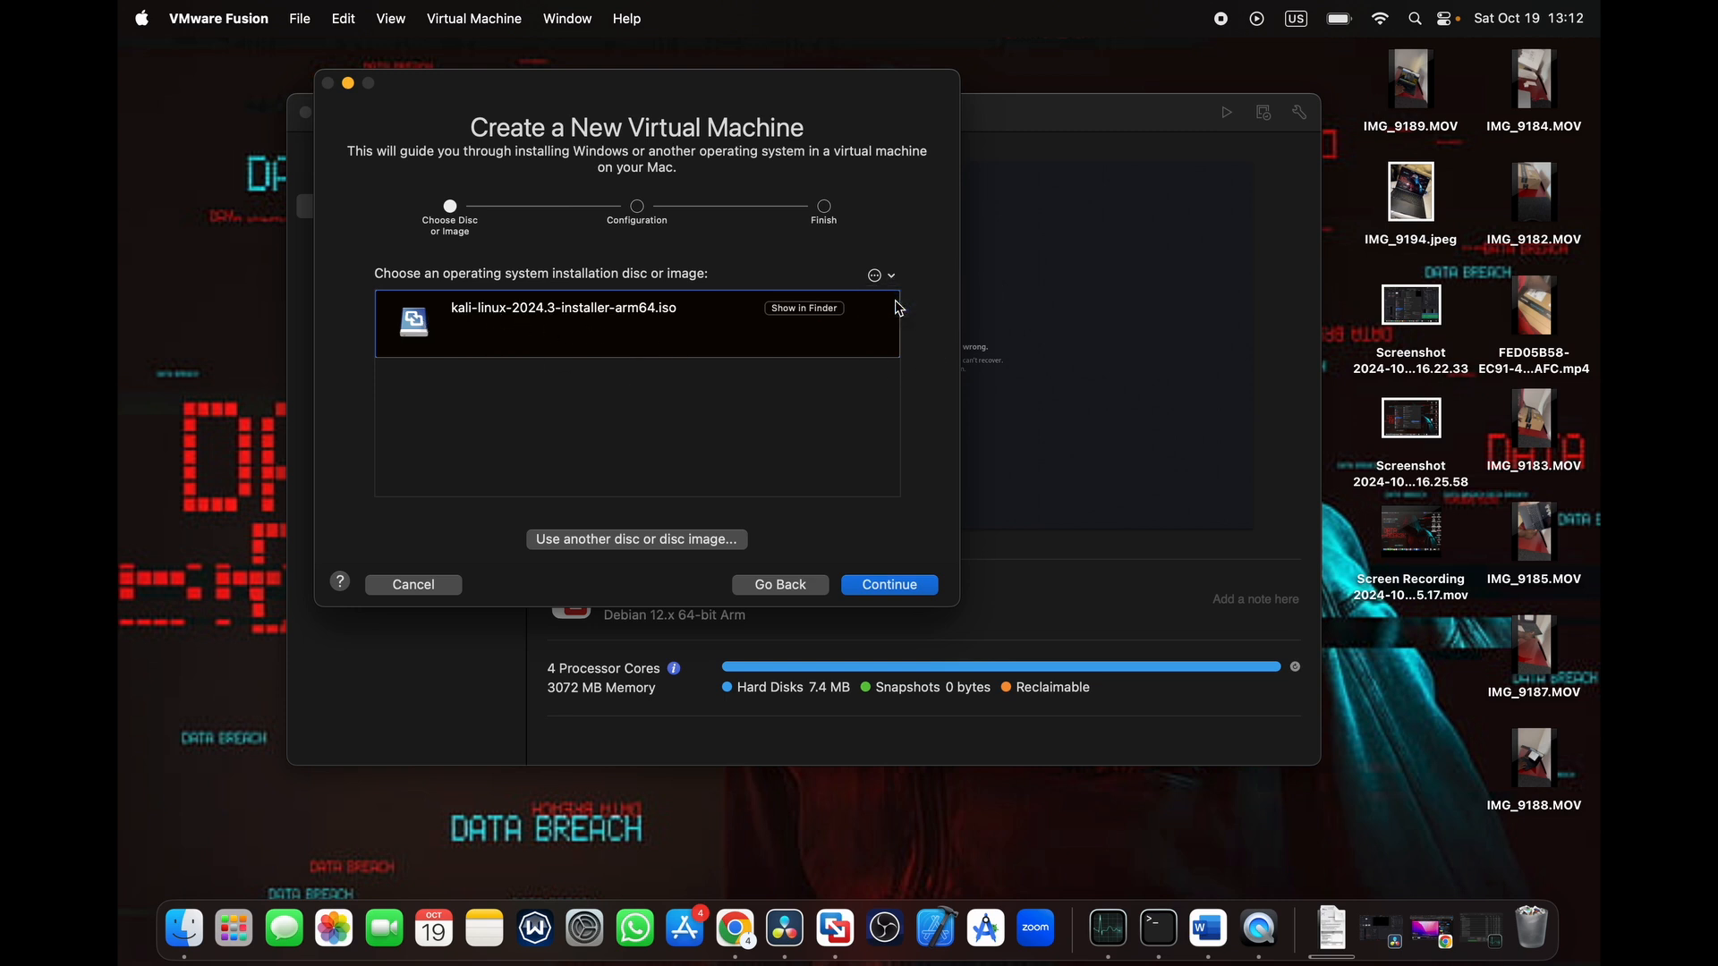
click(615, 542)
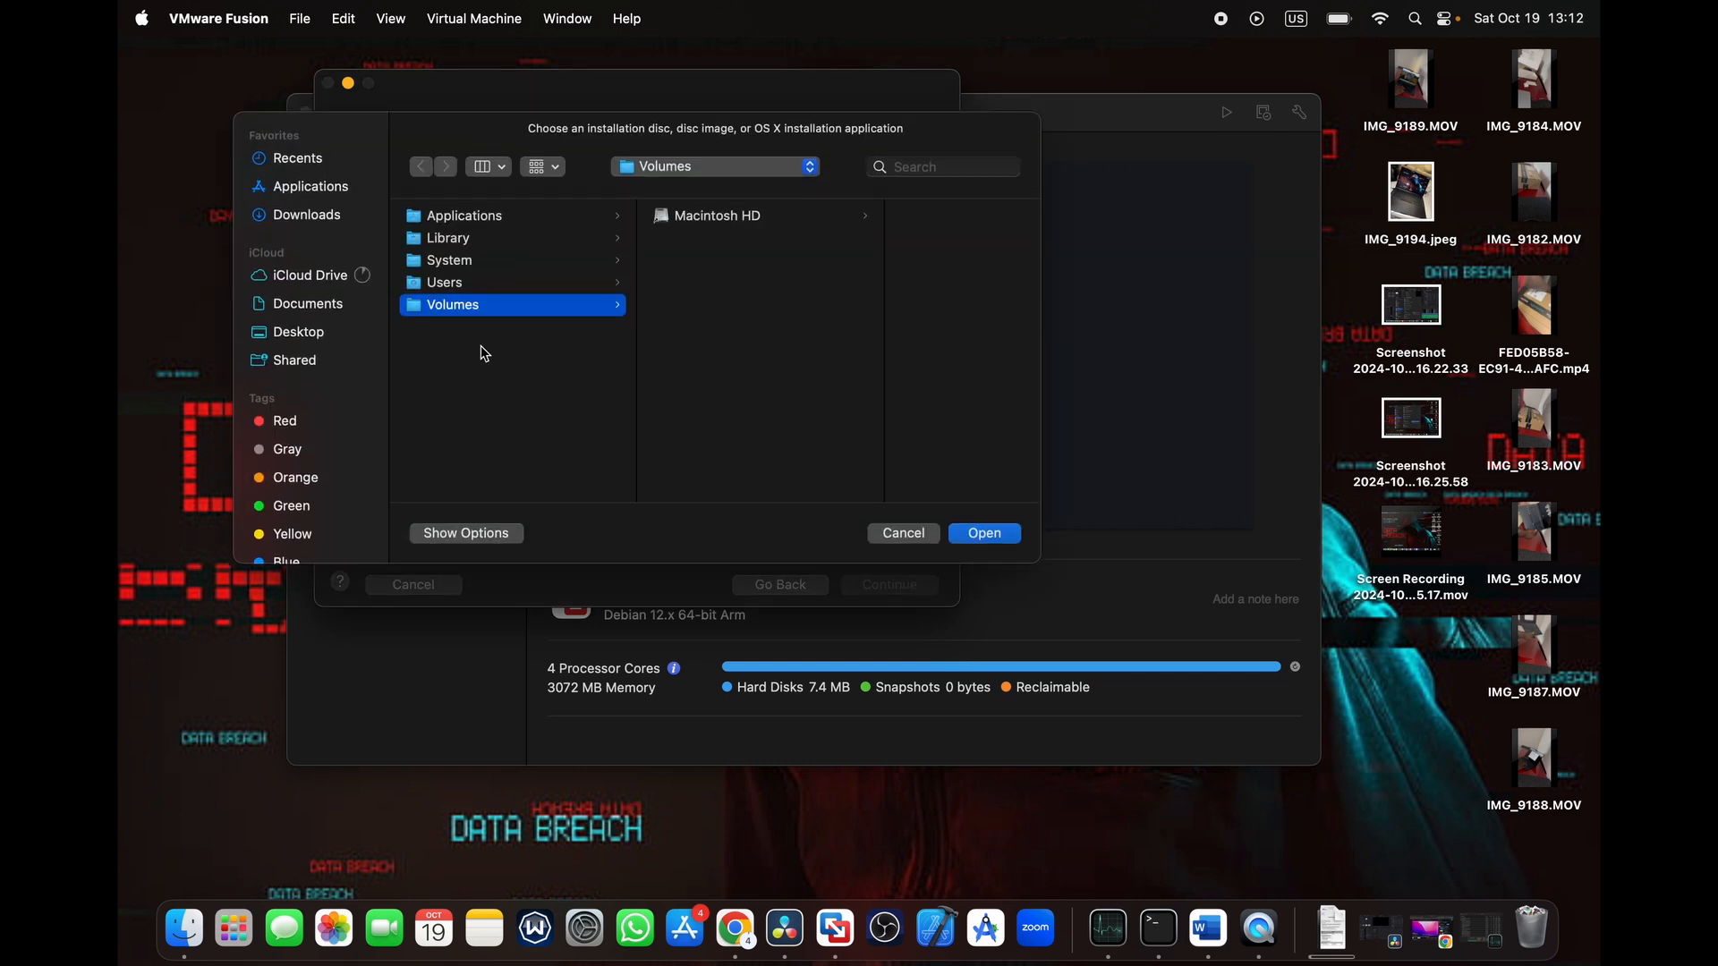
click(330, 213)
click(925, 166)
text(kali)
key(Return)
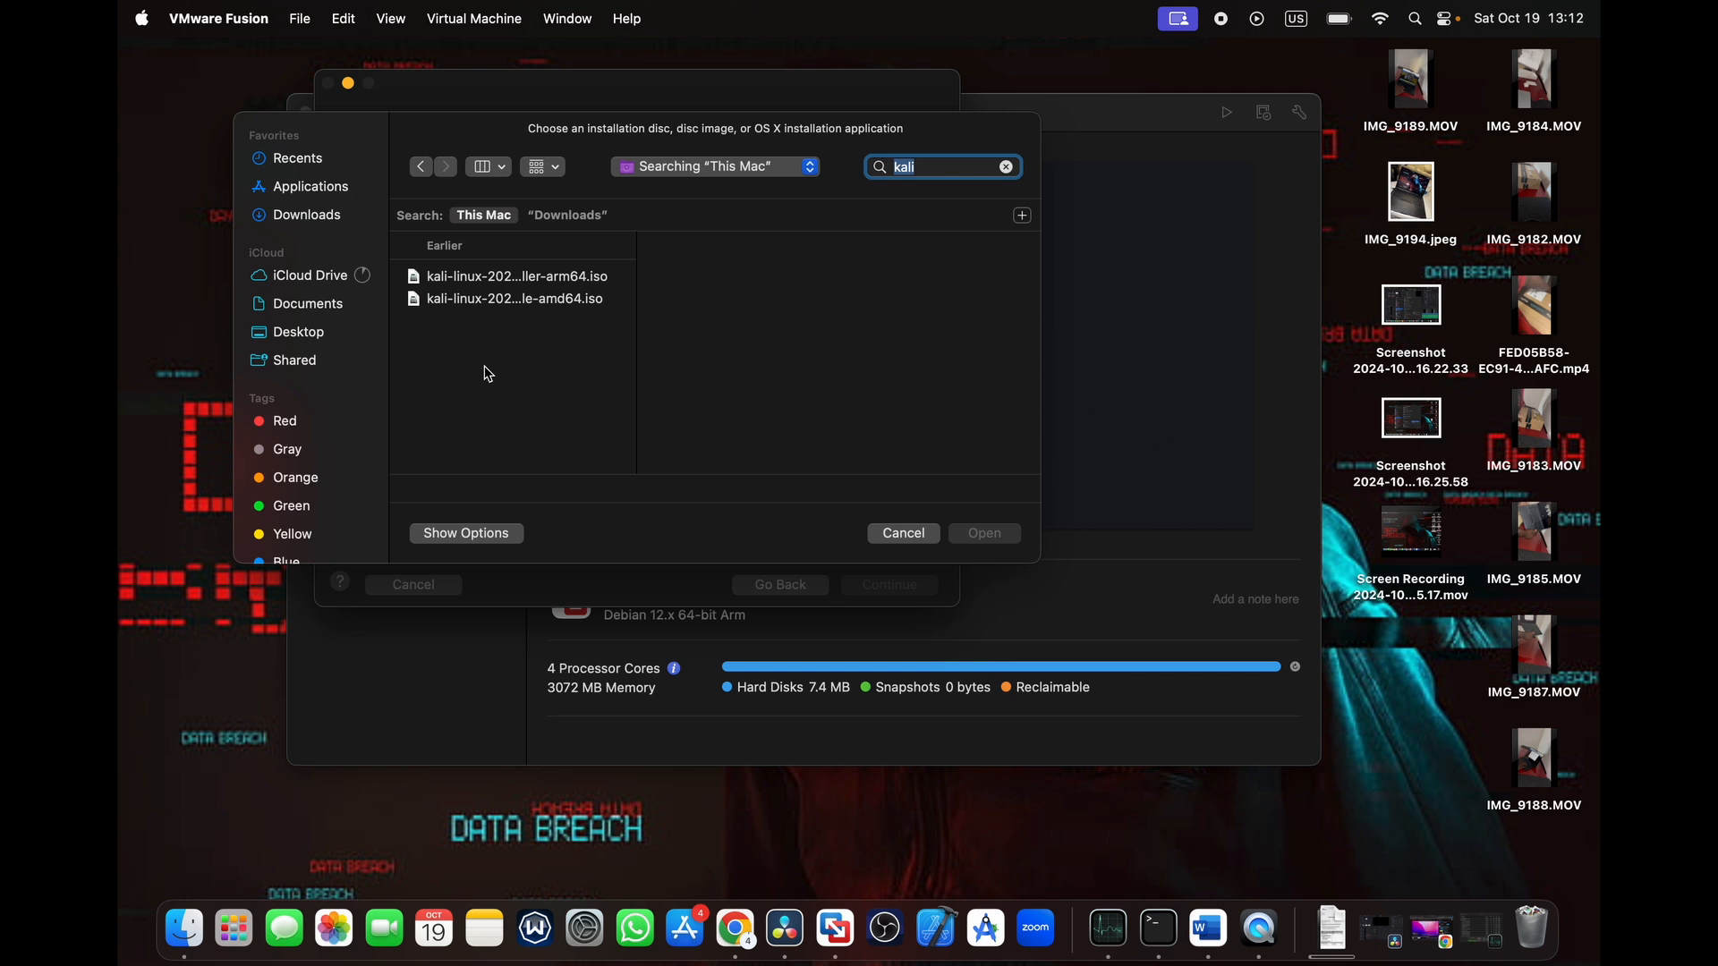
click(586, 311)
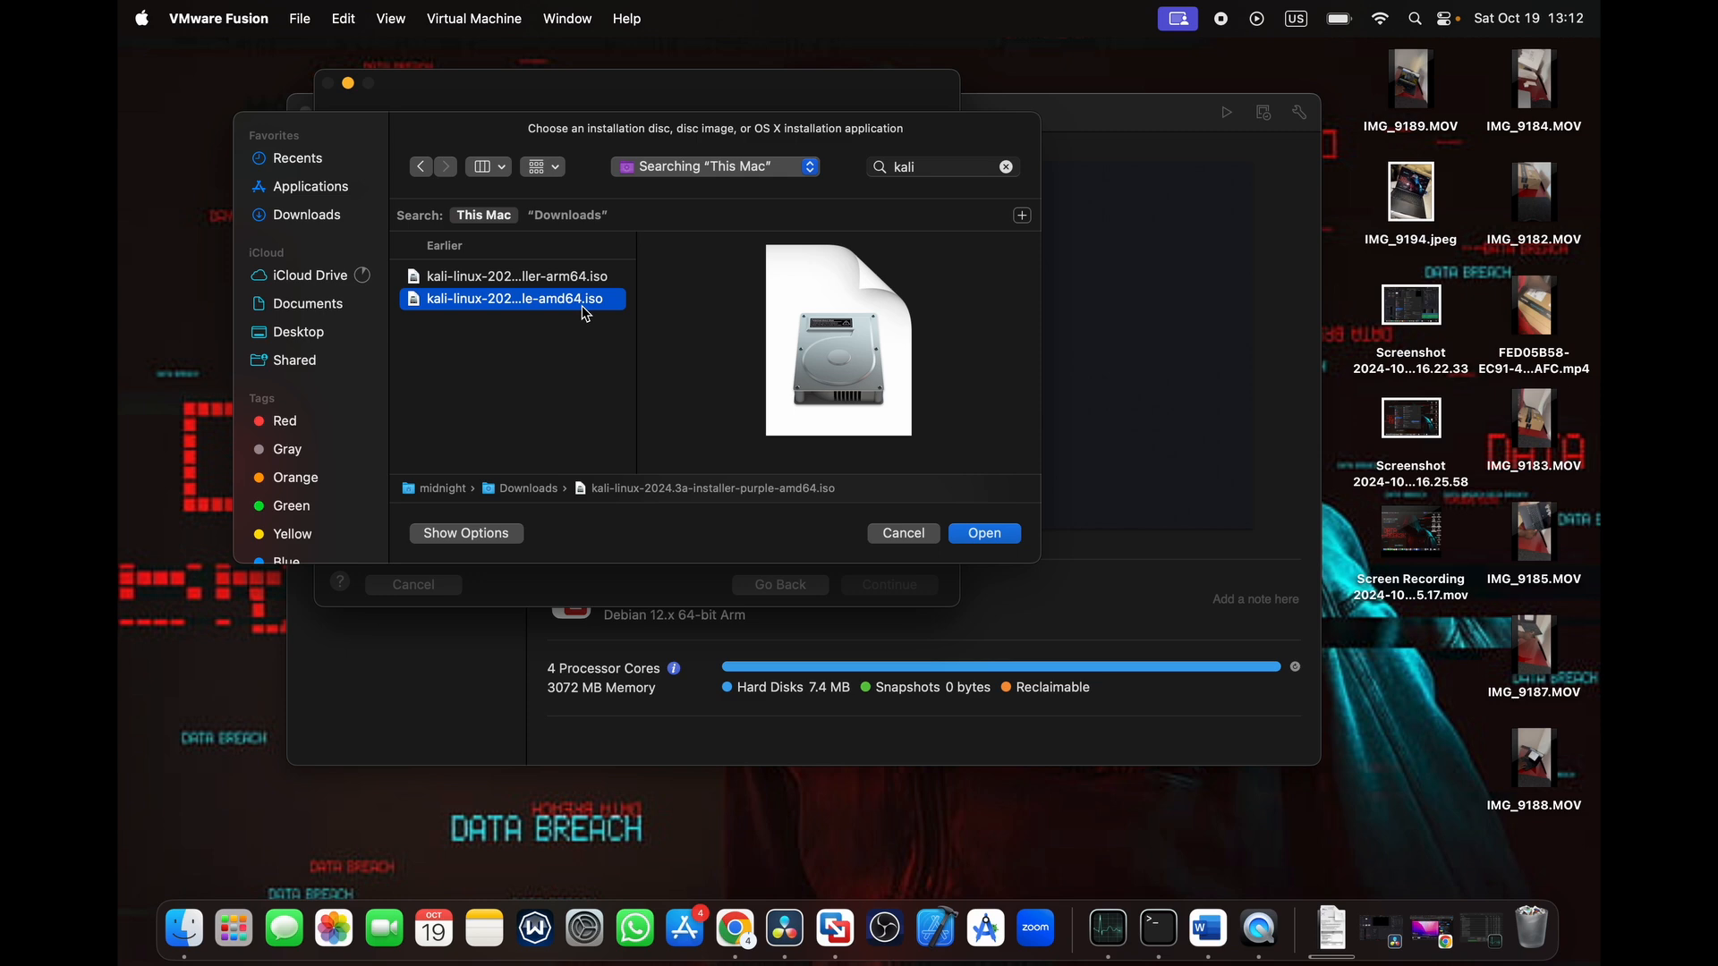
double_click(577, 276)
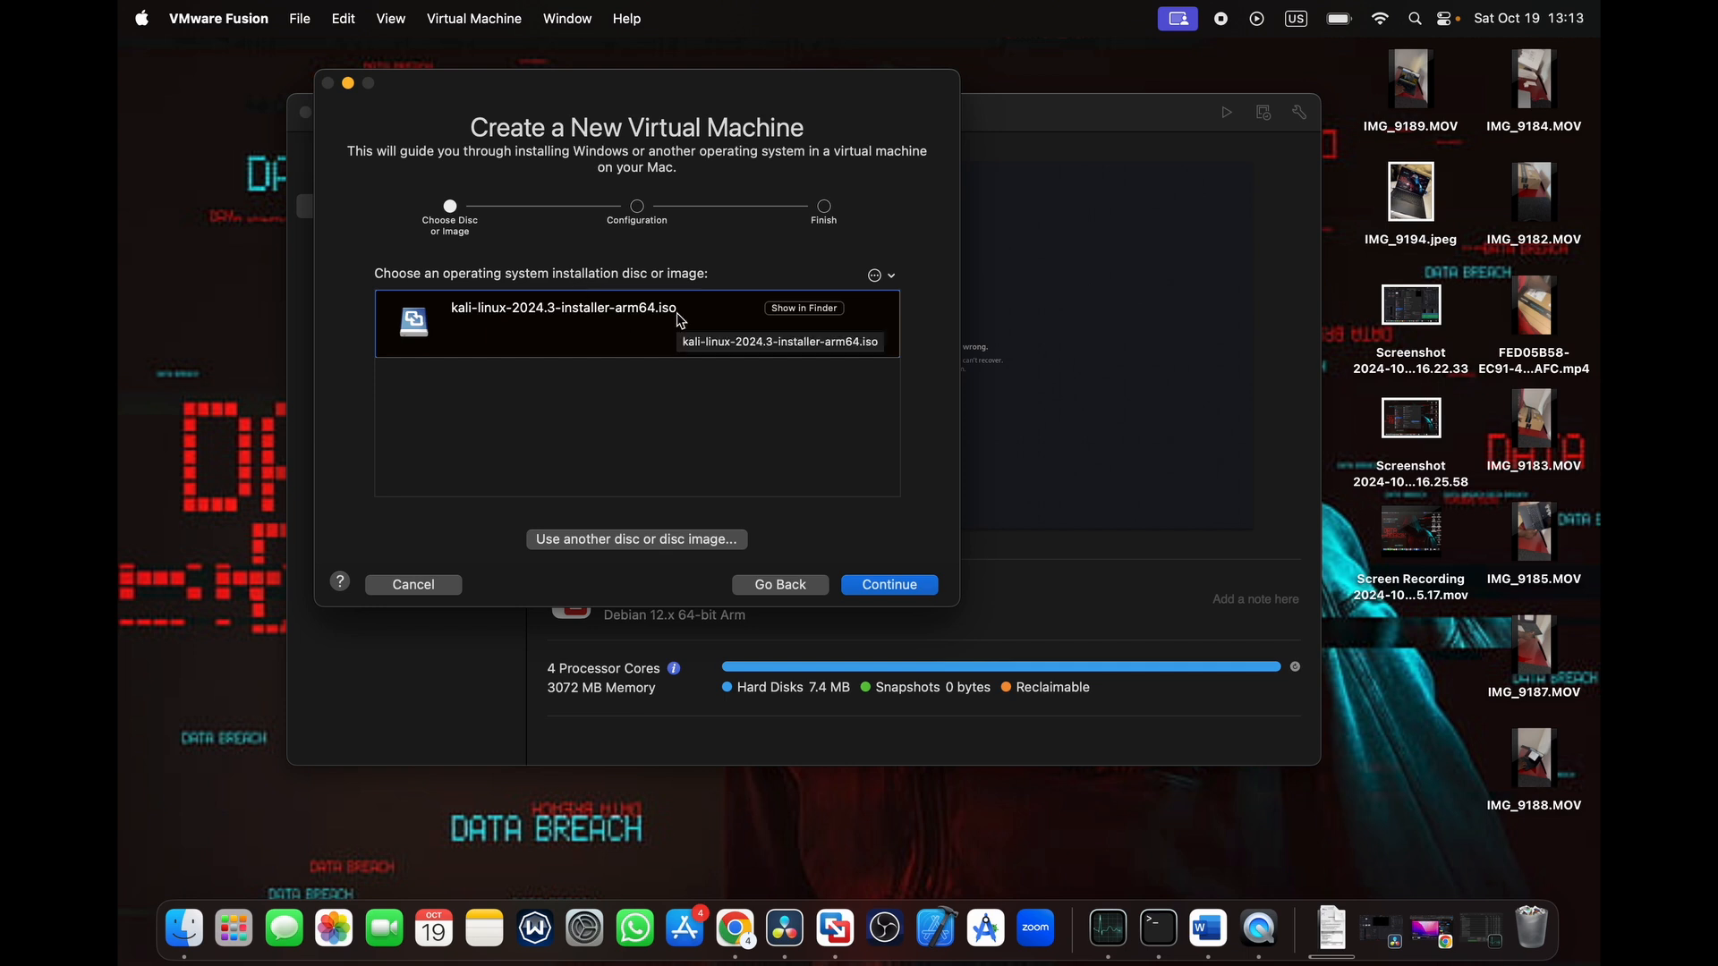
click(891, 586)
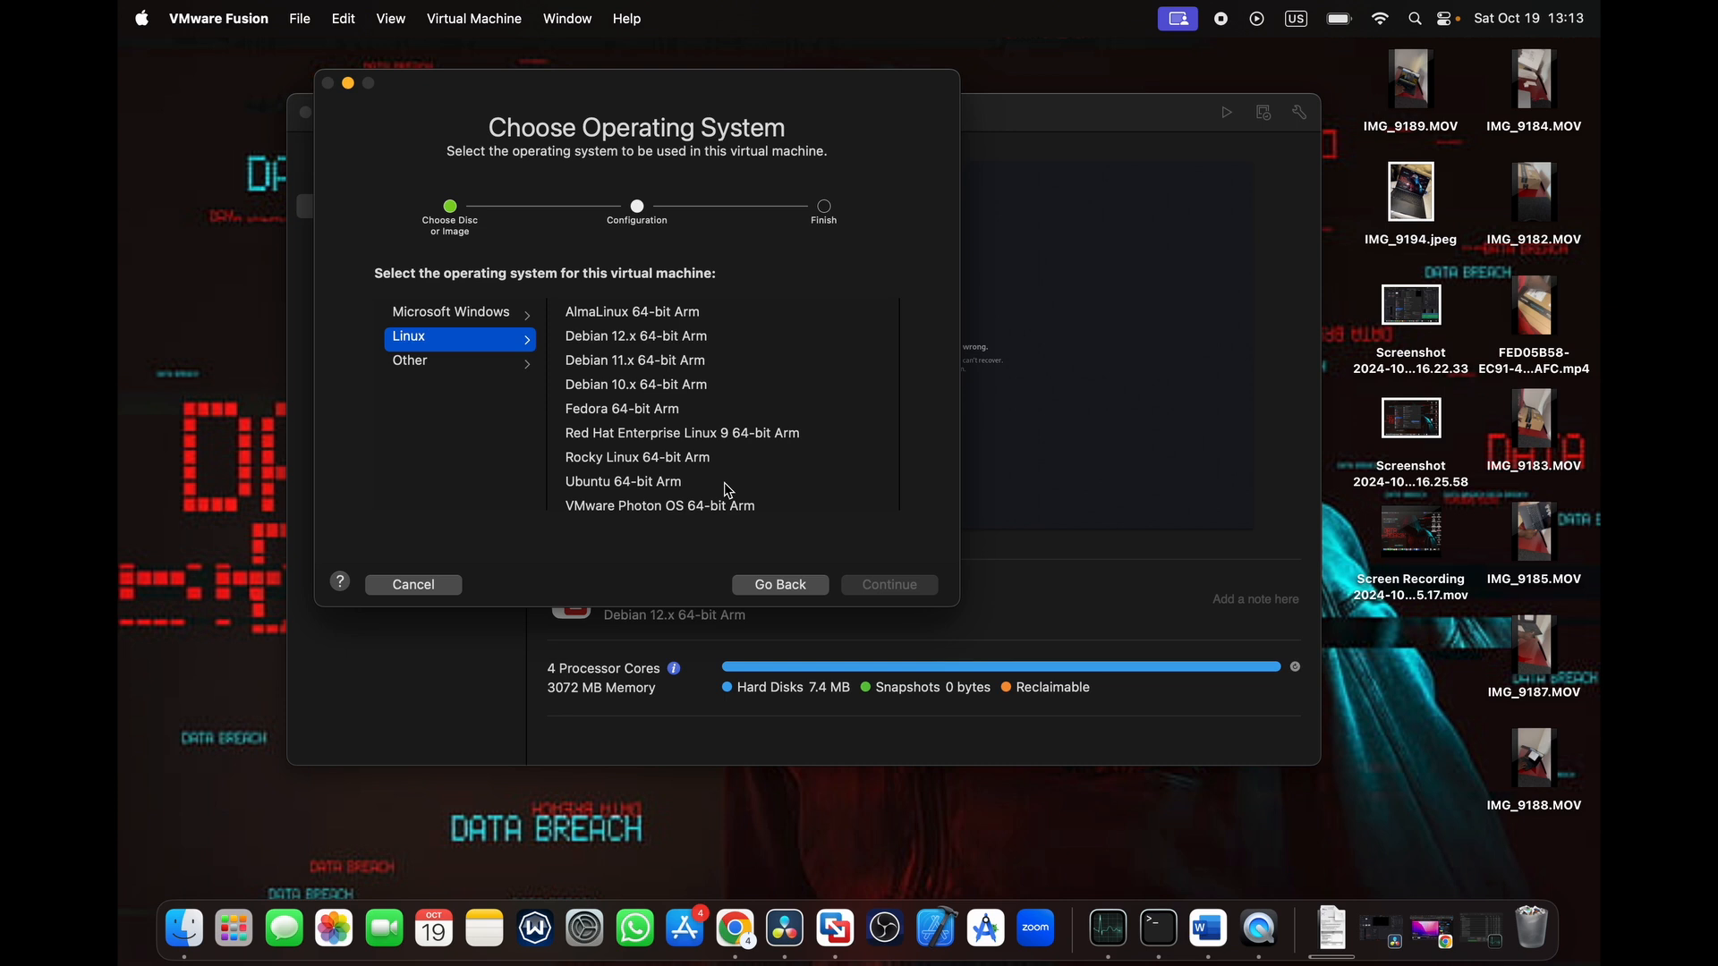
- Choose Debian 12.x 64-bit Arm under Linux as the operating system for the virtual machine
scroll(726, 486, down, 3)
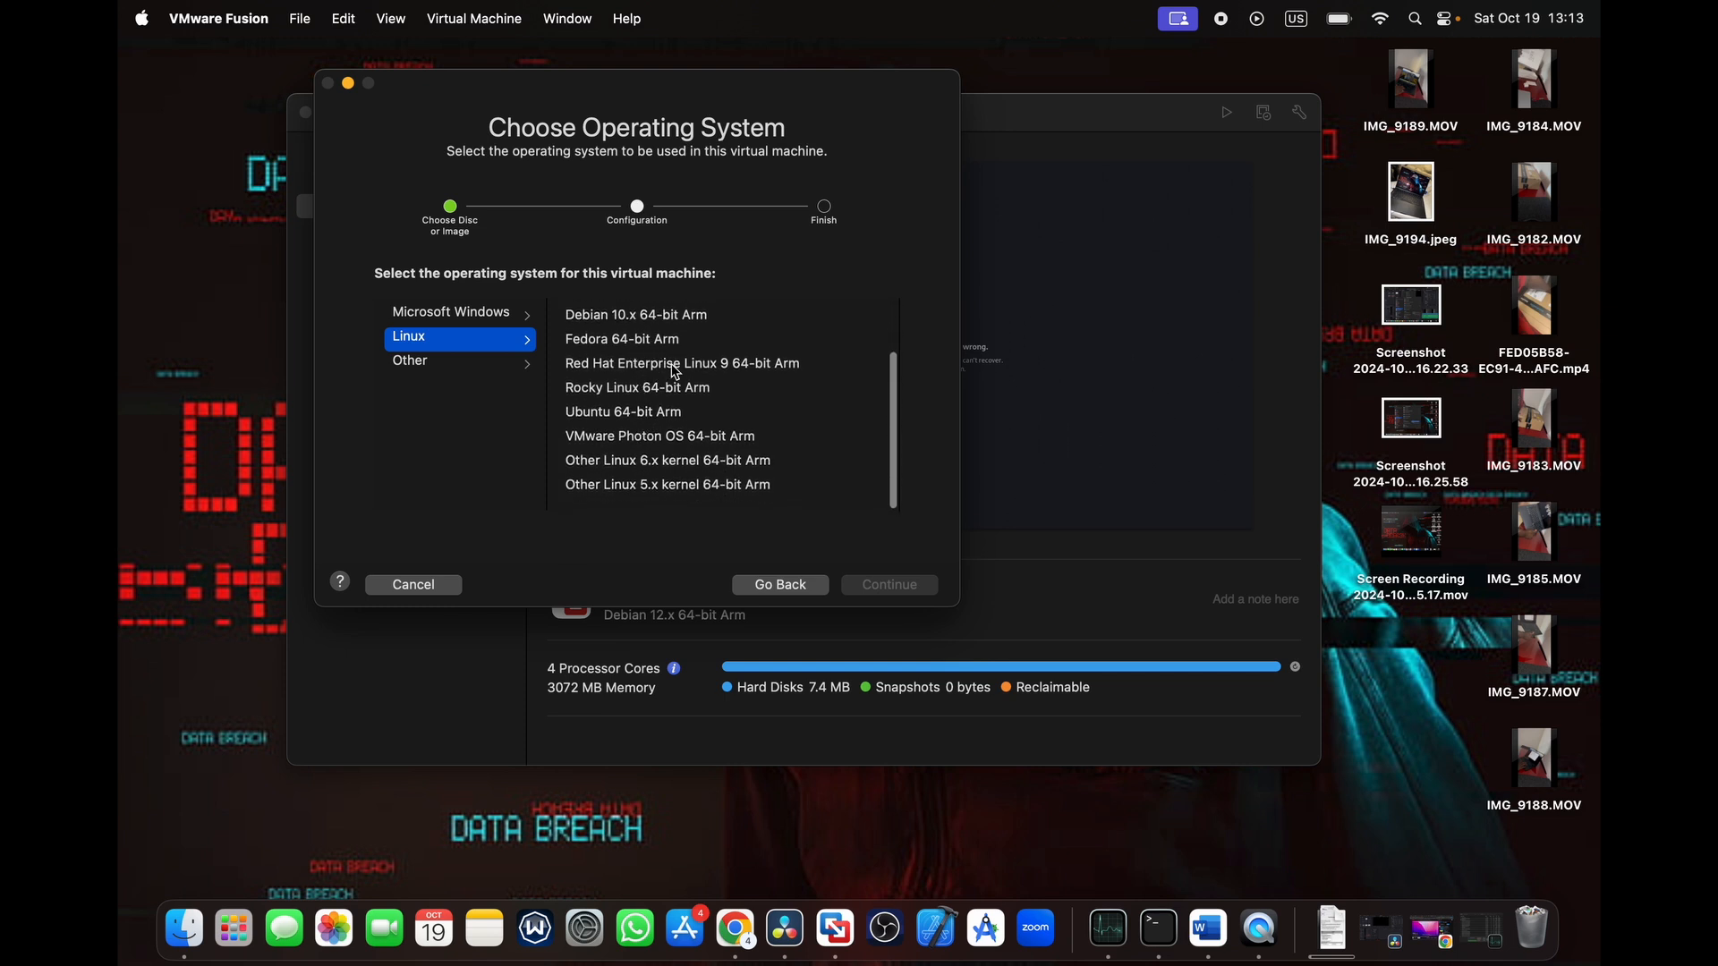
scroll(675, 371, up, 3)
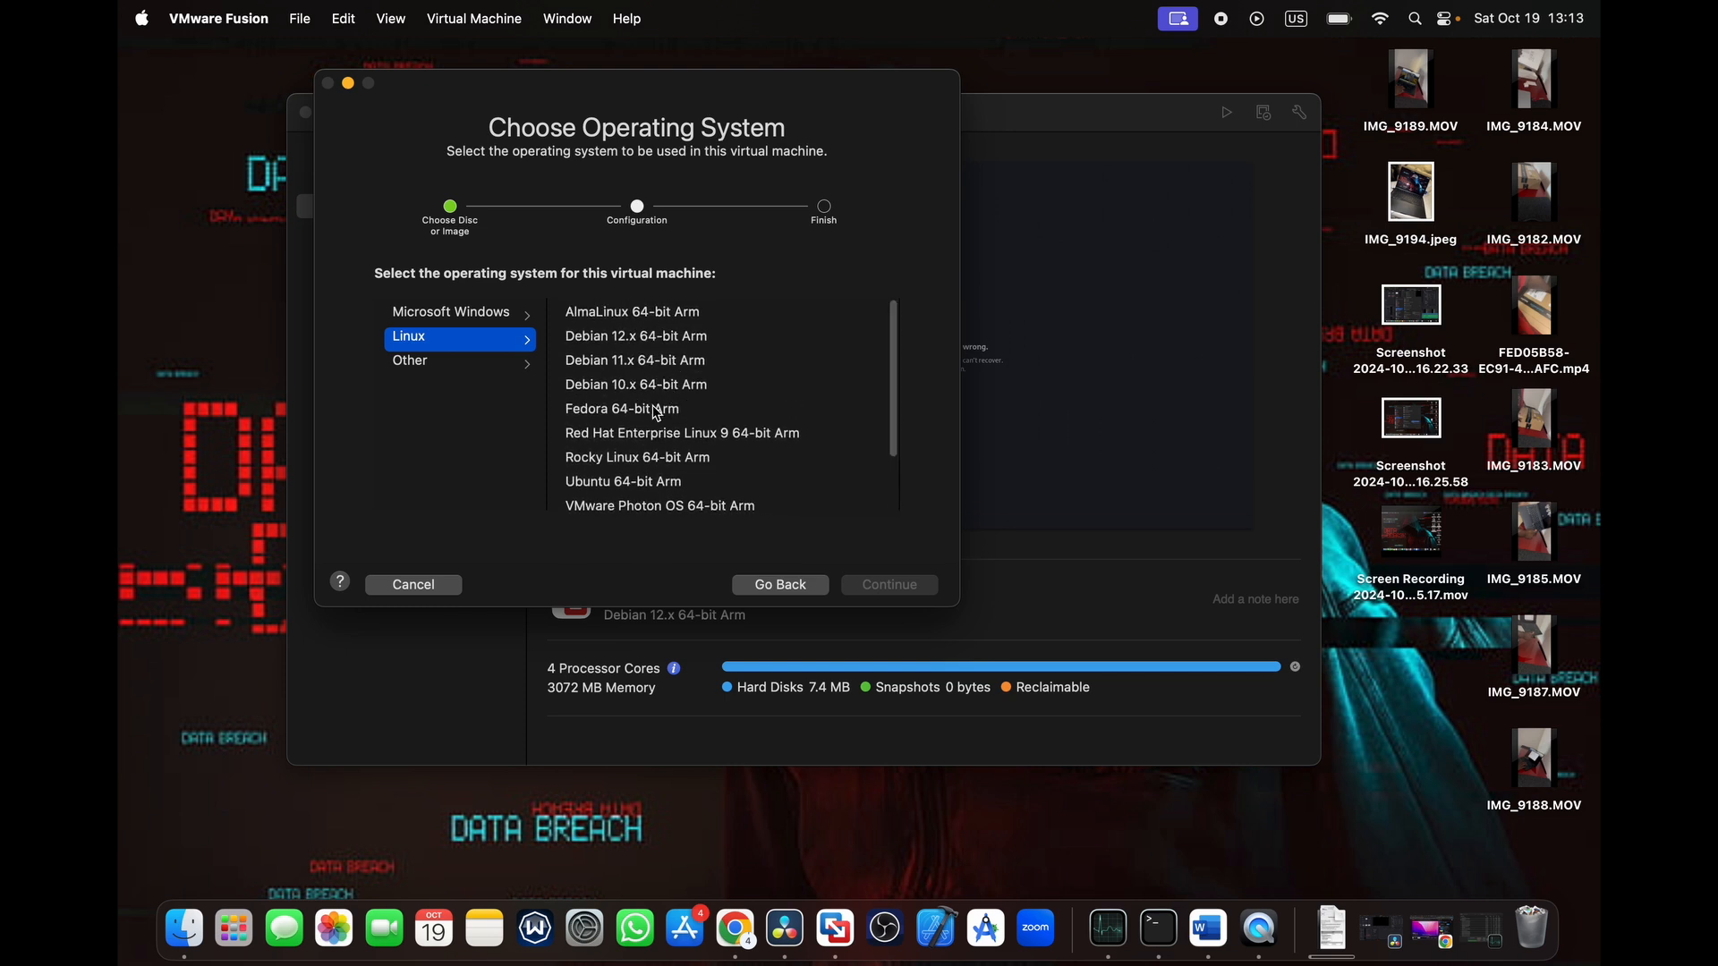
click(639, 348)
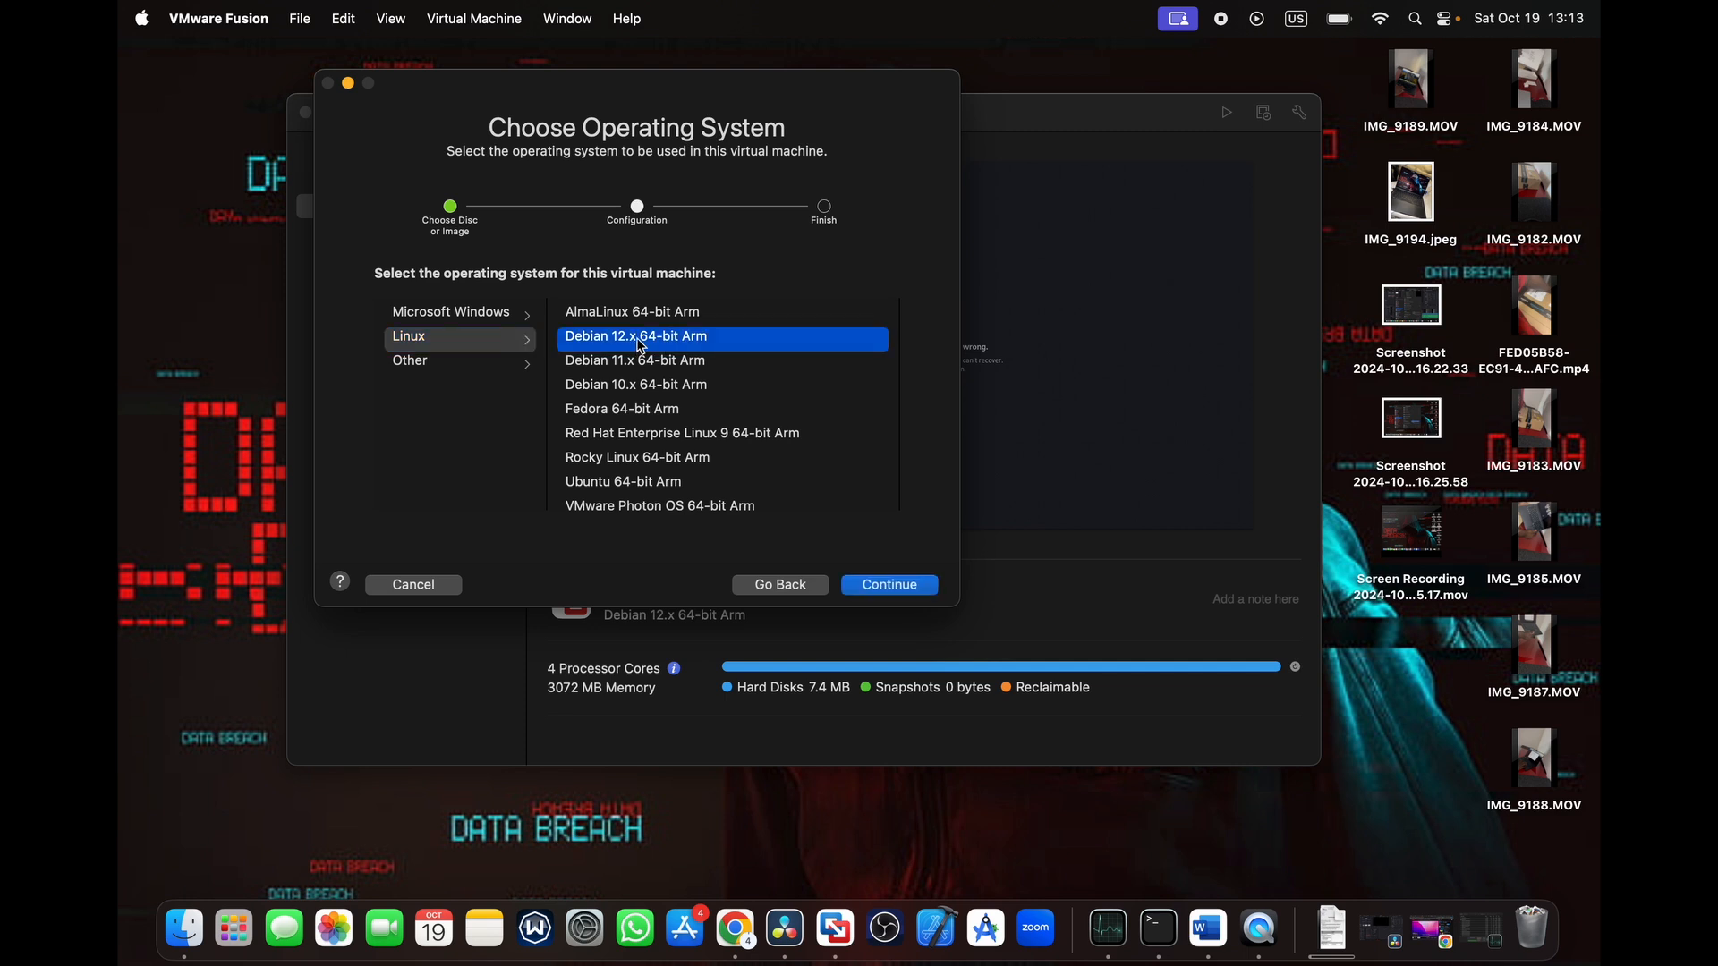
click(874, 588)
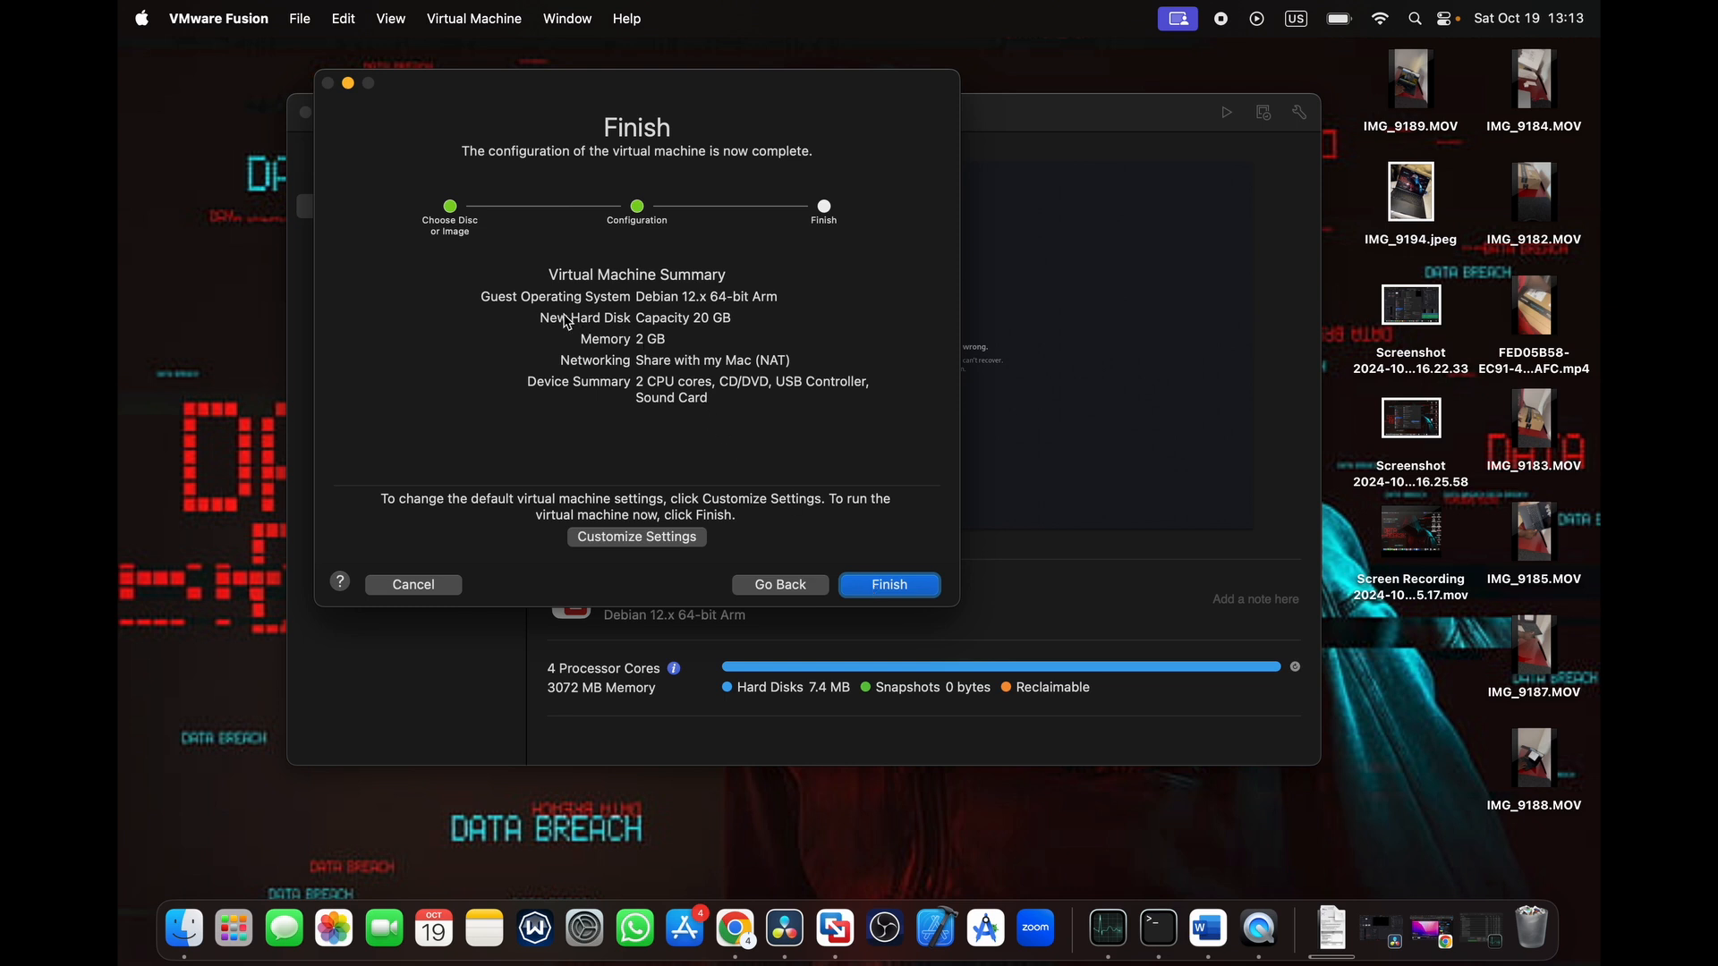
- Customize the new virtual machine's settings and save it as "kali 1" in the Virtual Machines folder
drag(541, 325, 632, 321)
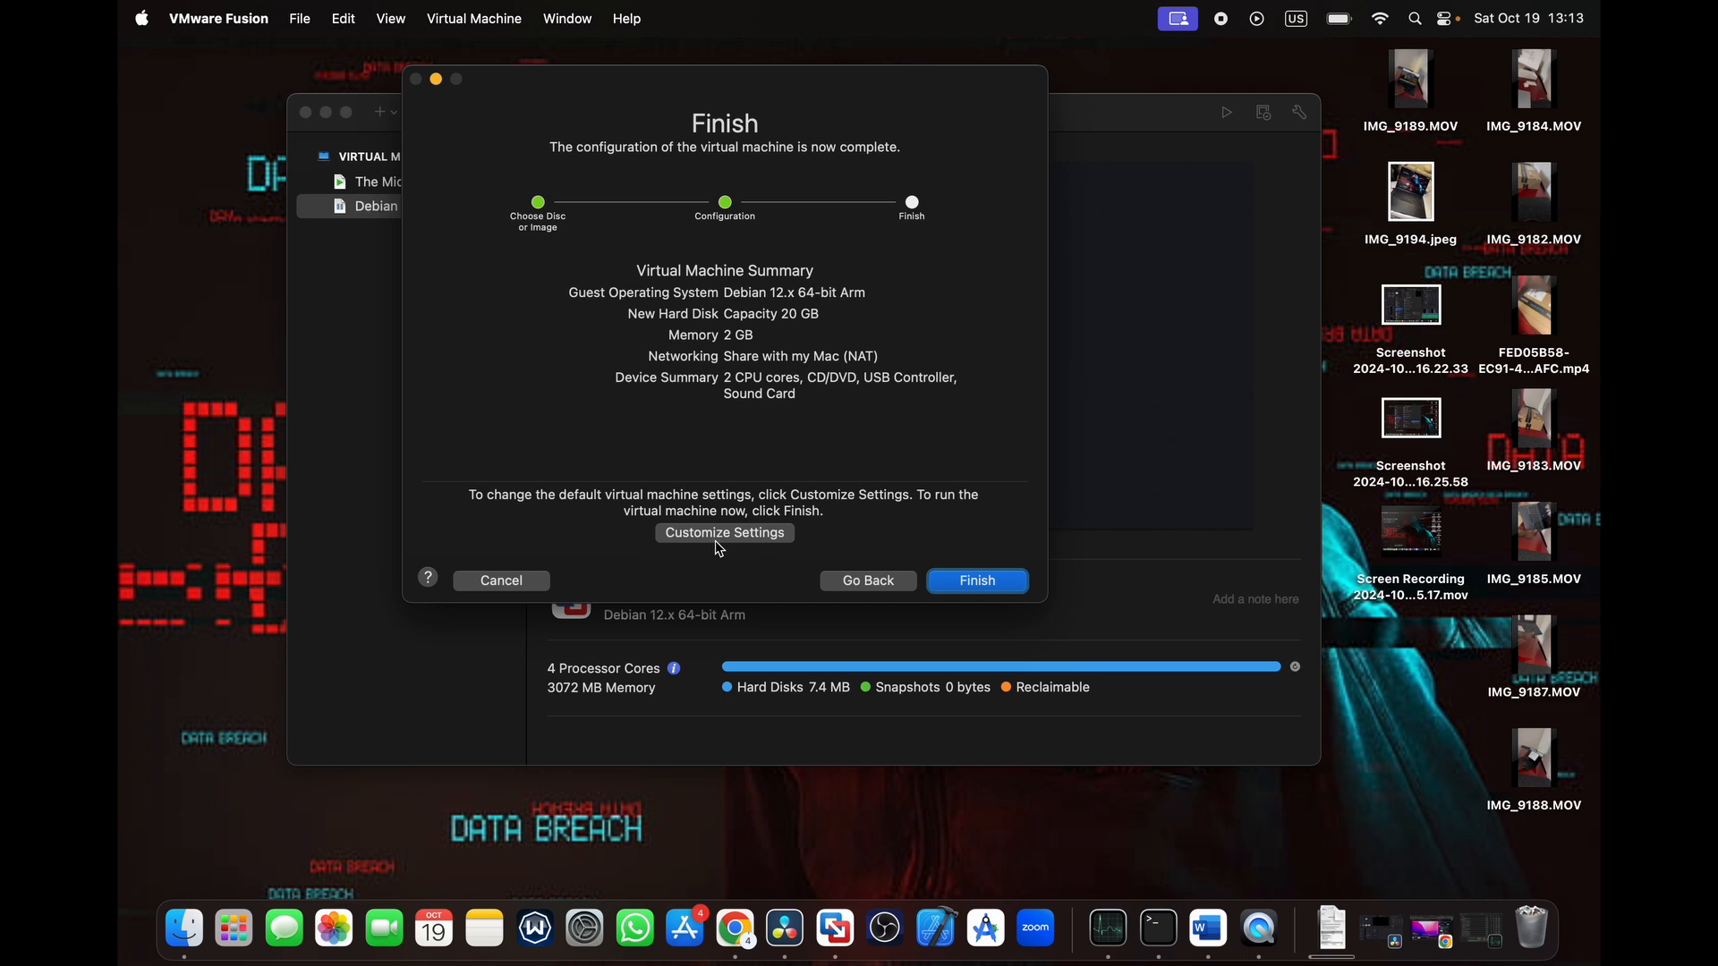
click(756, 534)
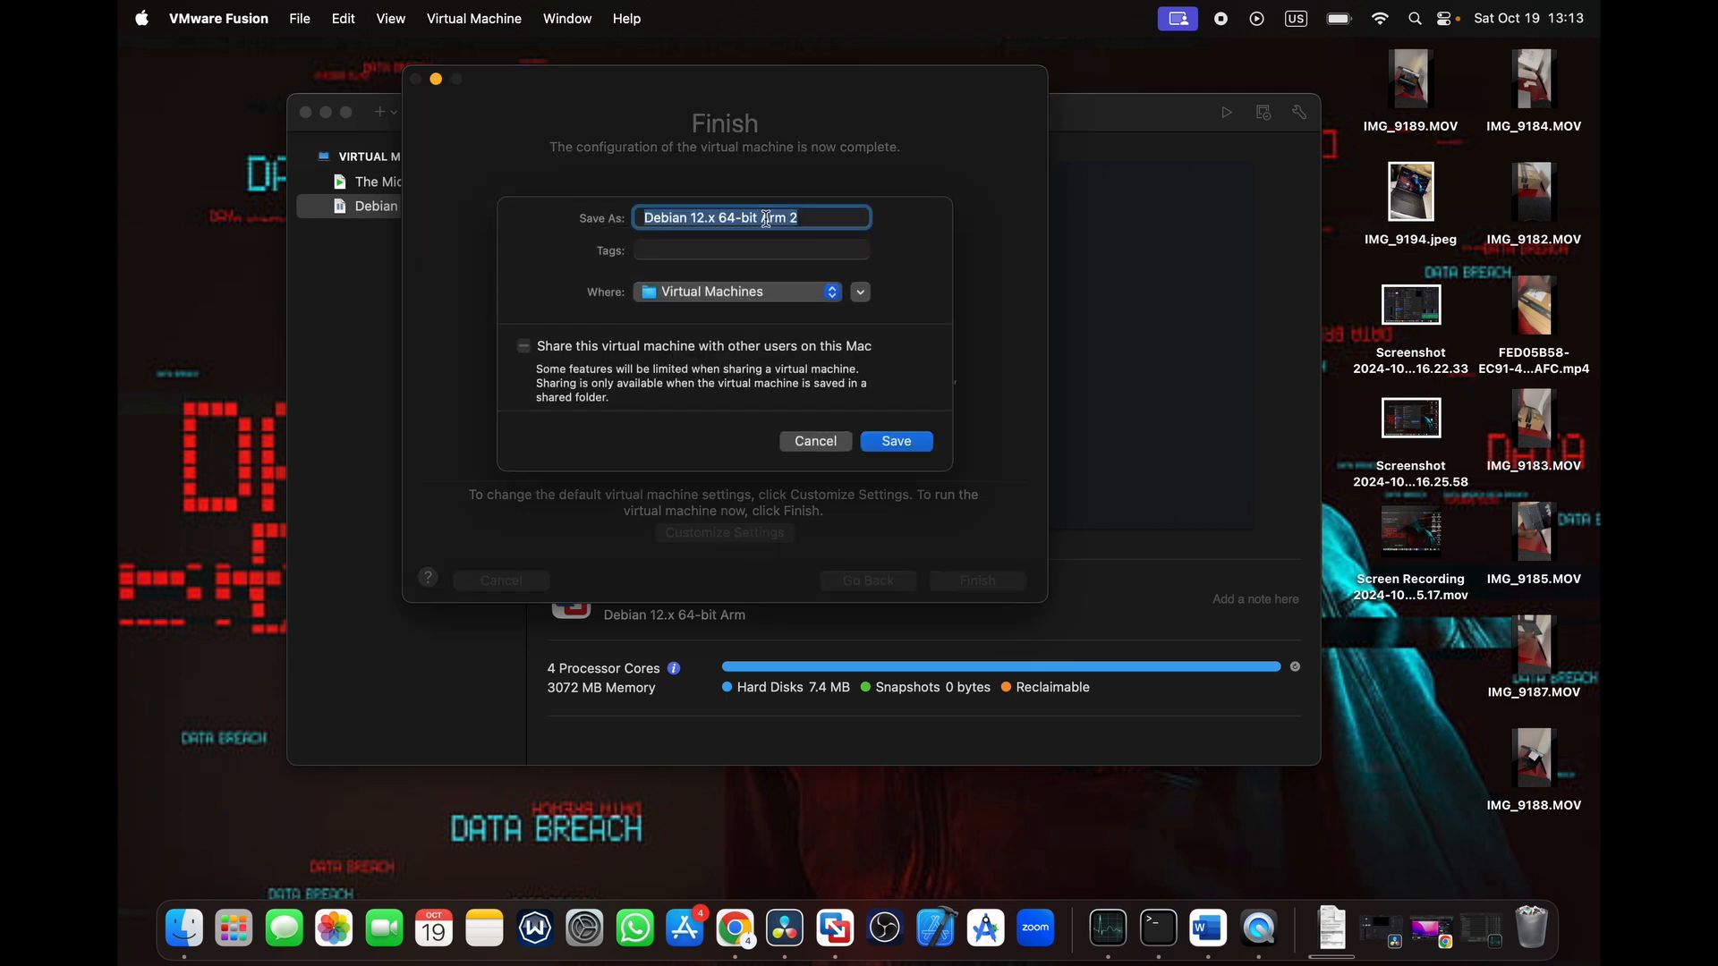
text(kali 1)
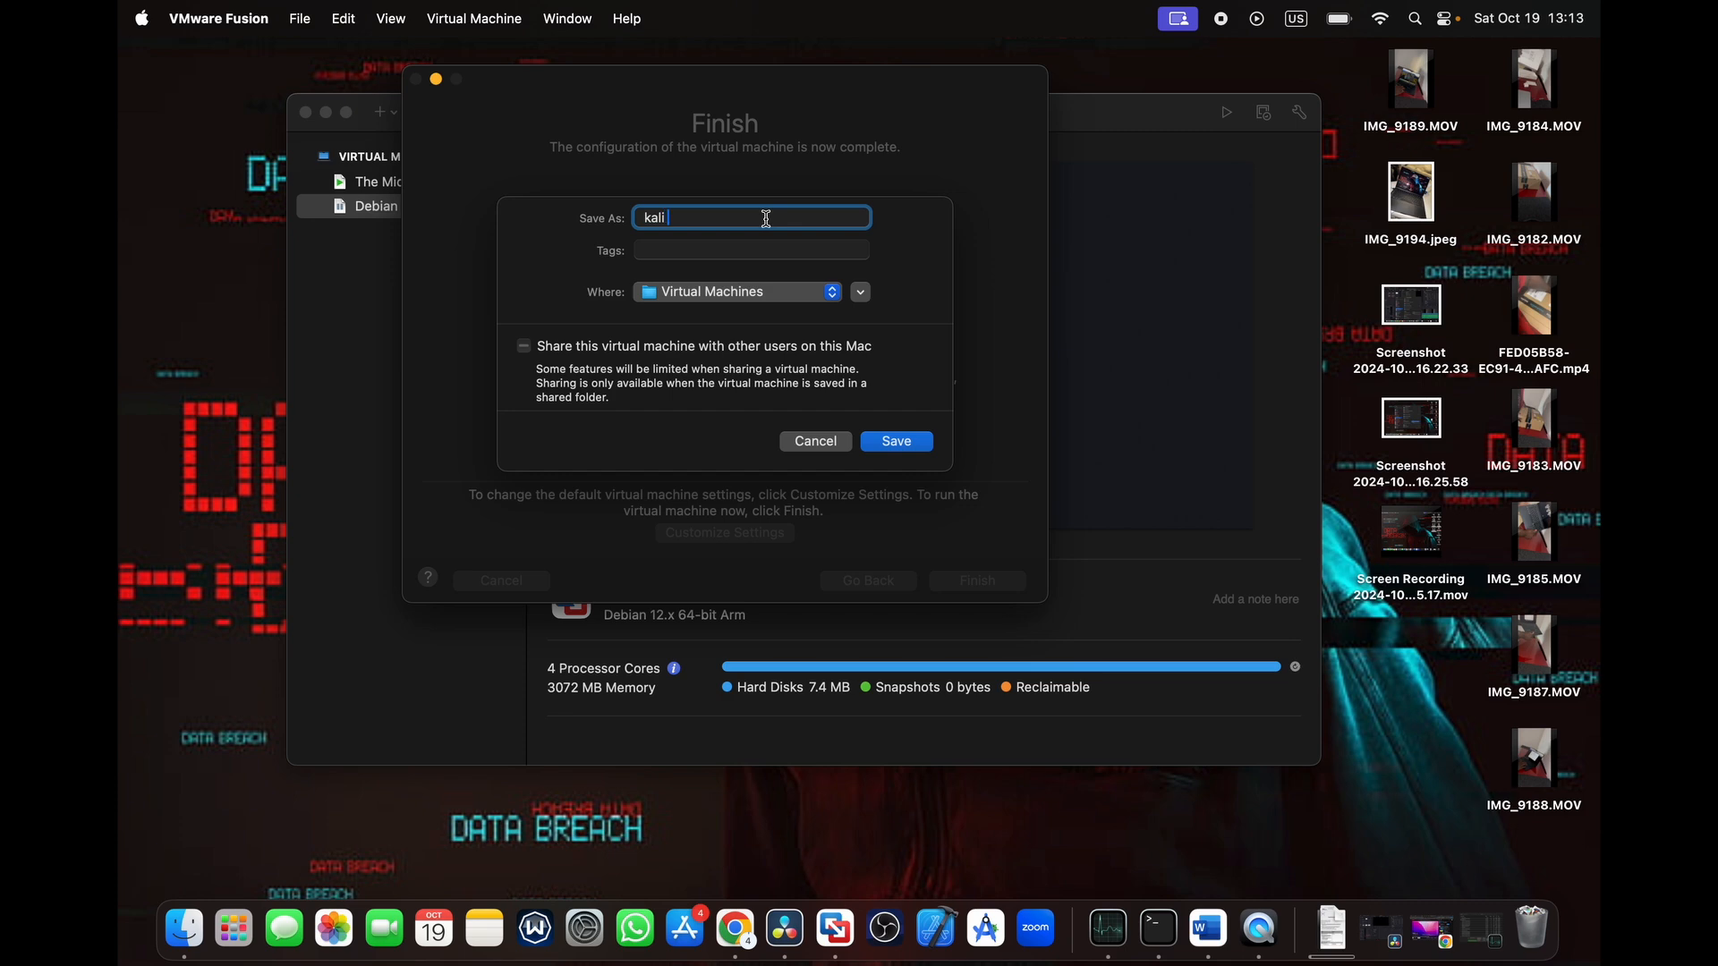
click(891, 450)
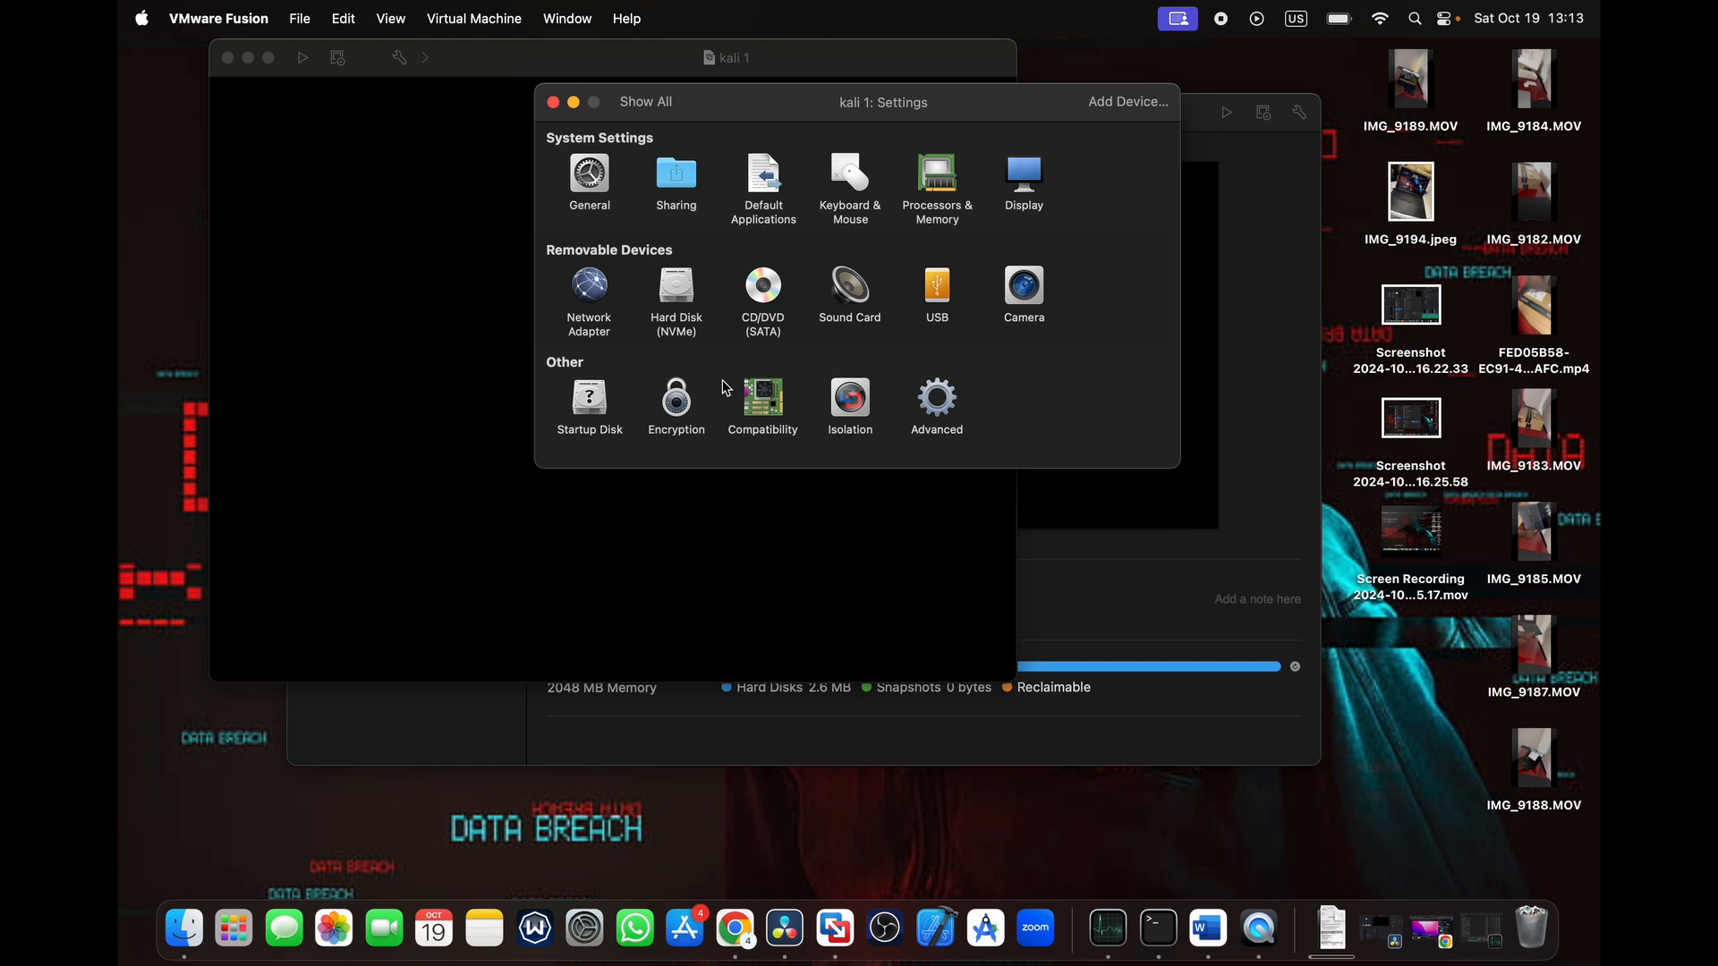
- Assign 3 processor cores to the kali 1 virtual machine
click(940, 195)
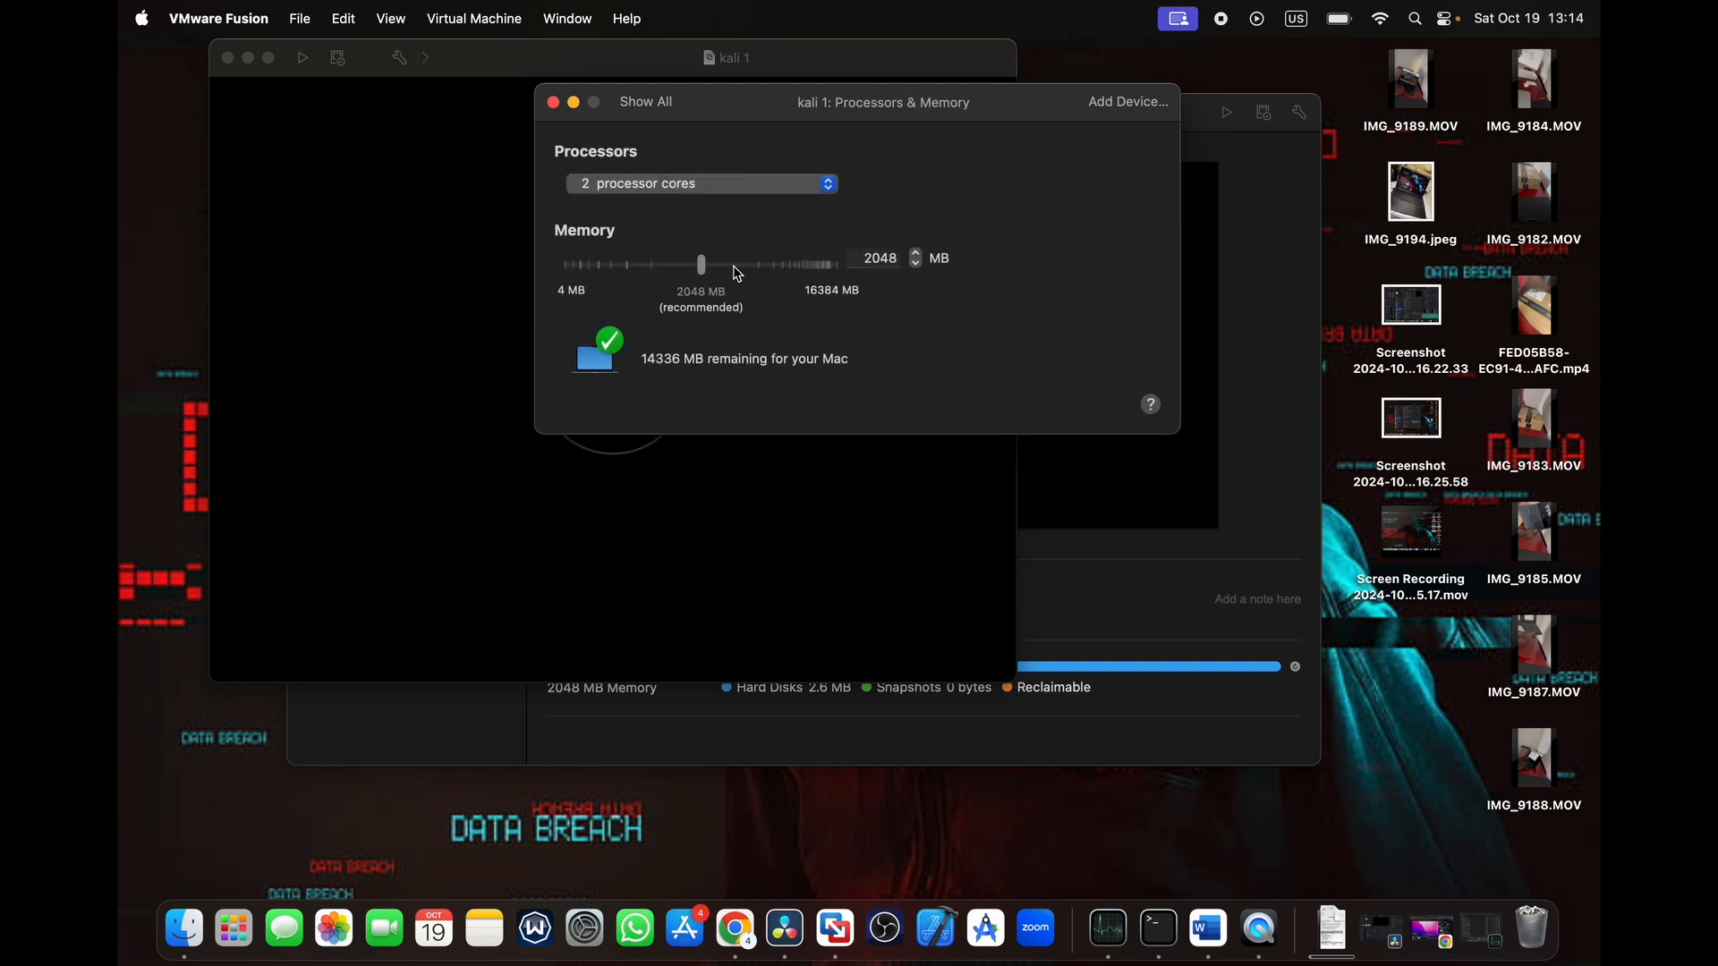
click(766, 185)
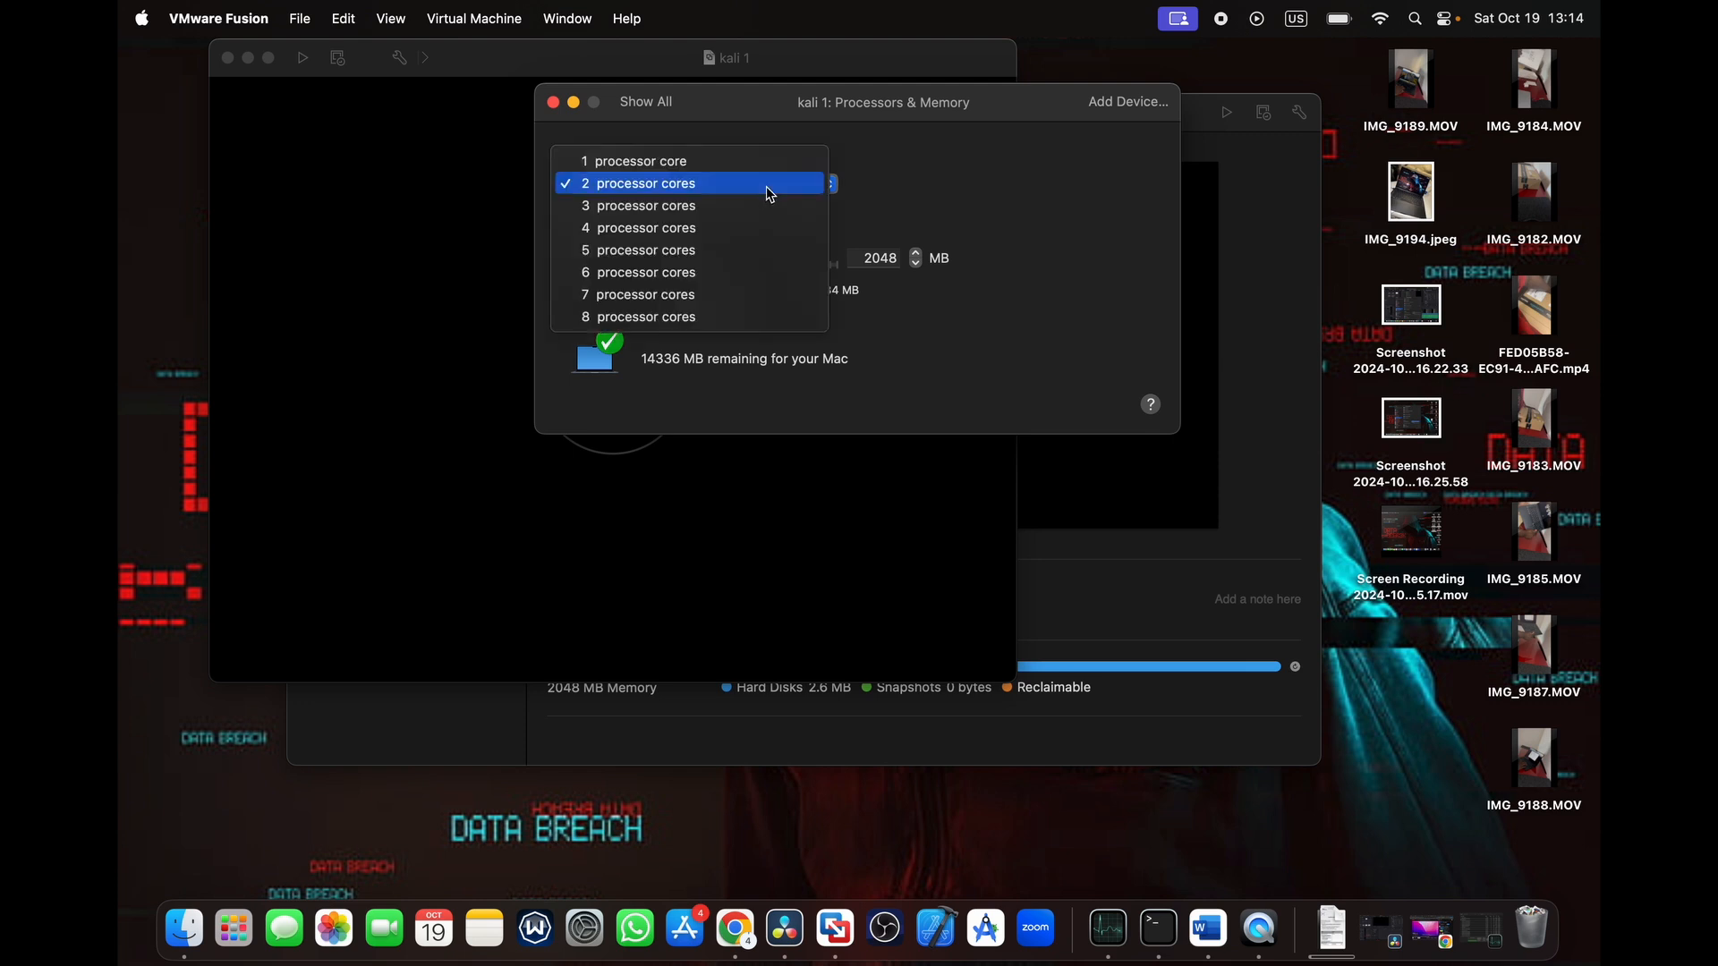
click(700, 206)
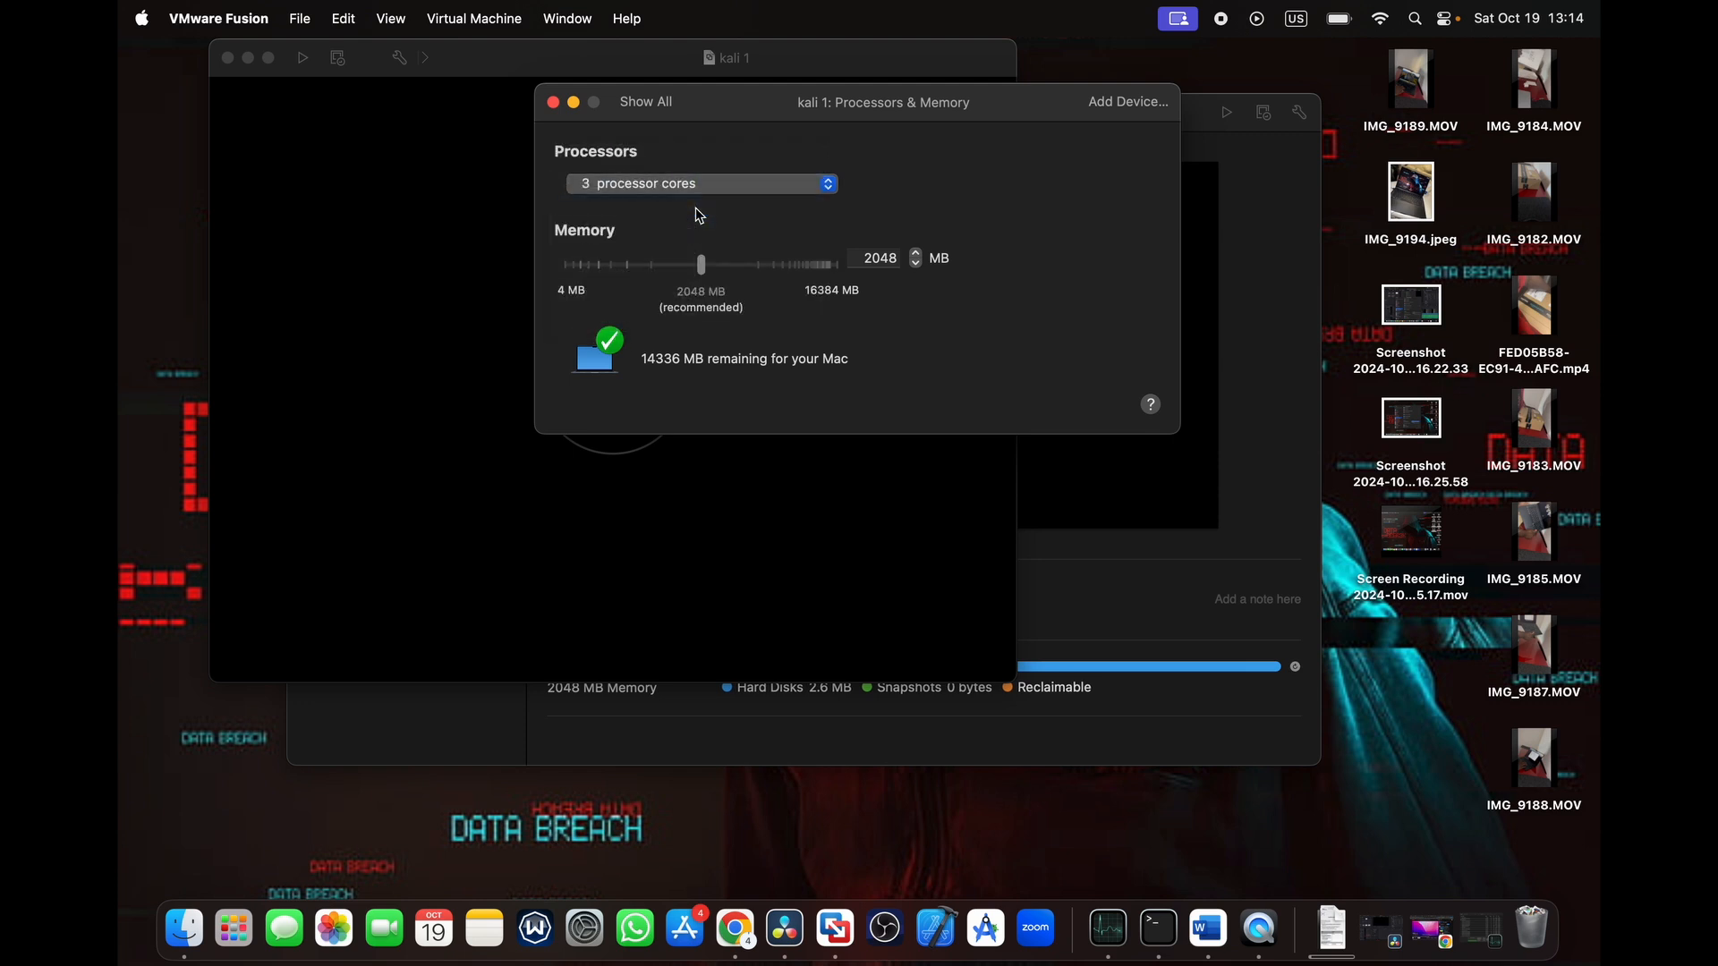
click(727, 185)
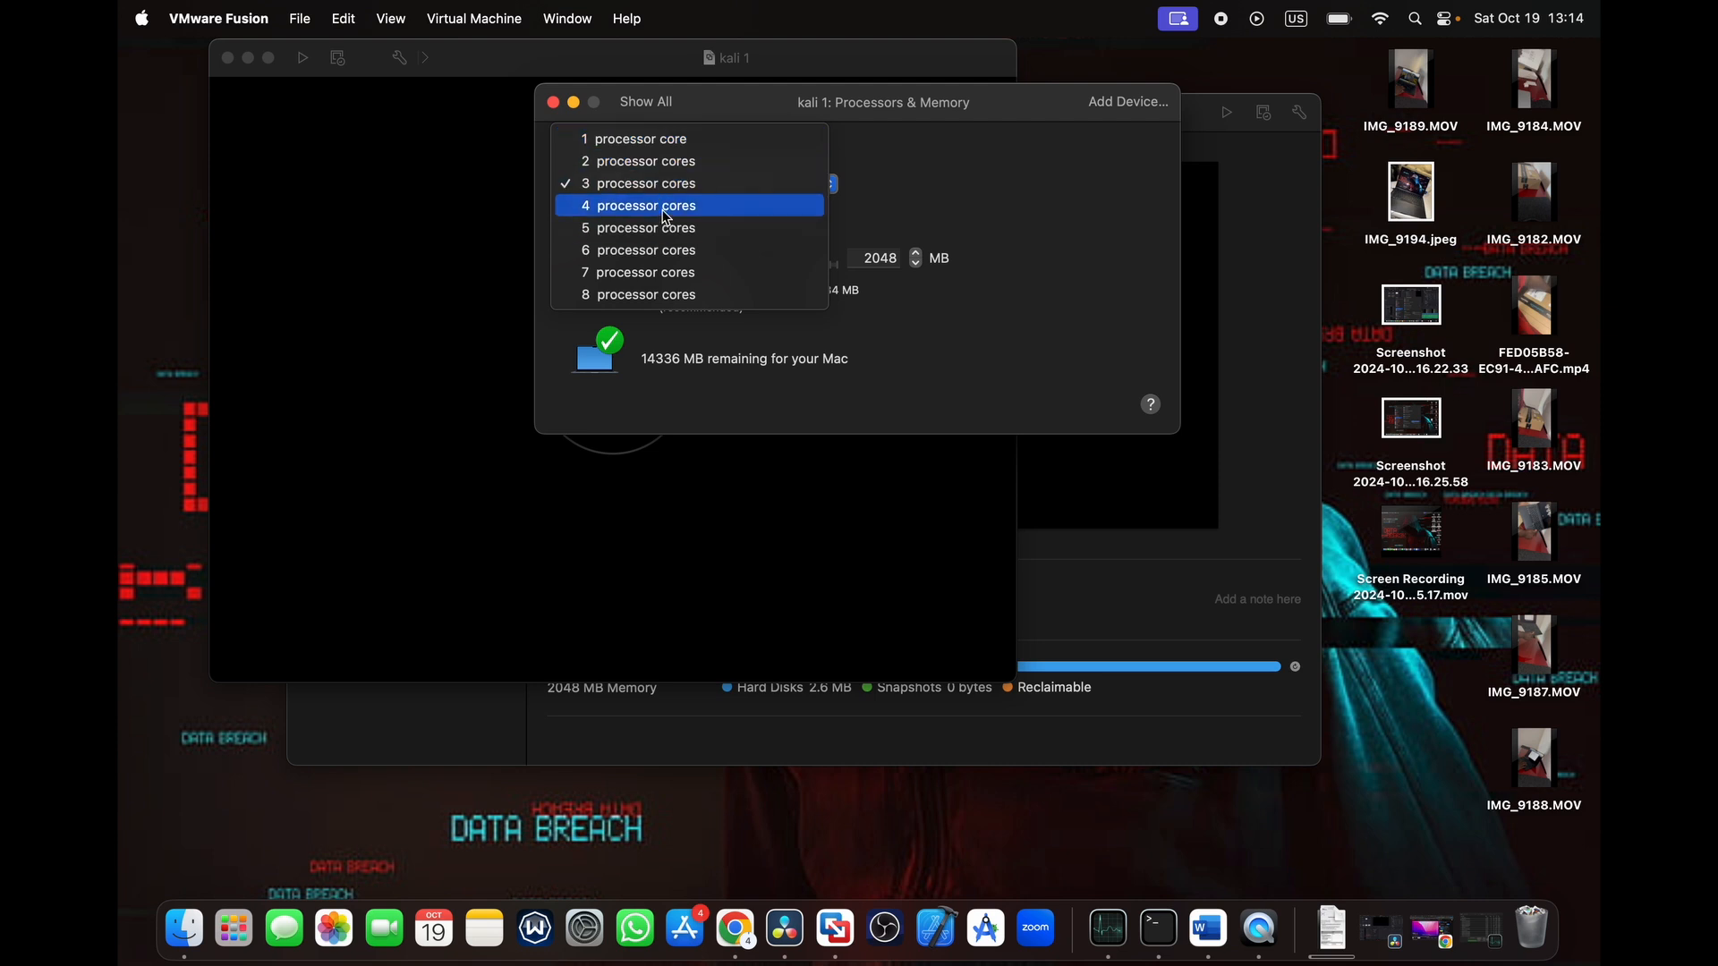
click(869, 199)
- Increase the kali 1 virtual machine's memory to 3584 MB and return to the settings overview
click(749, 267)
mouse_move(750, 268)
mouse_down()
mouse_move(701, 268)
mouse_move(774, 268)
mouse_up()
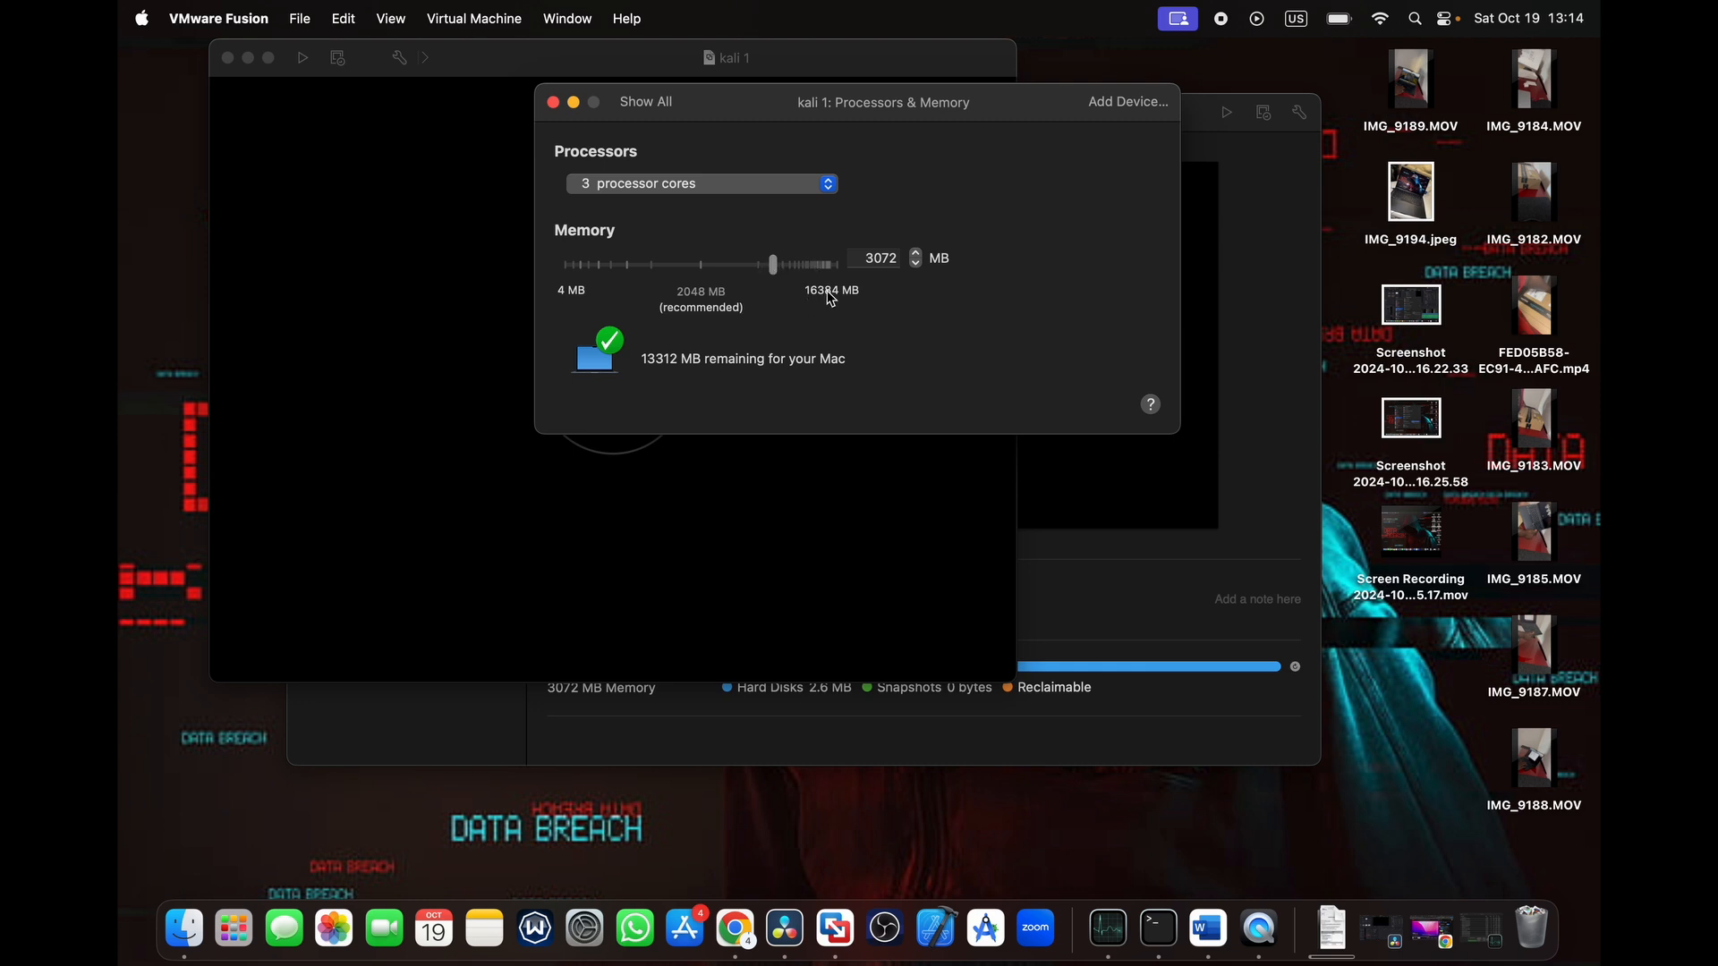
drag(774, 264, 788, 271)
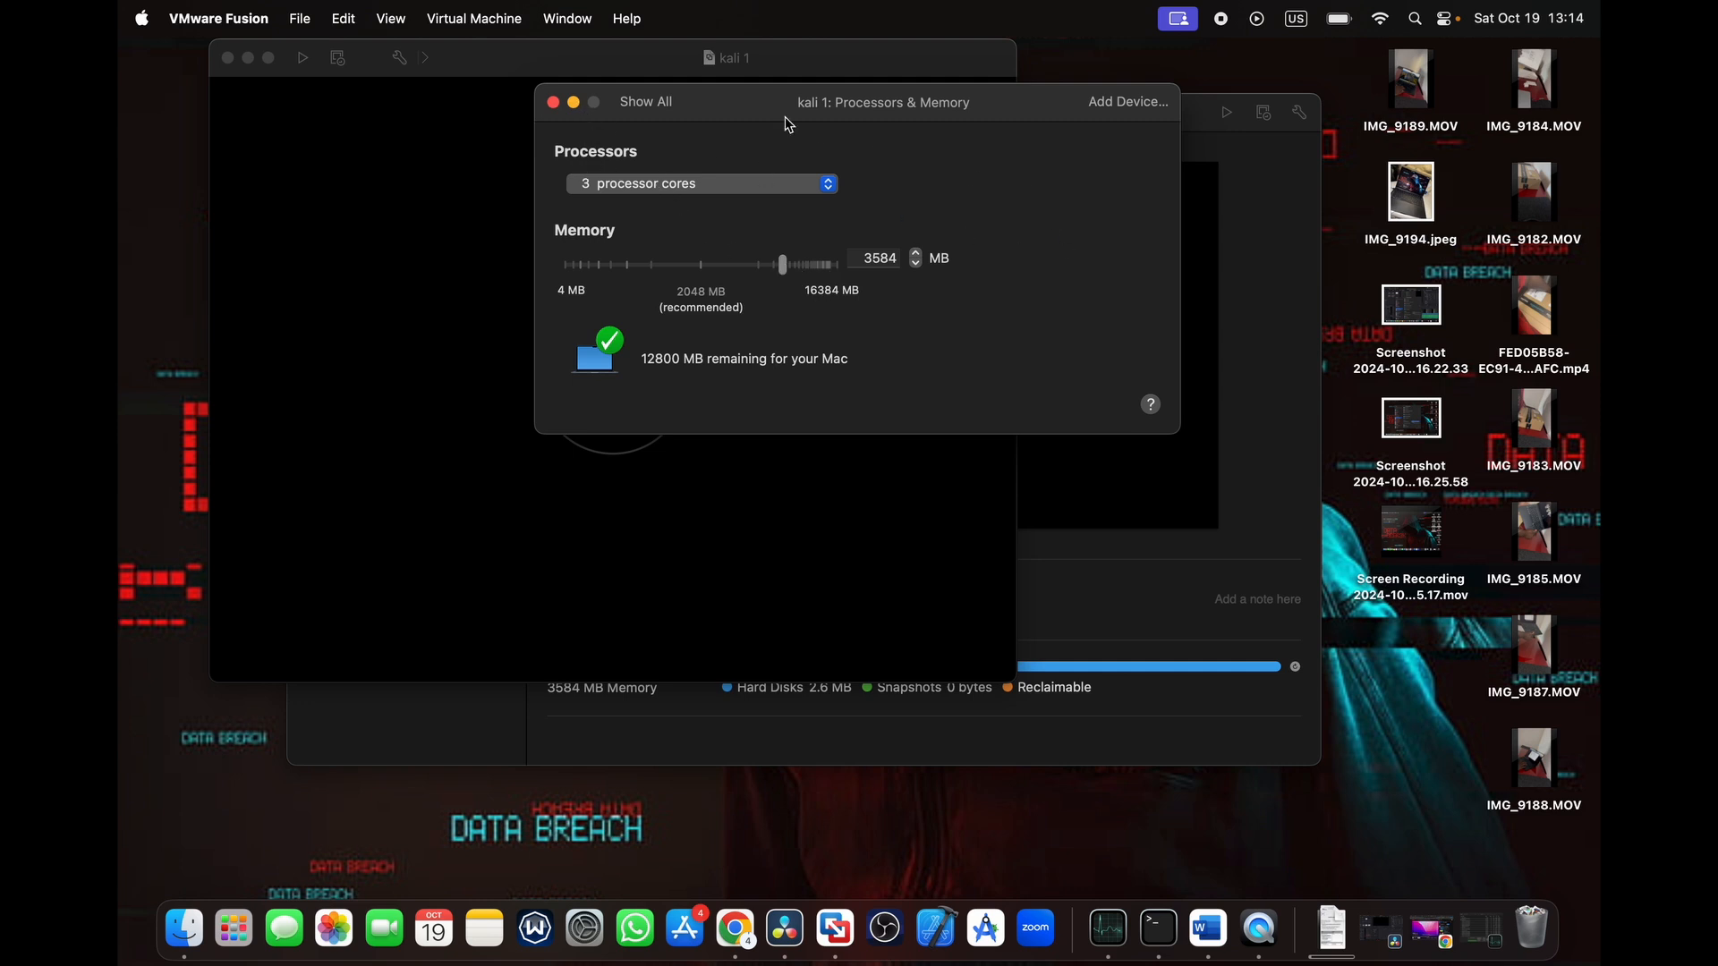
click(644, 104)
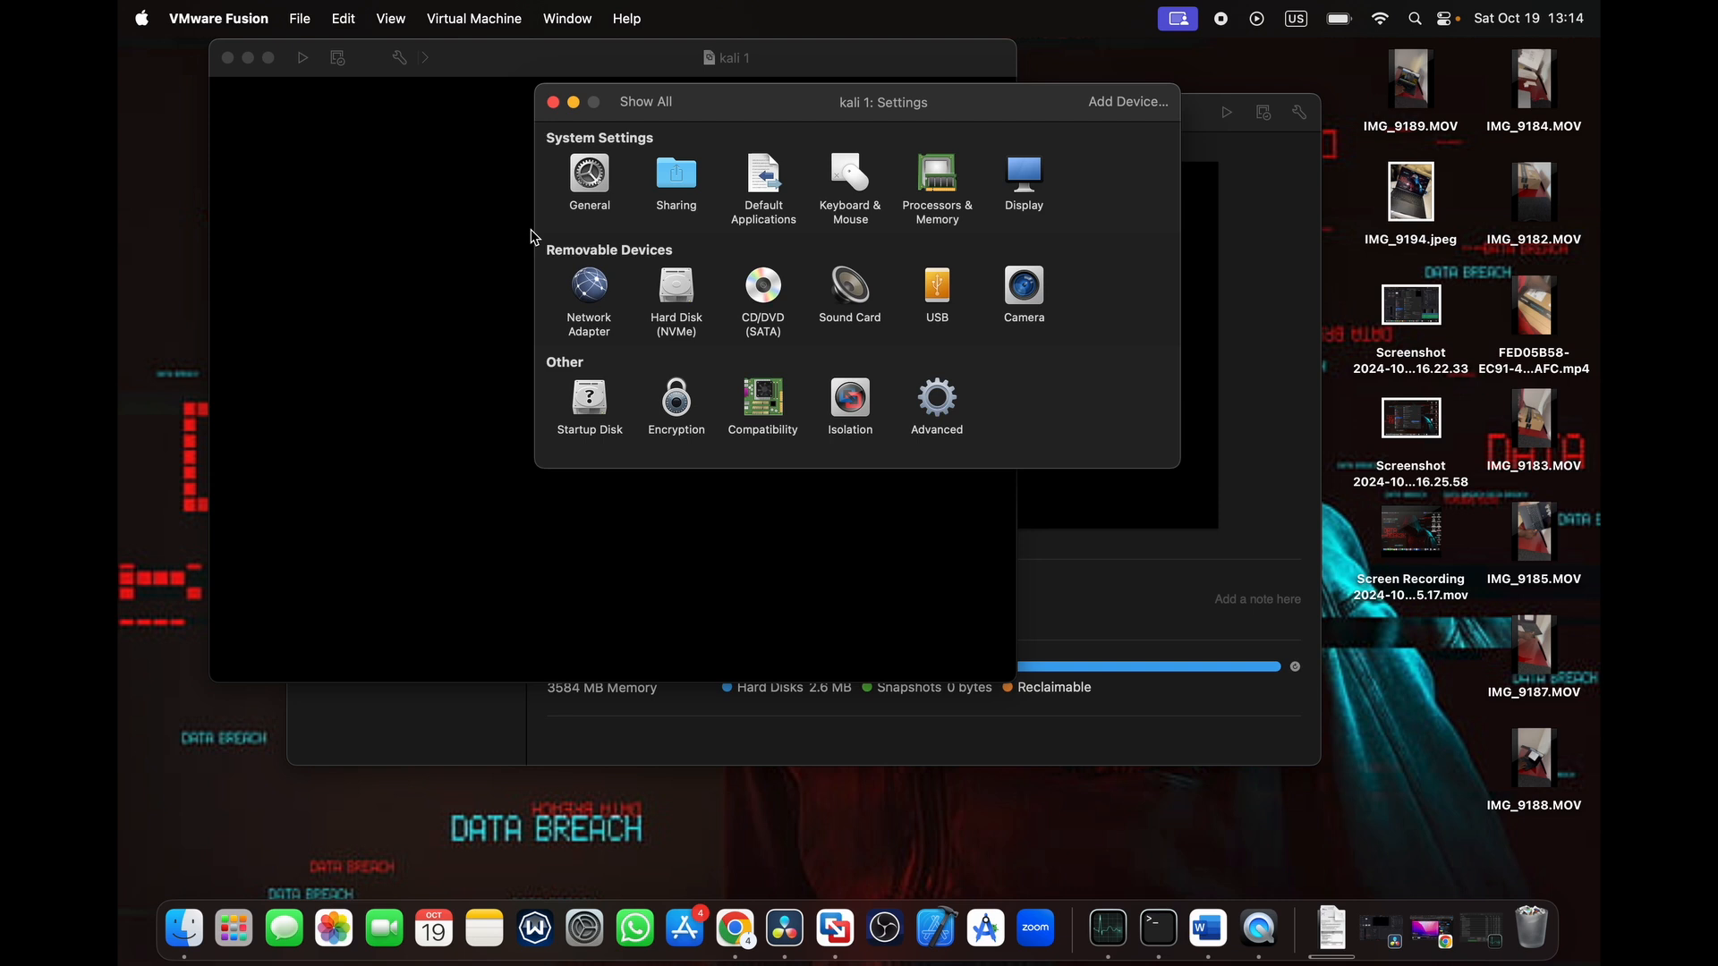
- Set the NVMe hard disk size of kali 1 to 68 GB and apply the change
click(685, 288)
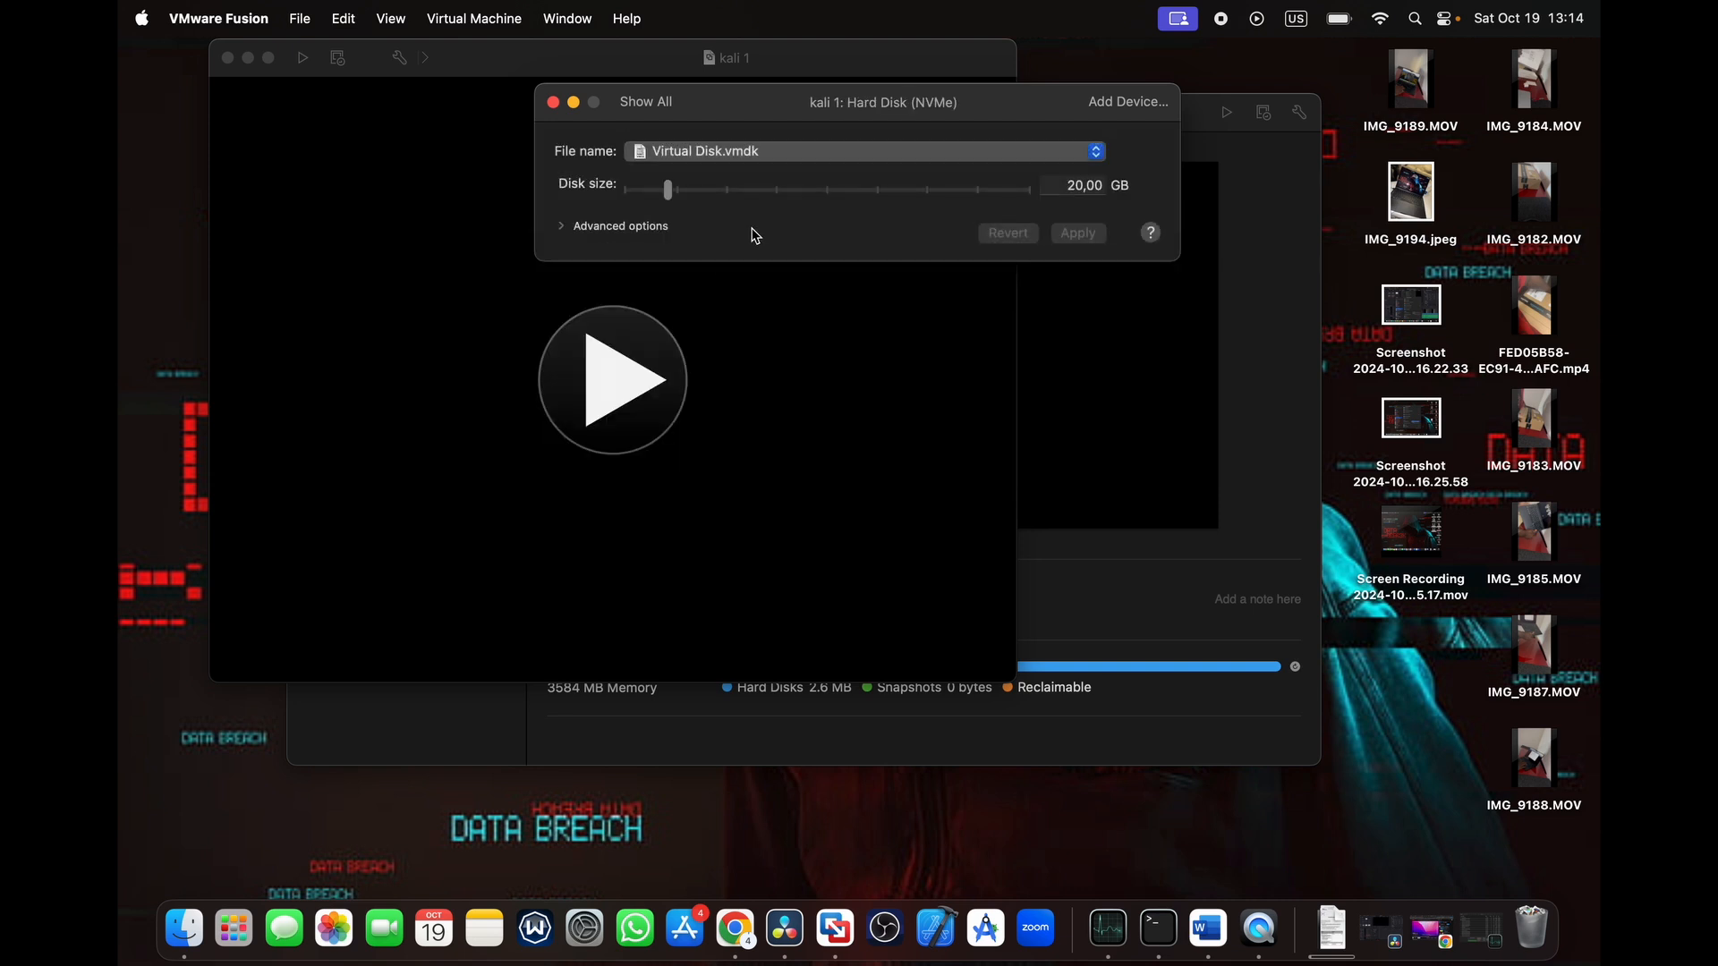
mouse_move(779, 191)
mouse_down()
mouse_move(730, 200)
mouse_move(765, 198)
mouse_up()
click(1073, 235)
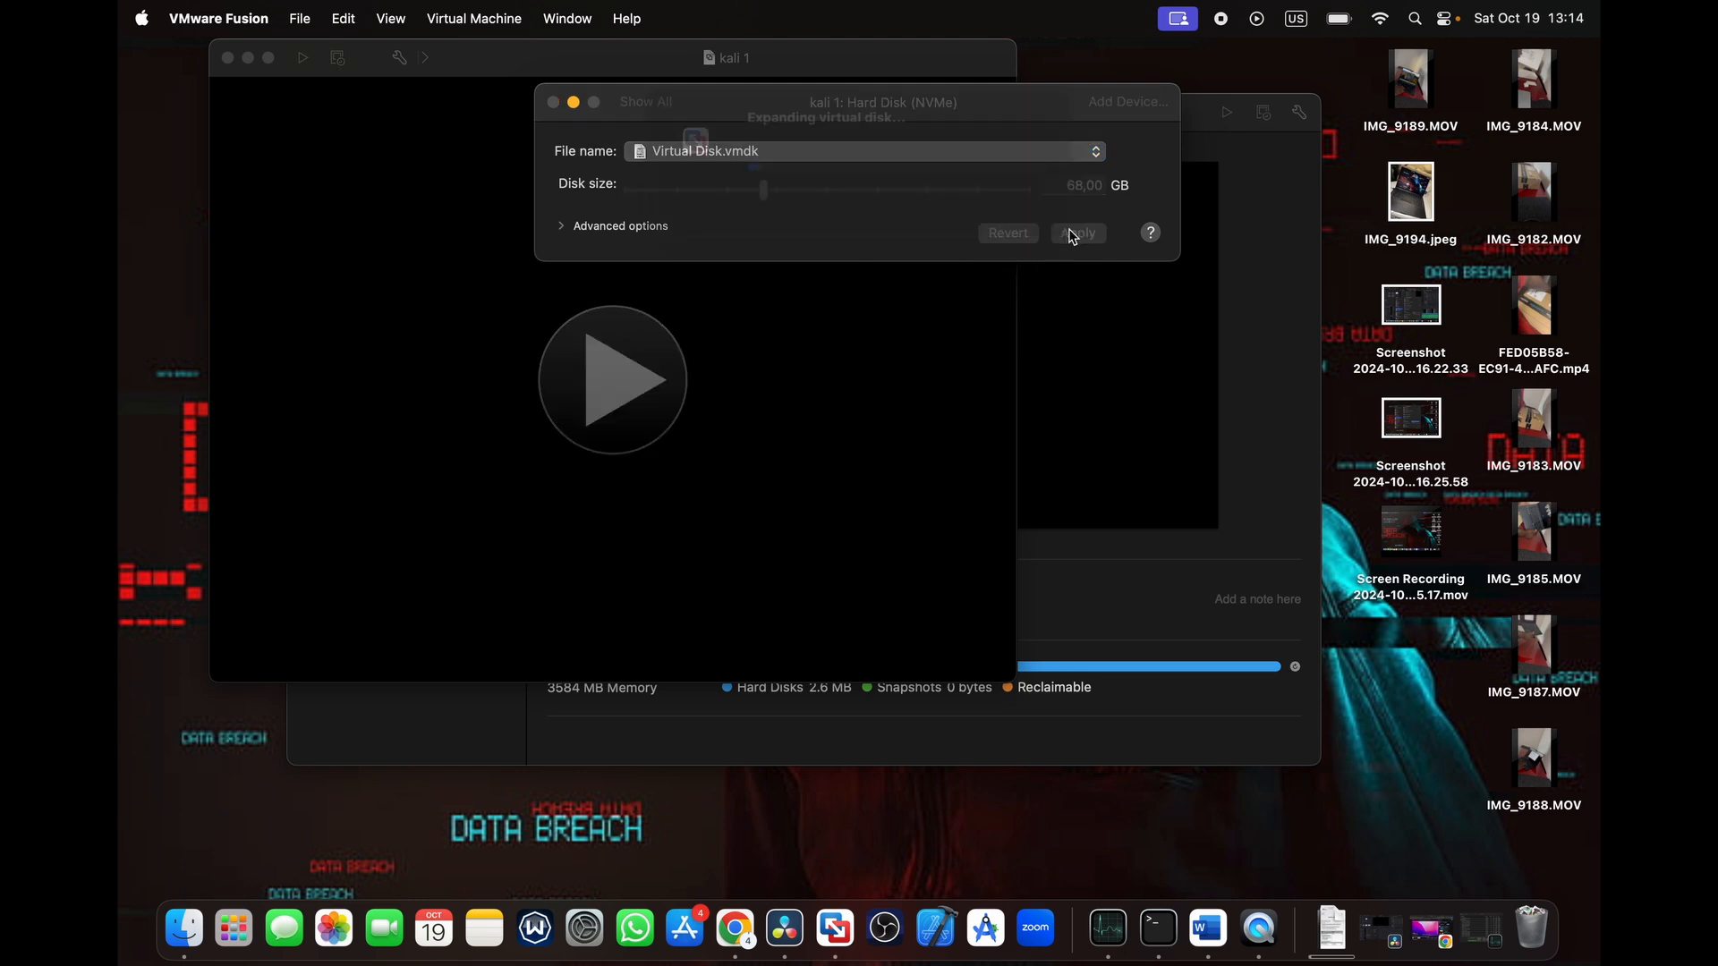
click(645, 103)
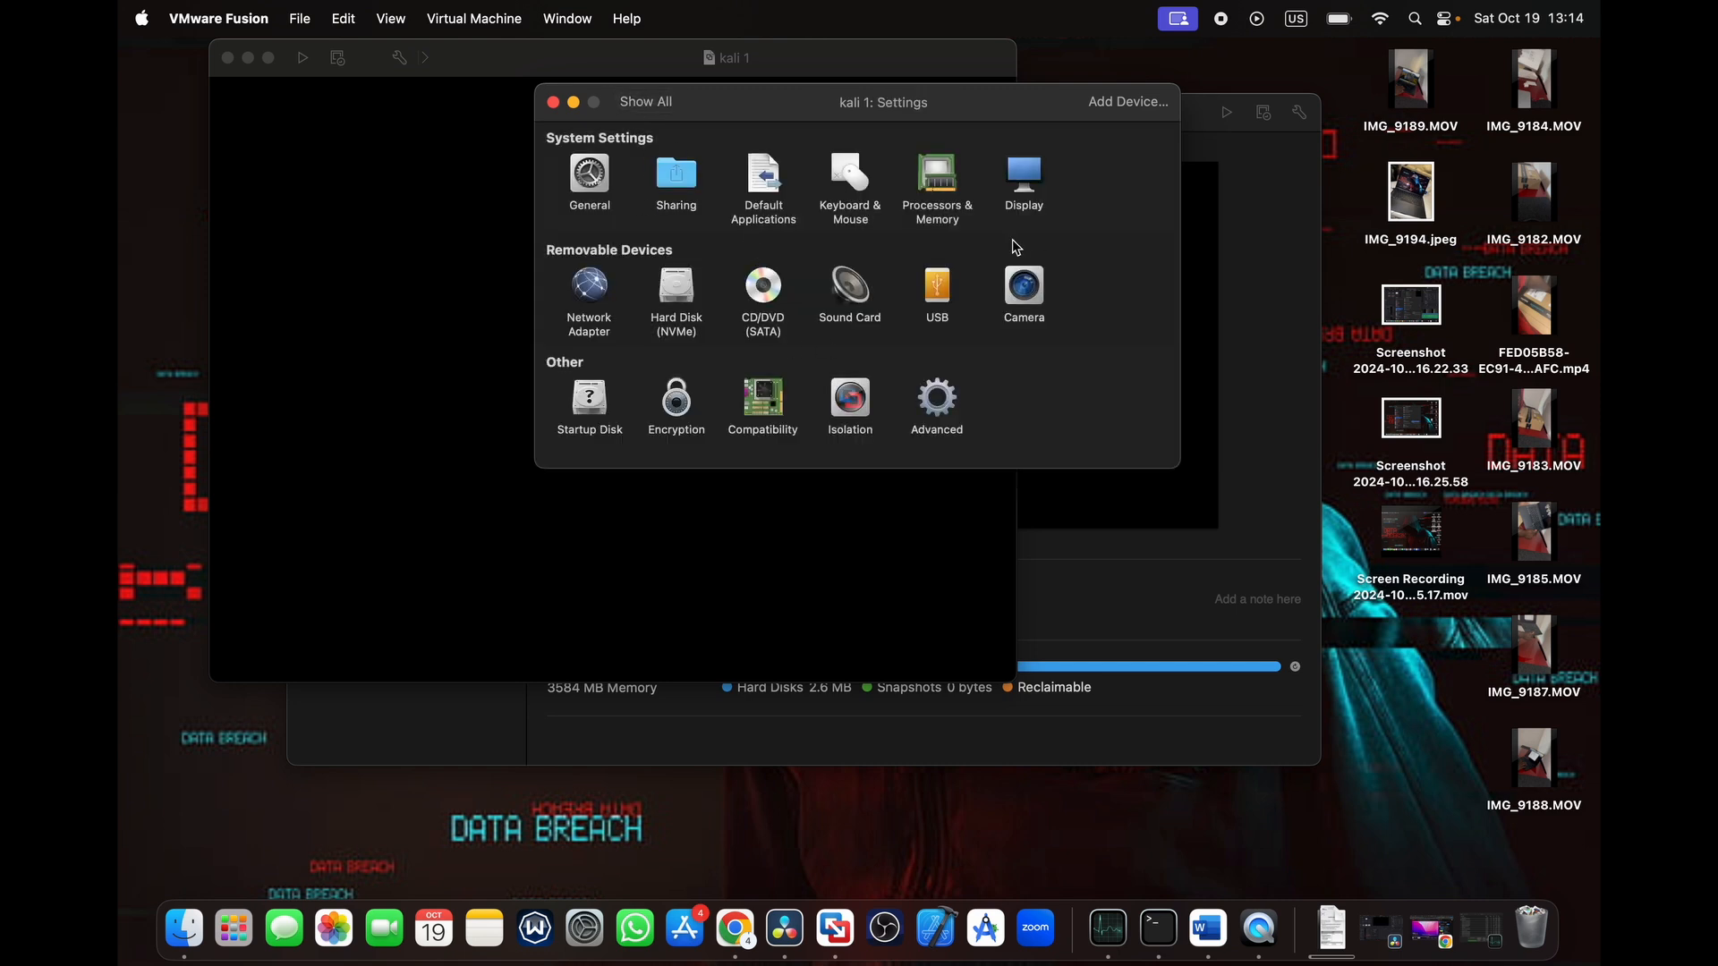
- Review the display settings of kali 1, and close the settings to start the virtual machine
click(1024, 174)
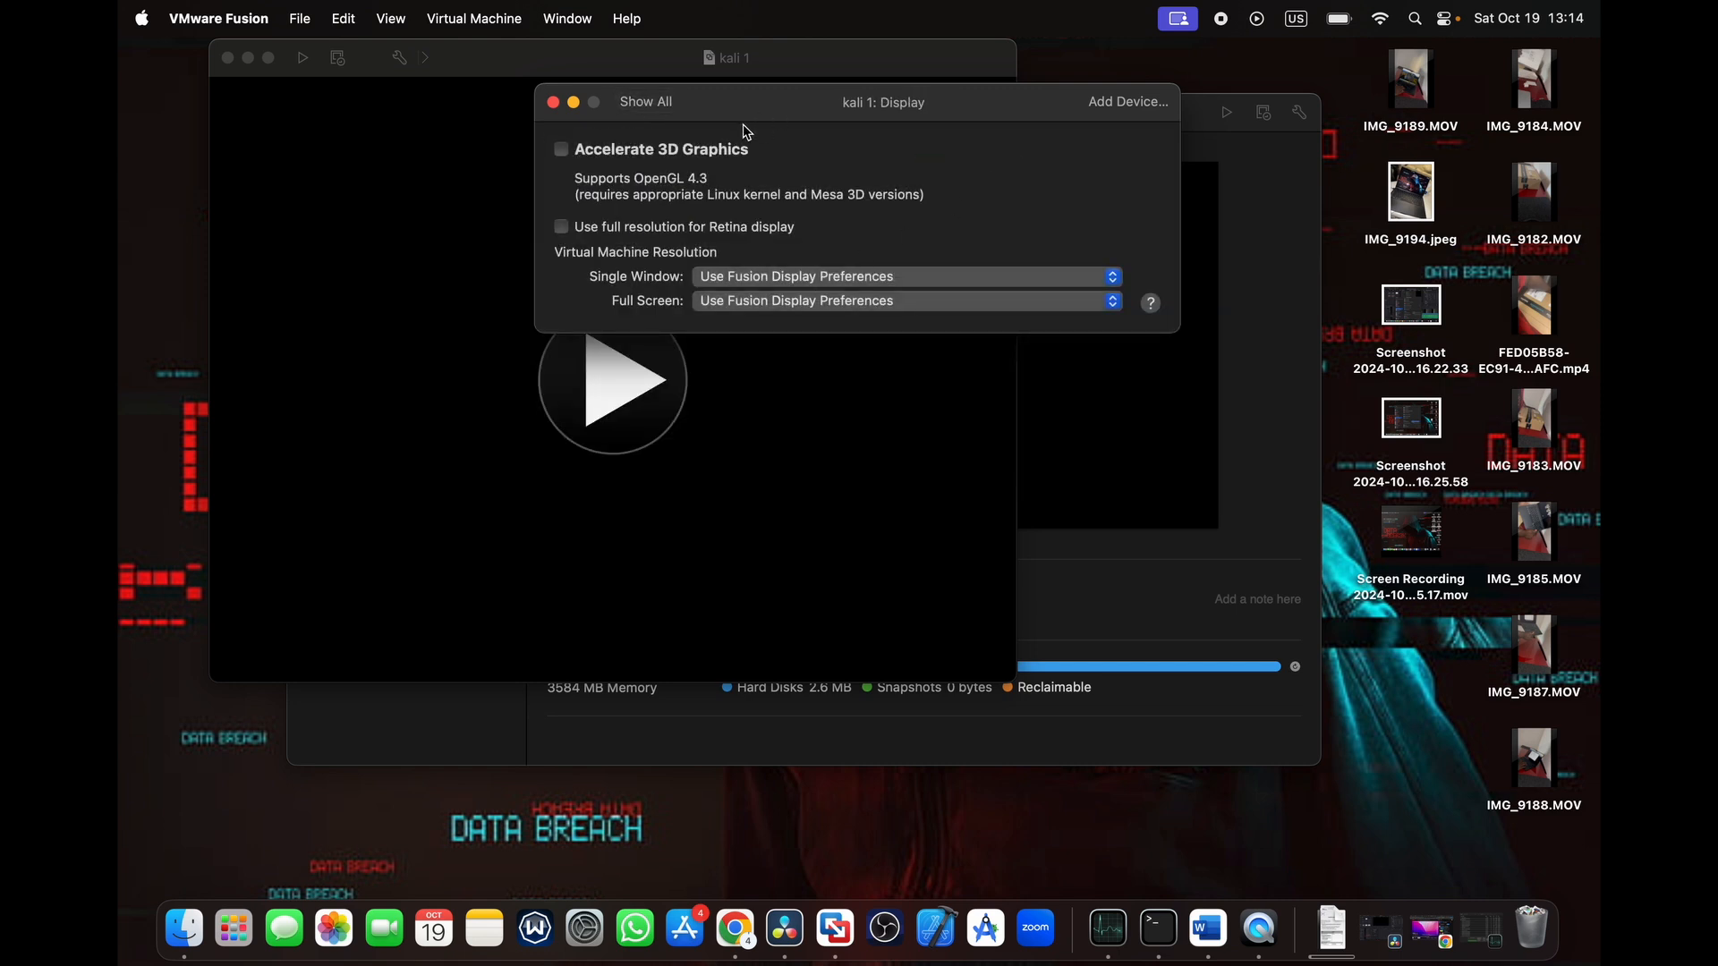
click(671, 102)
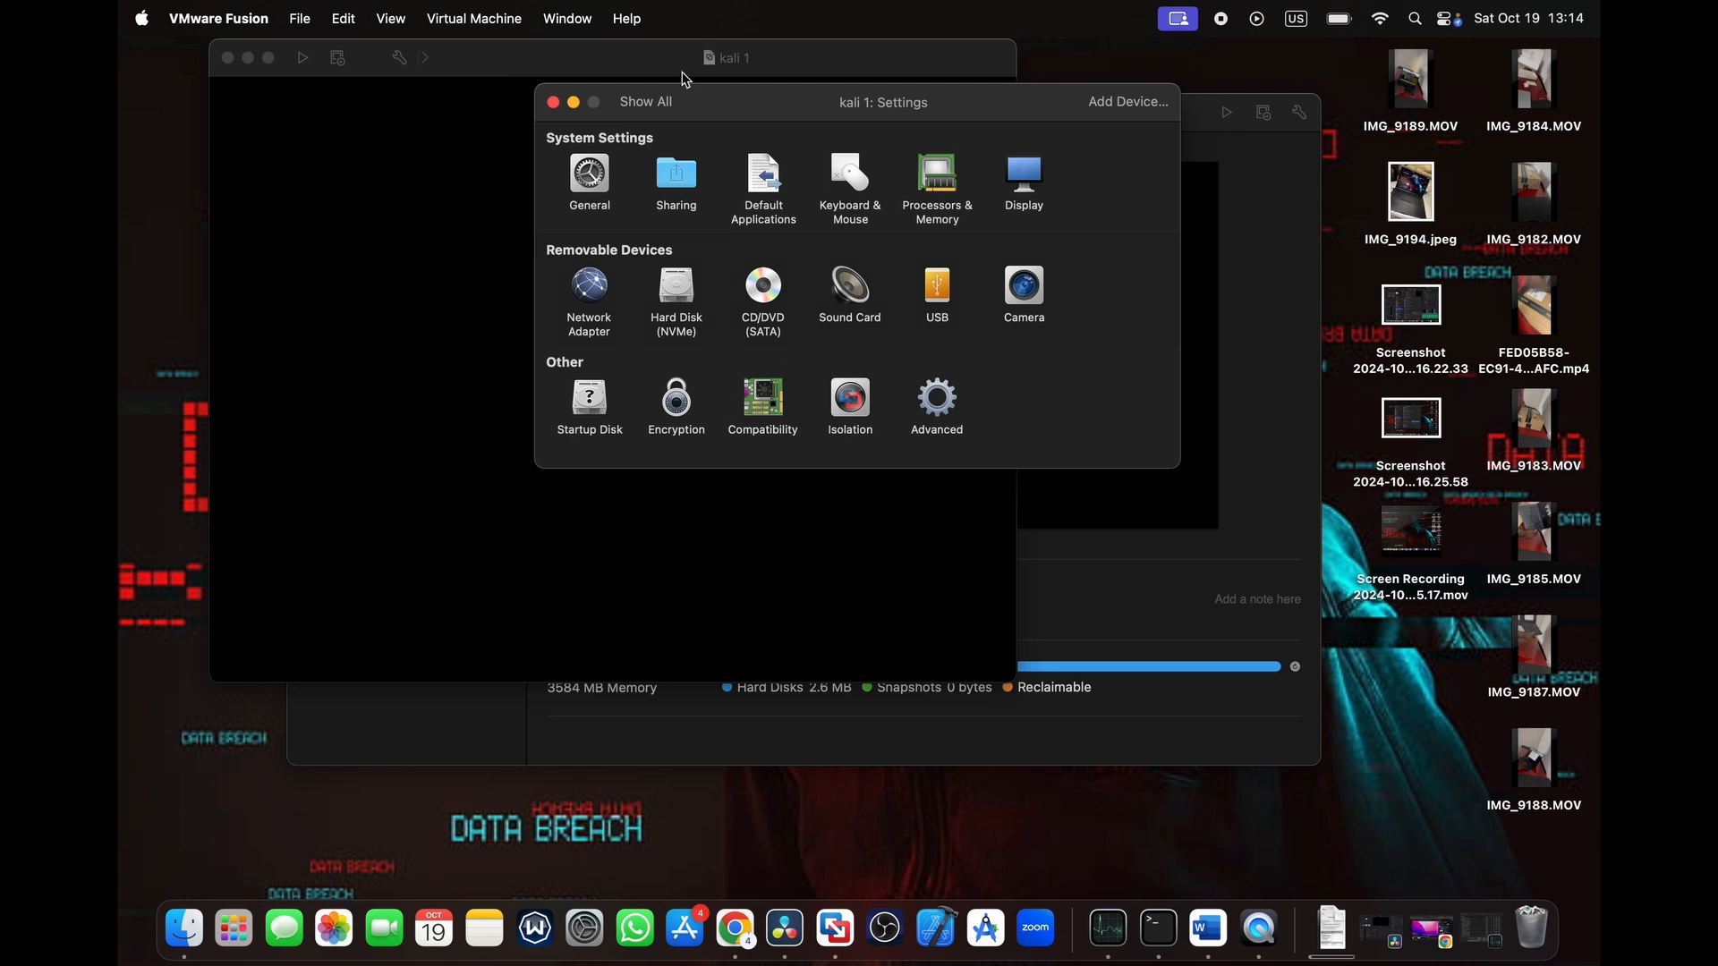
click(552, 102)
click(618, 382)
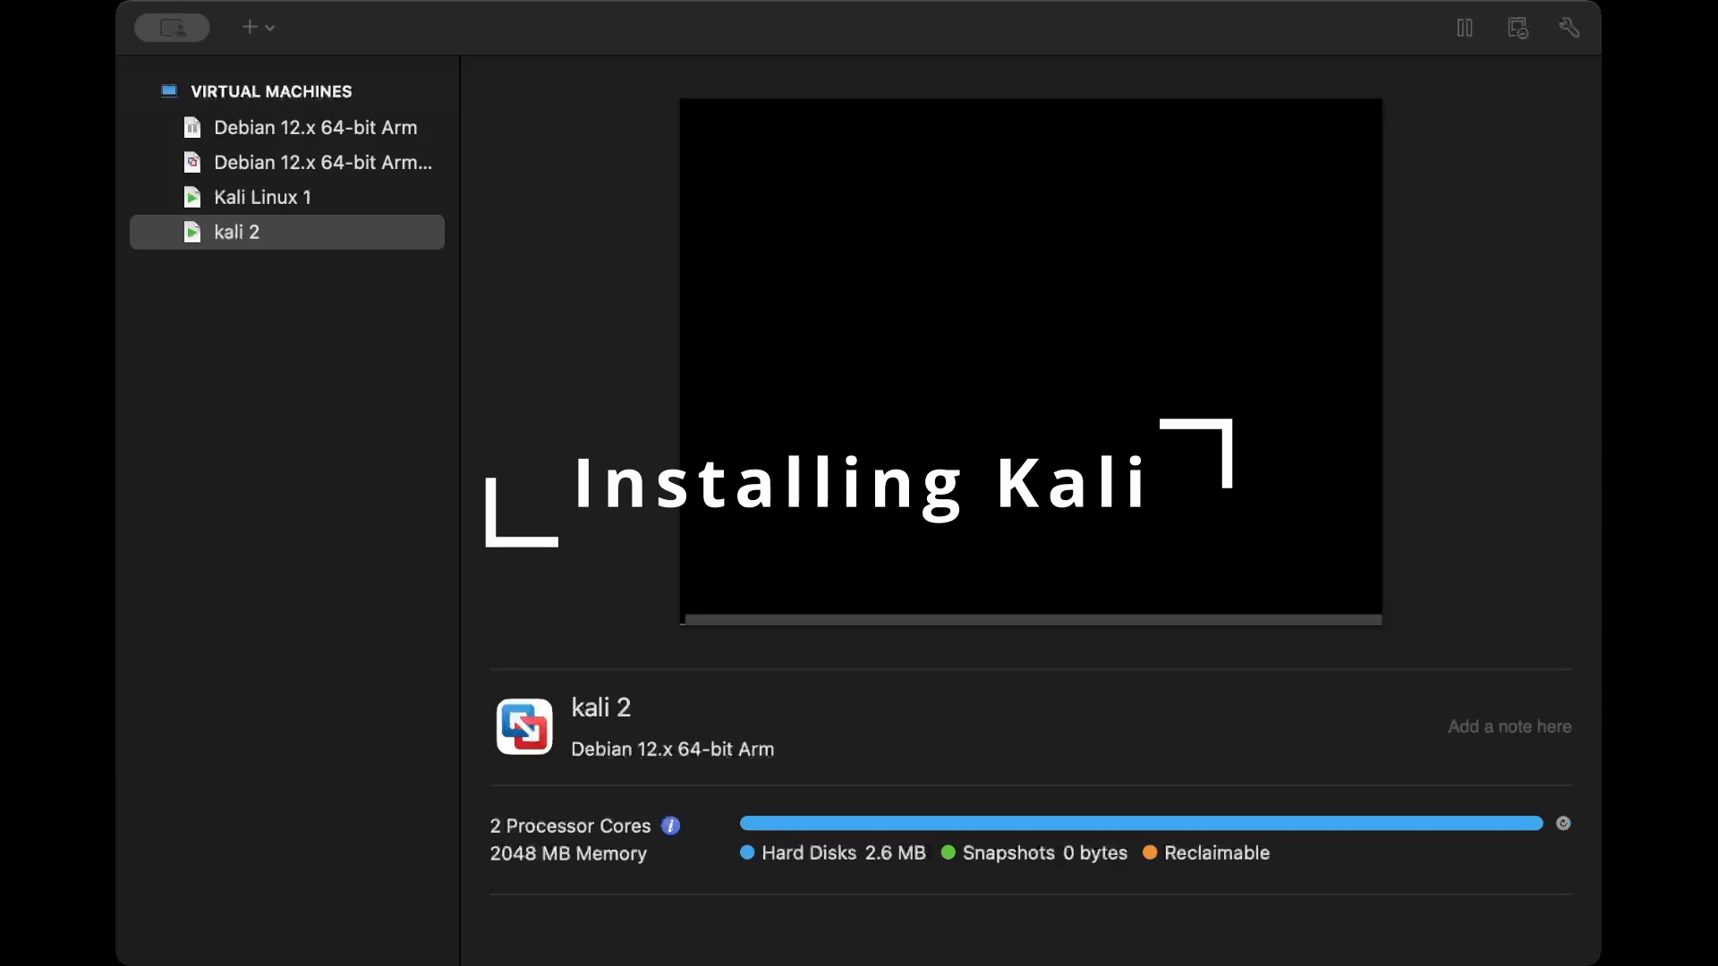
- Choose English as the installation language in the Kali installer
key(Down)
key(Down)
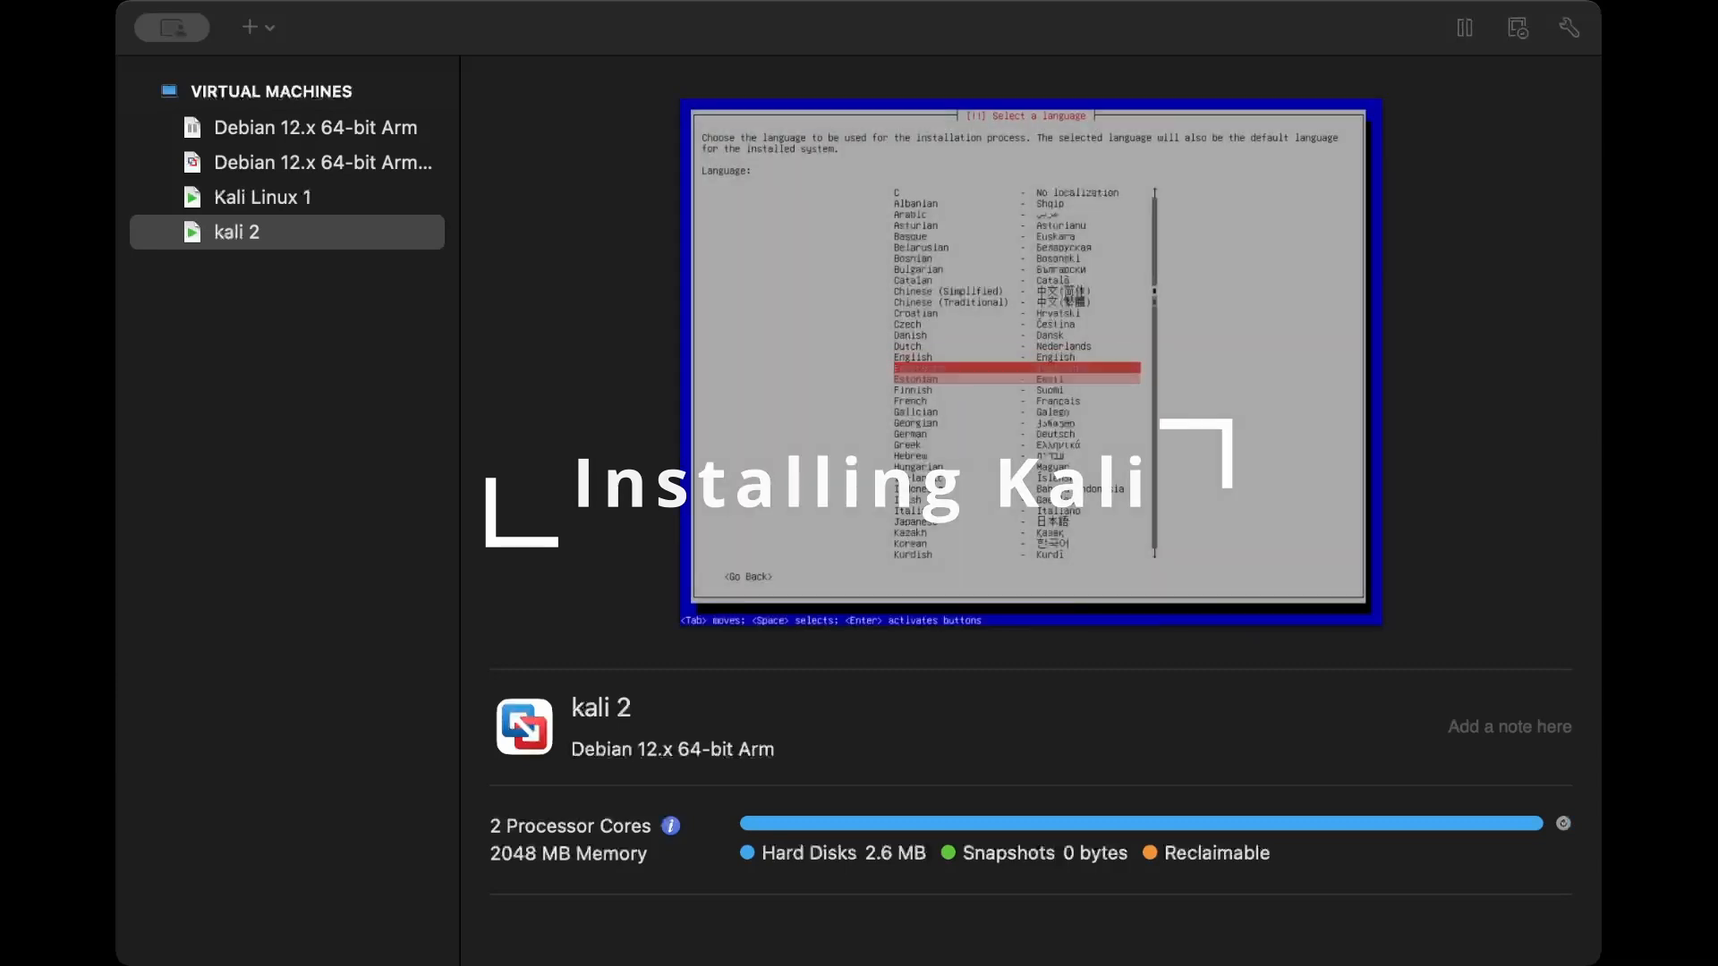
key(Up)
key(Down)
key(Up)
key(Up)
key(Return)
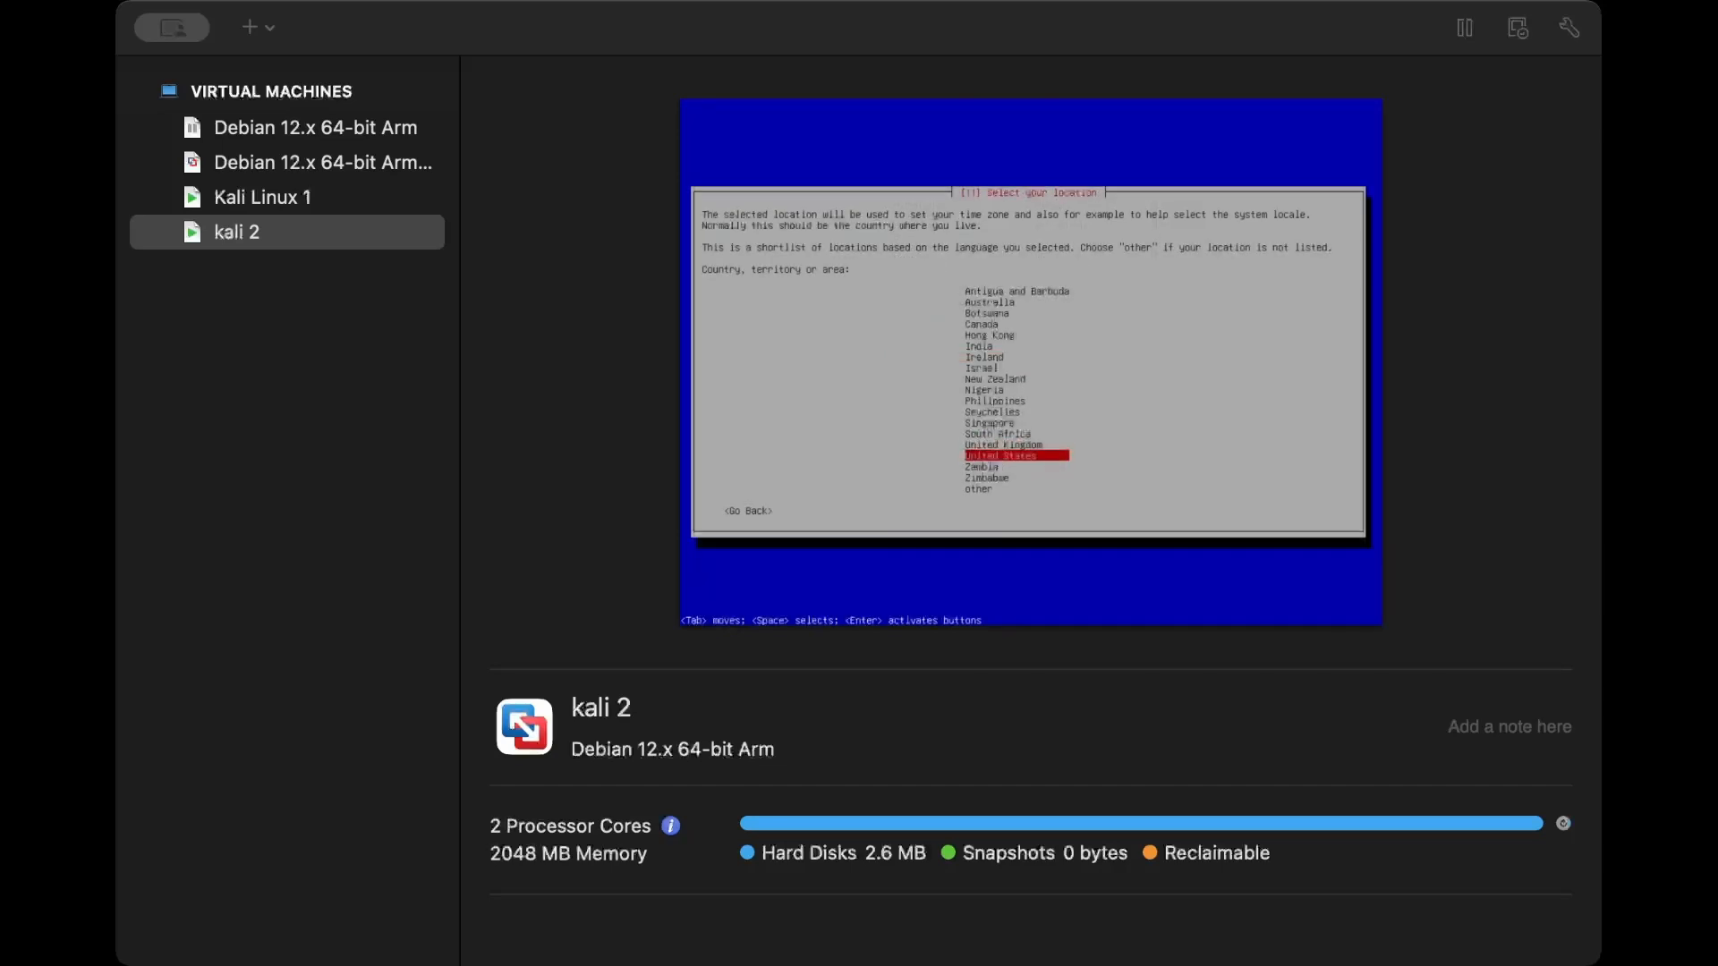
- Set the location to United States and the keymap to American English
key(Return)
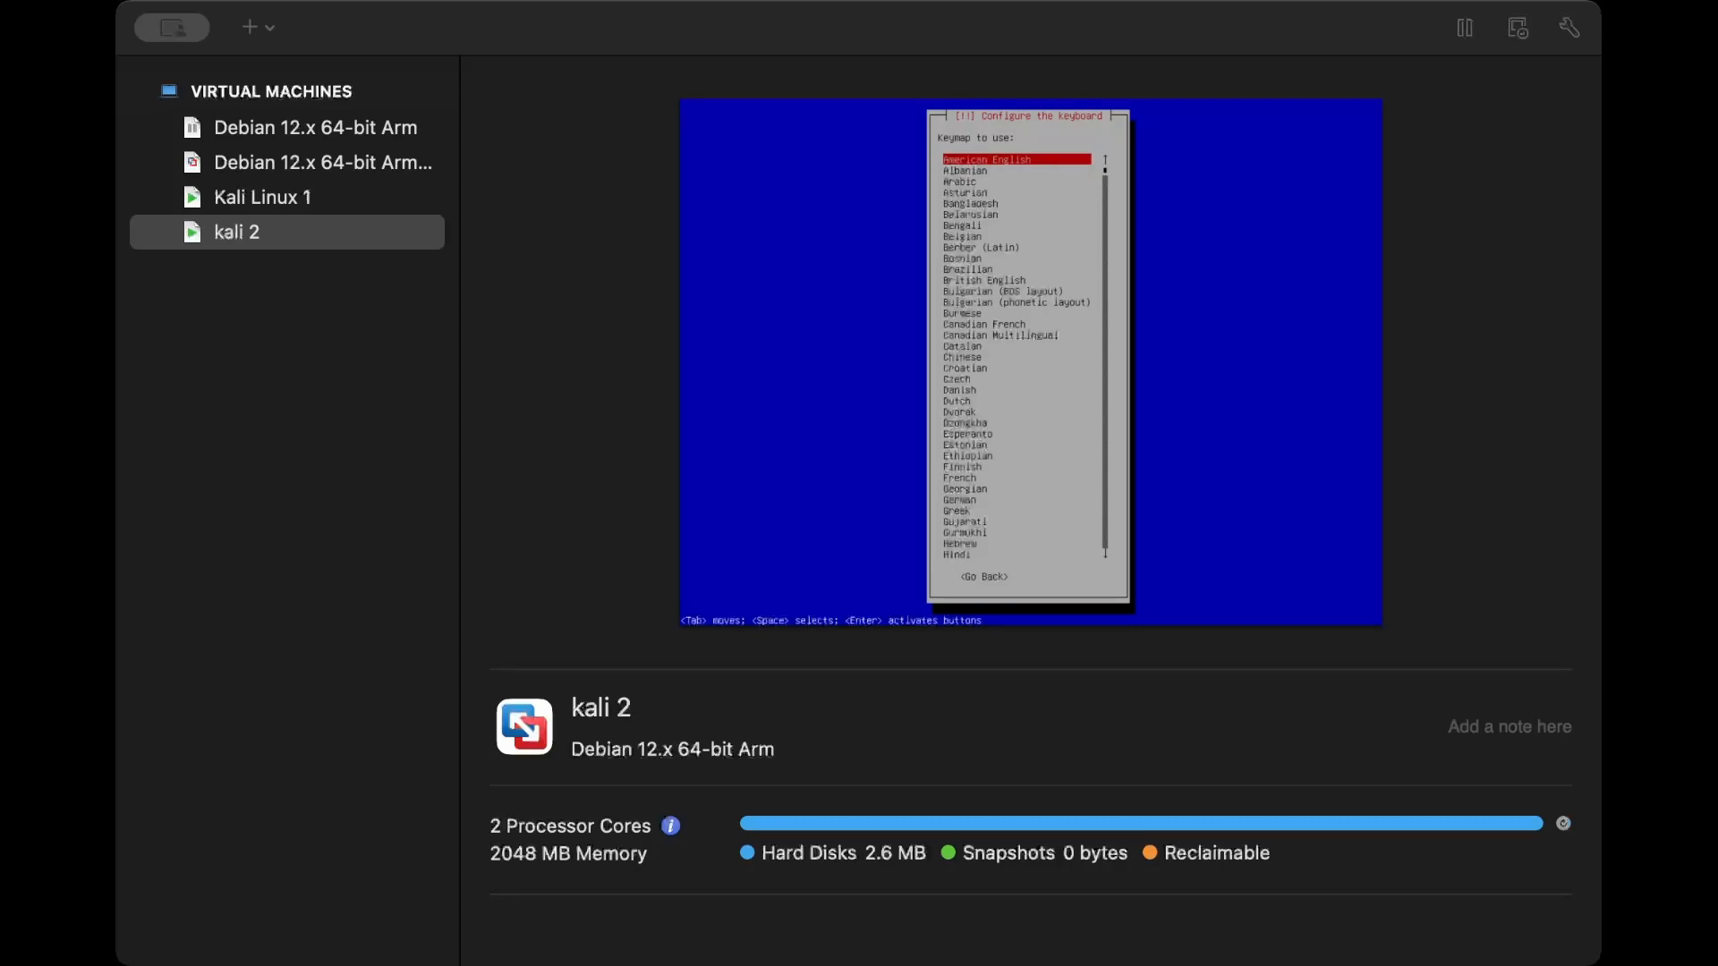
key(Return)
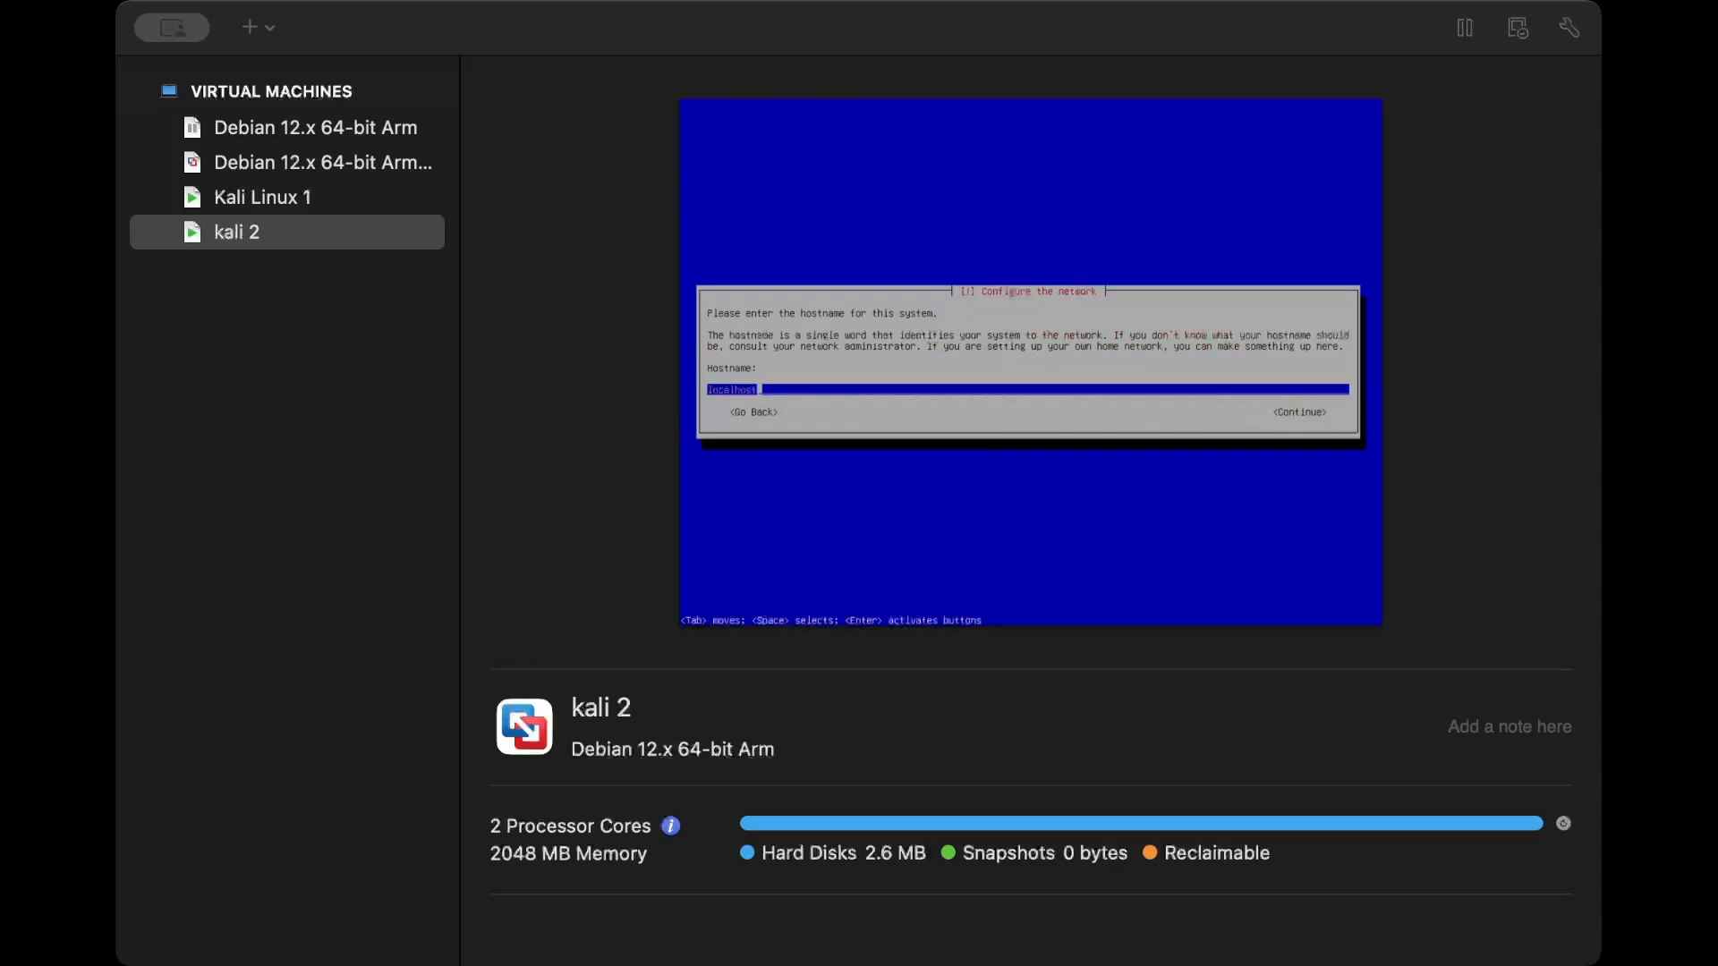
- Replace the suggested hostname with kali and continue the network configuration
key(BackSpace)
key(BackSpace)
key(BackSpace)
key(BackSpace)
key(BackSpace)
key(BackSpace)
key(BackSpace)
key(BackSpace)
key(BackSpace)
text(kali)
key(Return)
- Set the system's domain name to localhost
key(BackSpace)
key(BackSpace)
key(BackSpace)
key(BackSpace)
key(BackSpace)
key(BackSpace)
key(BackSpace)
key(BackSpace)
key(BackSpace)
key(BackSpace)
key(BackSpace)
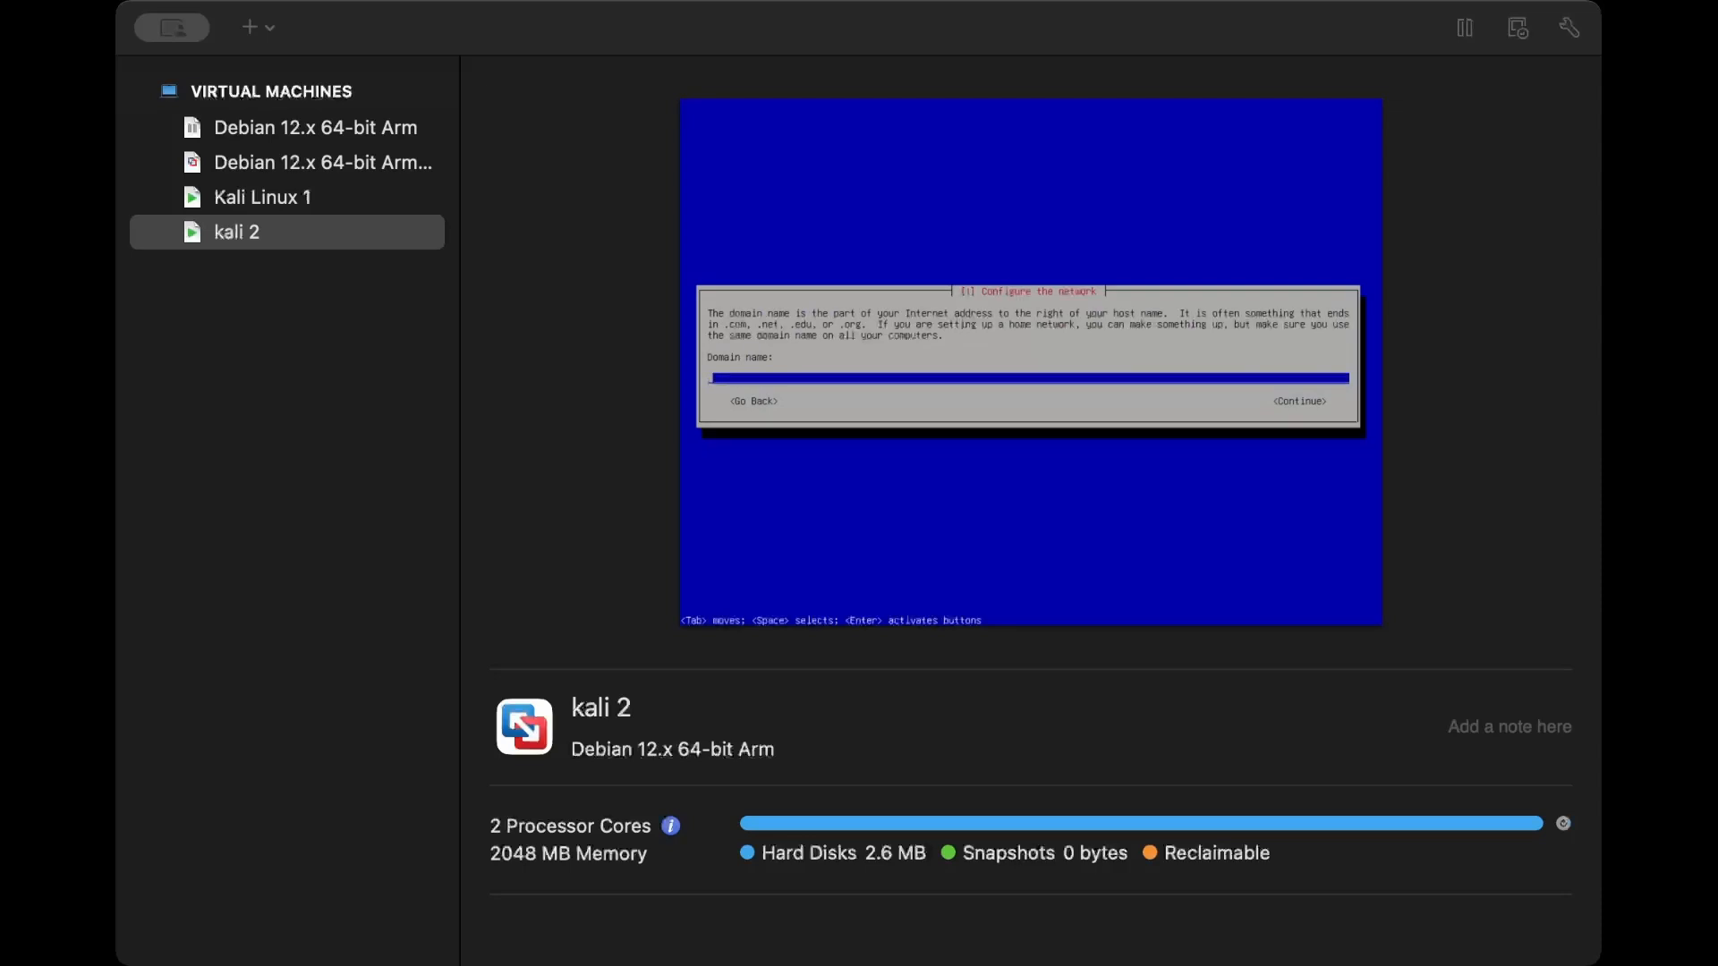
text(localhost)
key(Return)
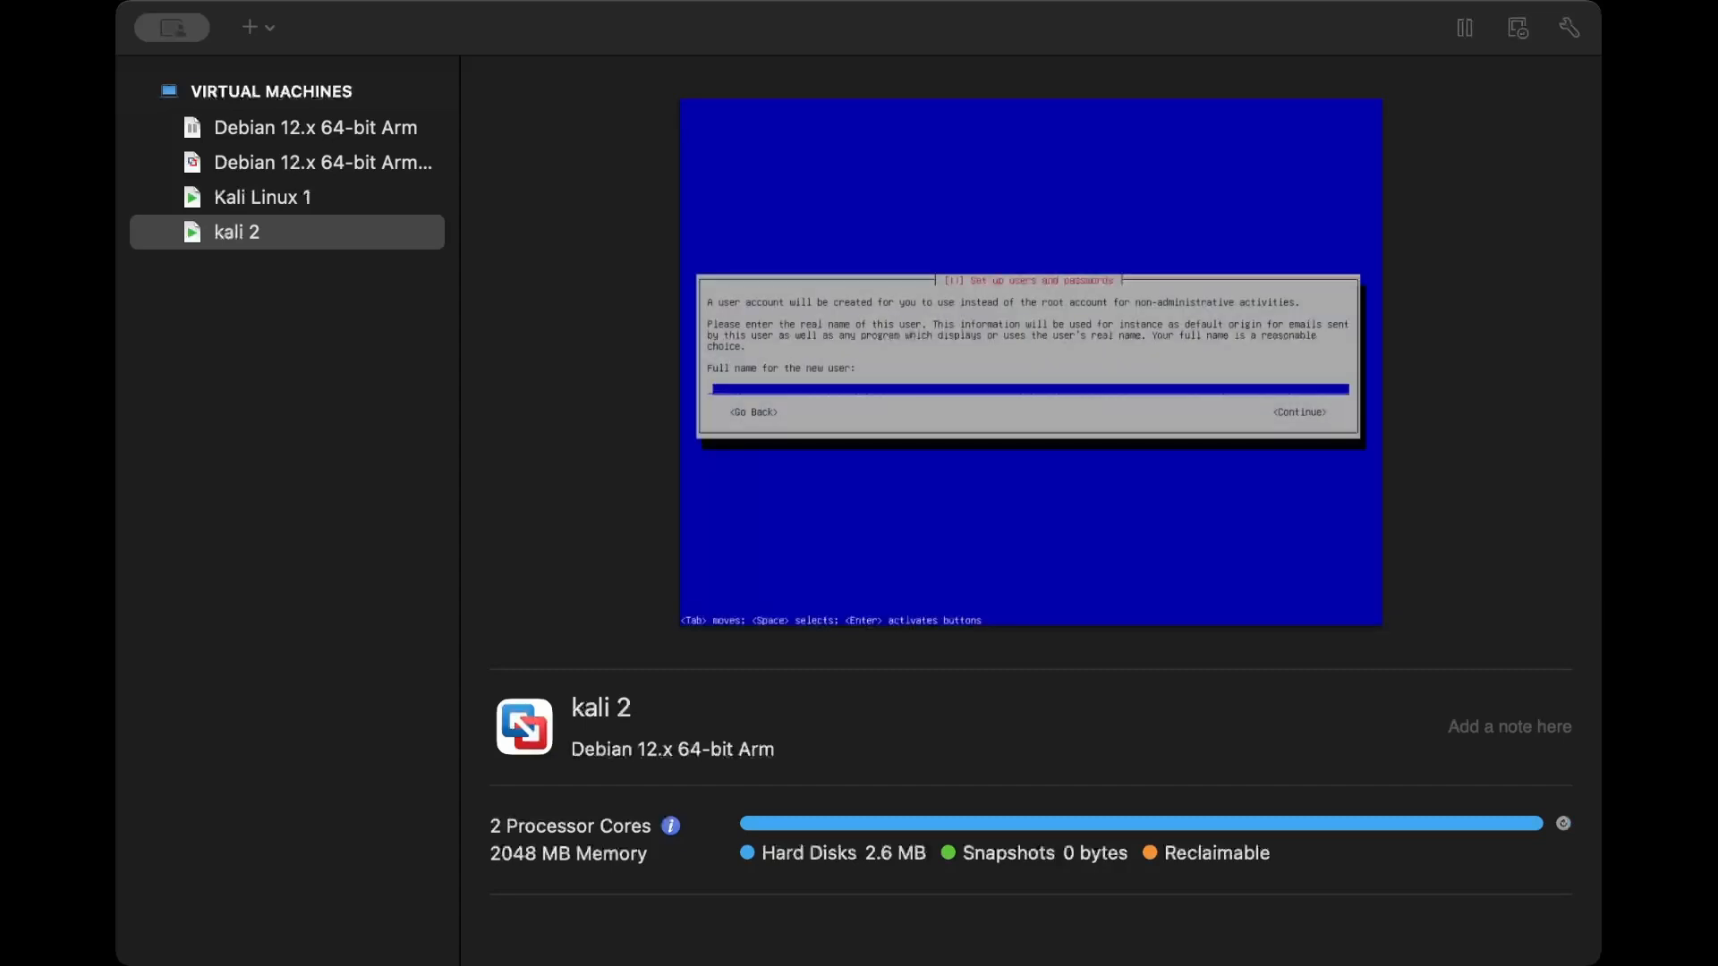
- Enter the new user's full name and accept the suggested username for the account
text(themidnighthacker)
key(Return)
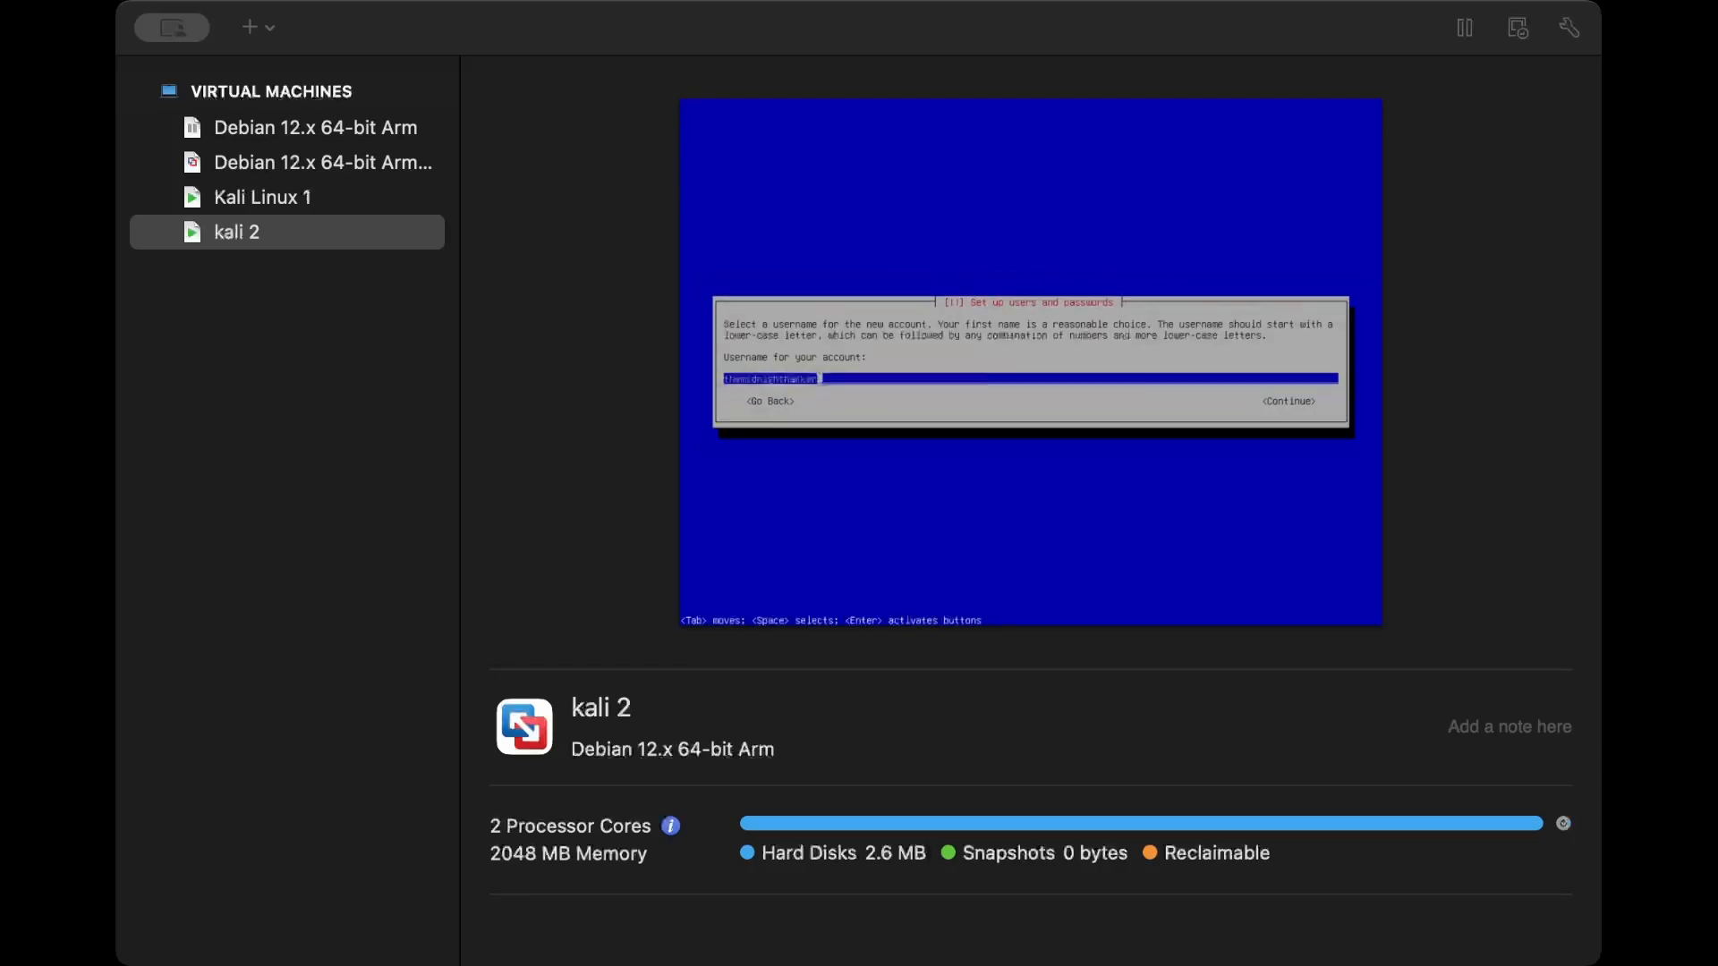
key(Return)
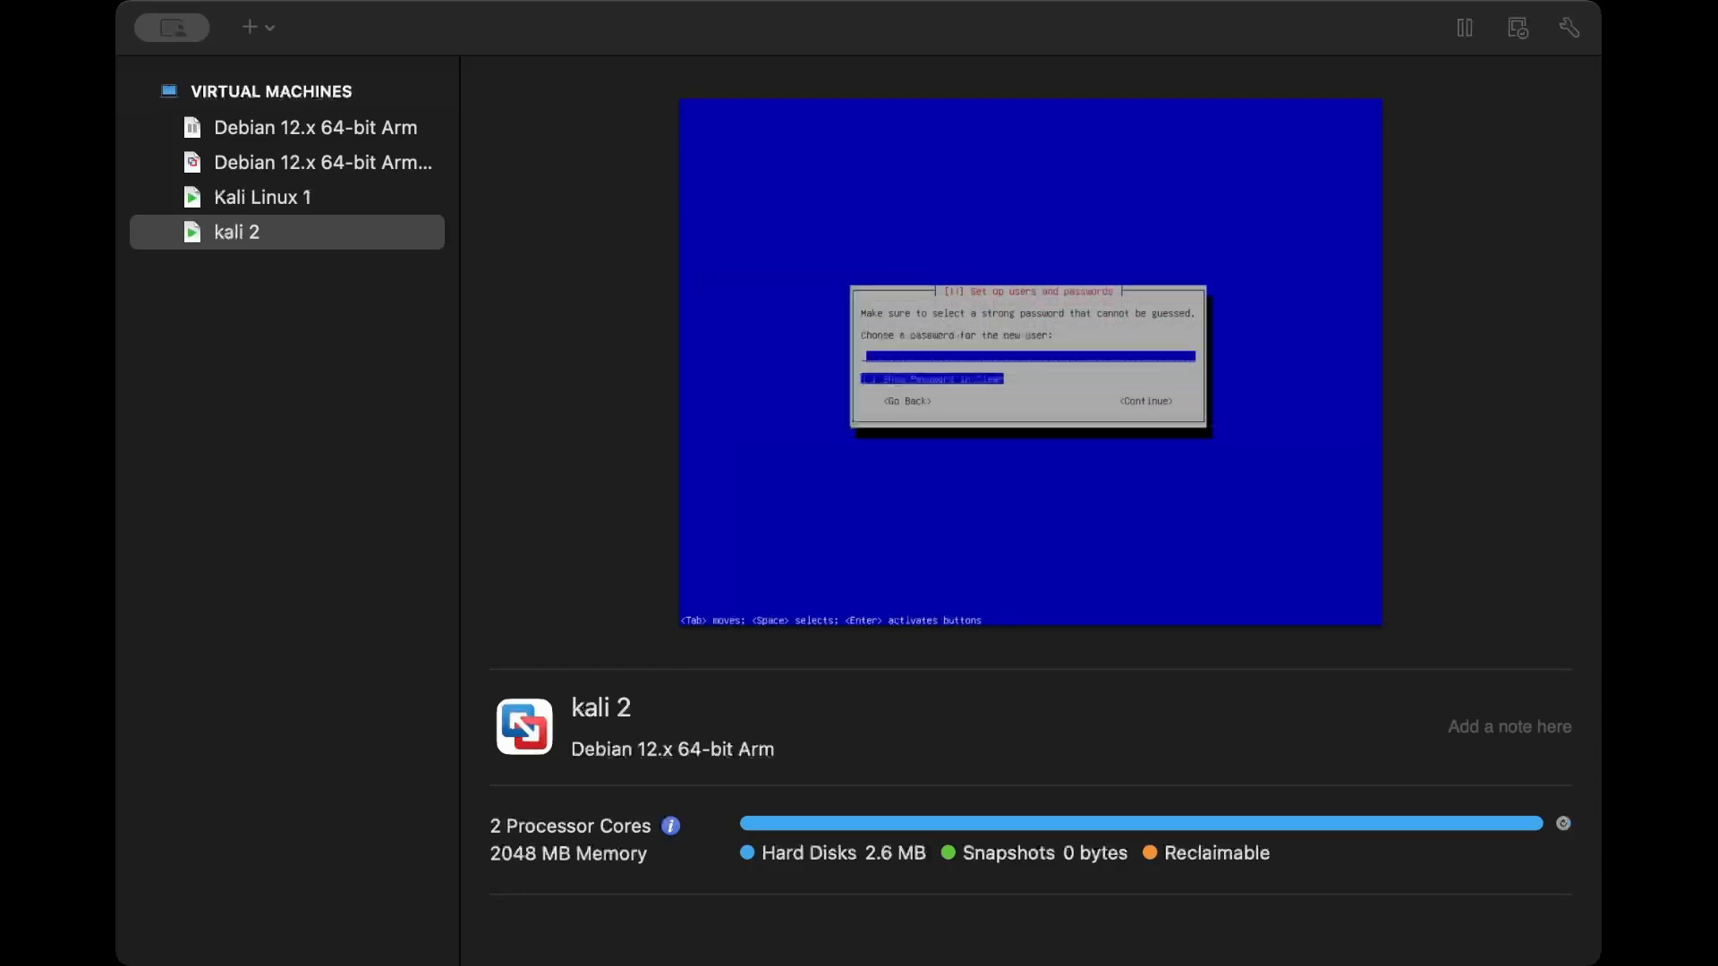
- Enter the new user's account password and repeat it for verification
text(****)
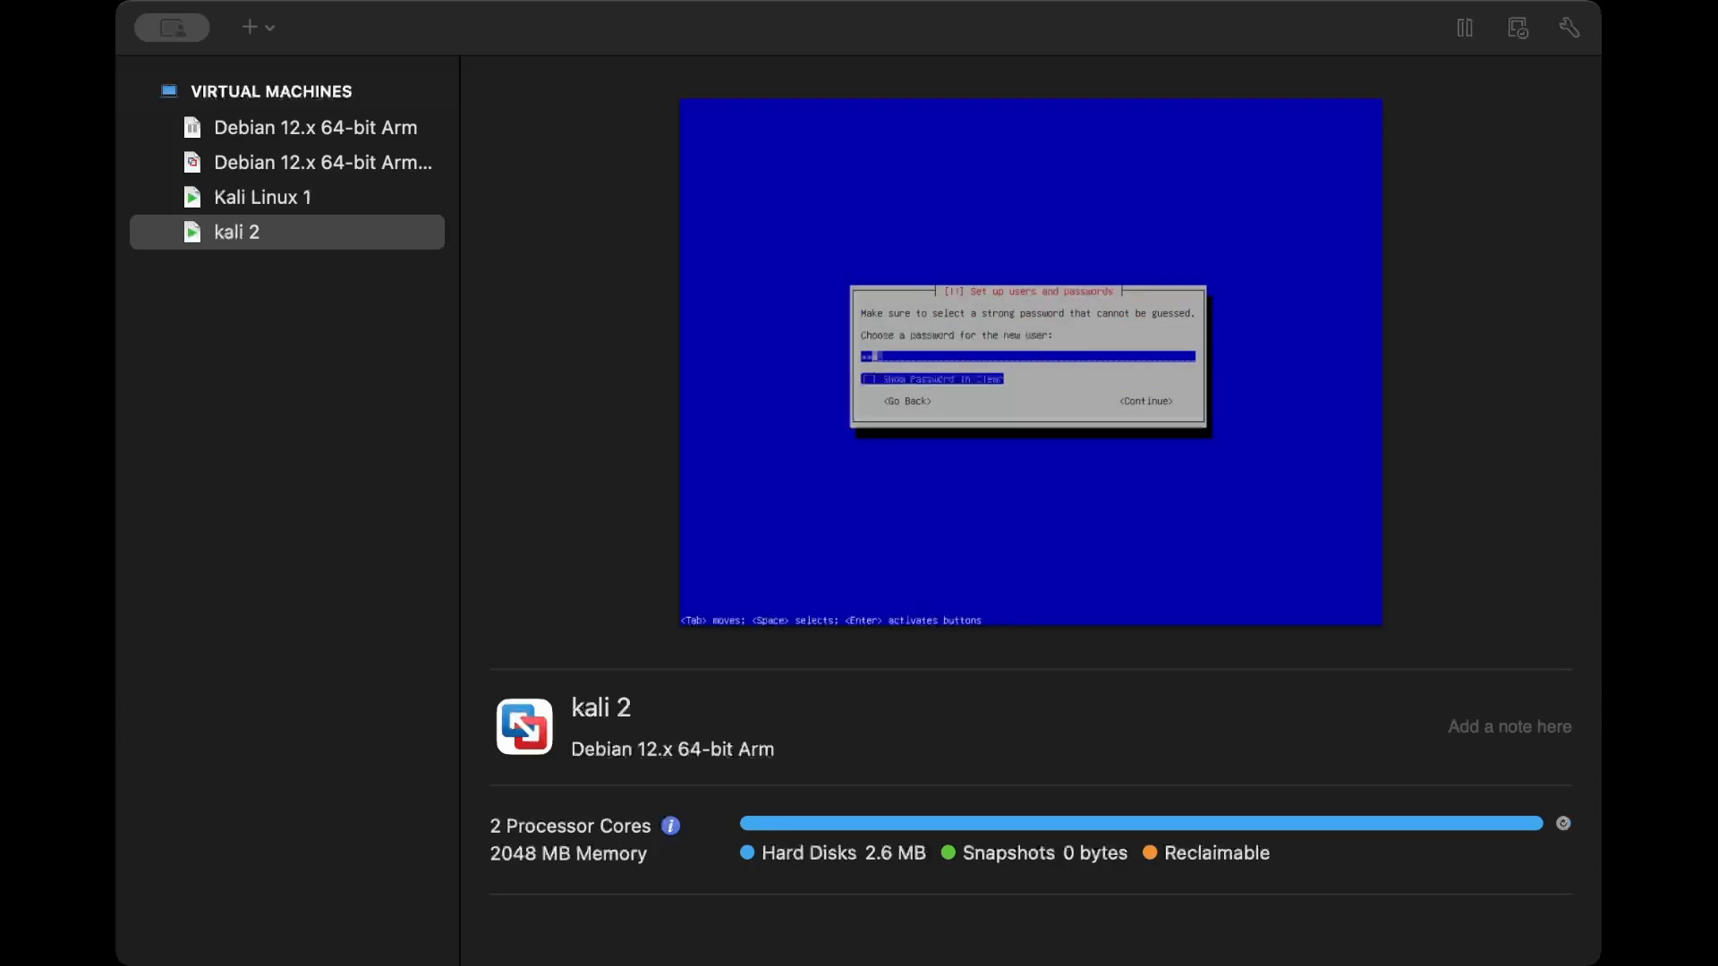
key(Return)
text(****)
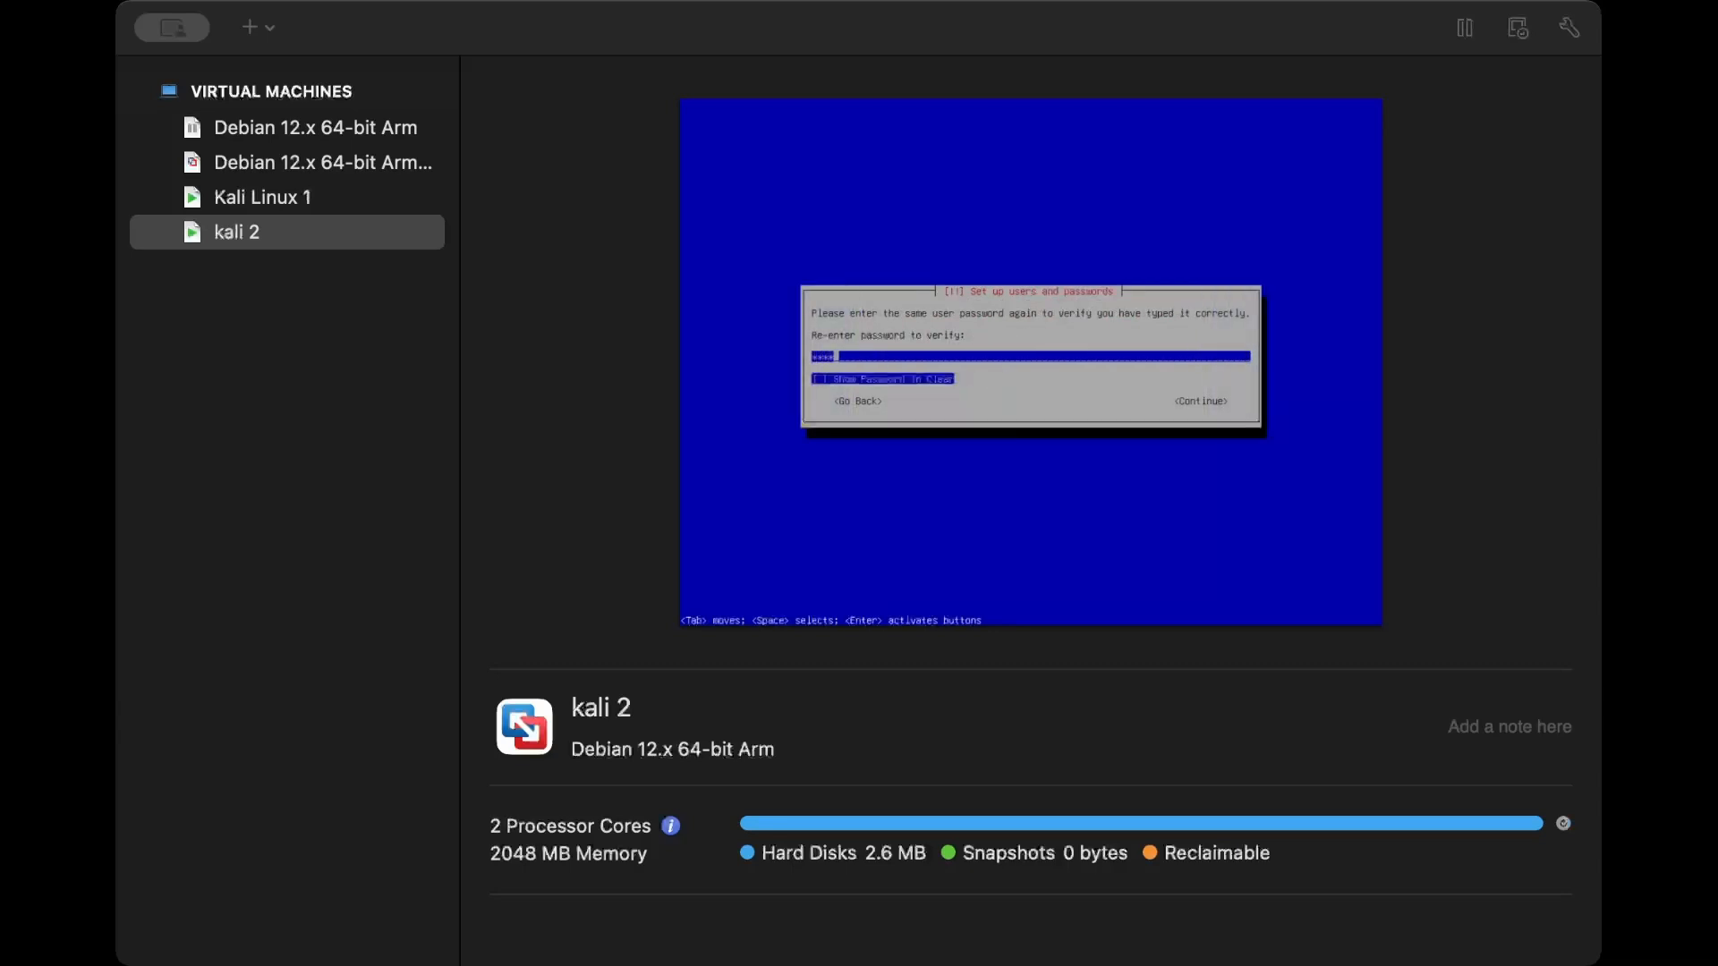
key(Return)
- Set the clock's time zone to Central
key(Down)
key(Up)
key(Down)
key(Down)
key(Down)
key(Up)
key(Up)
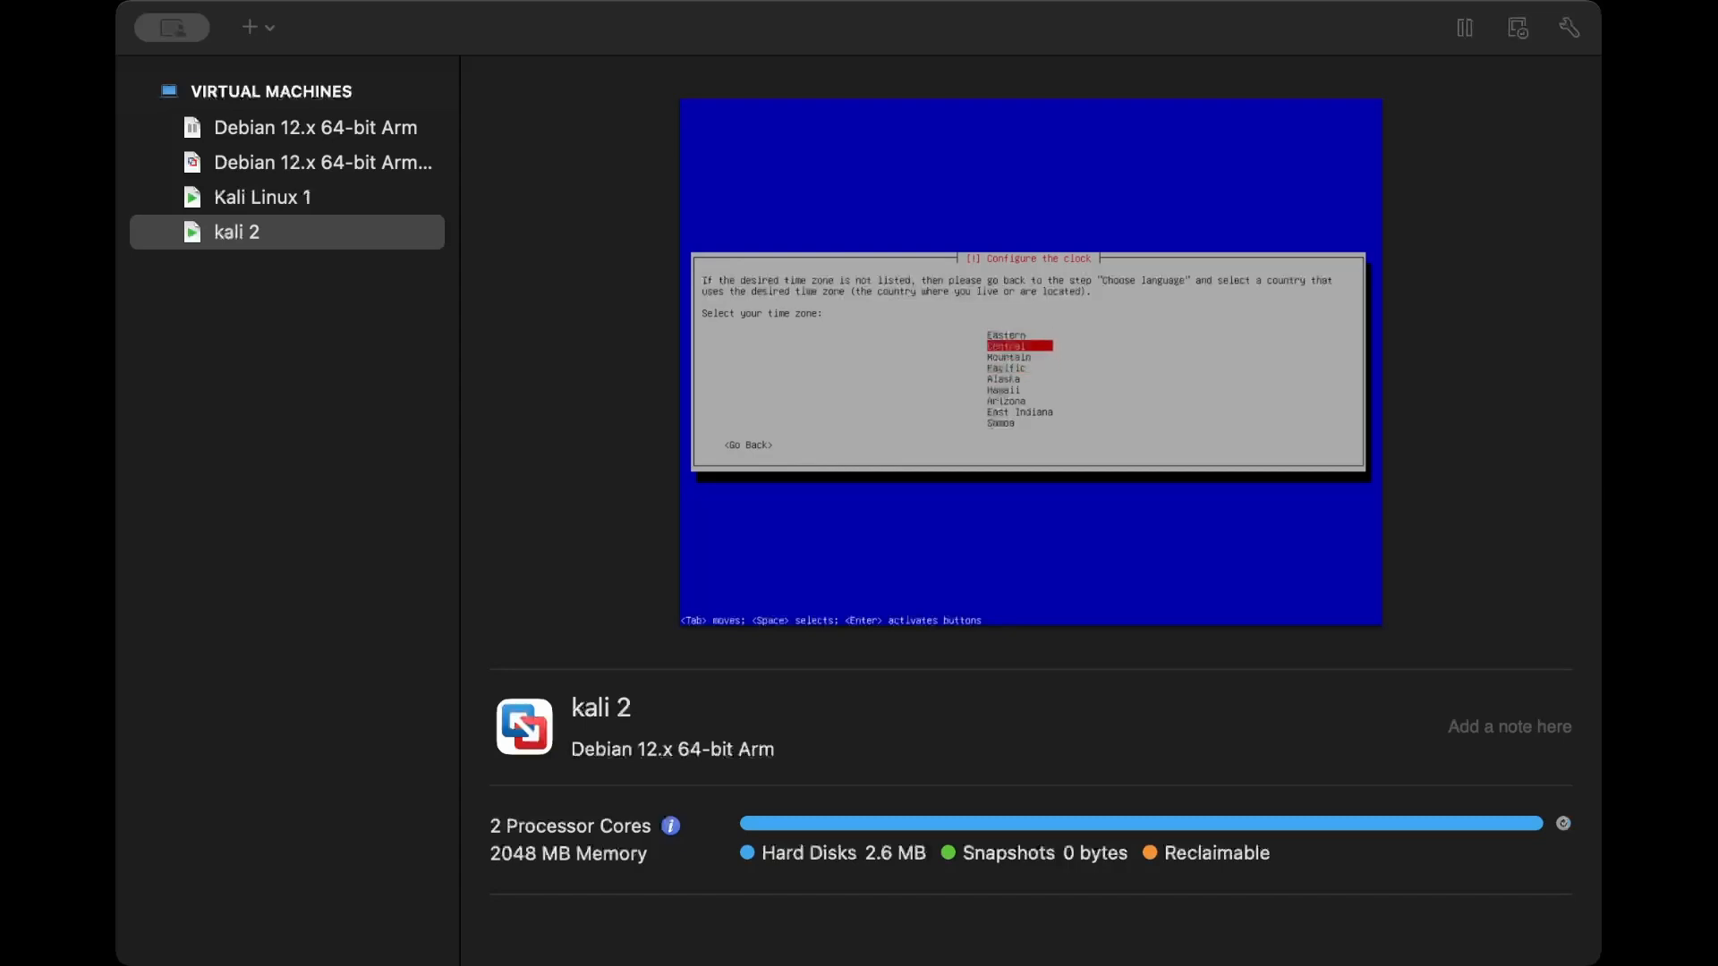
key(Return)
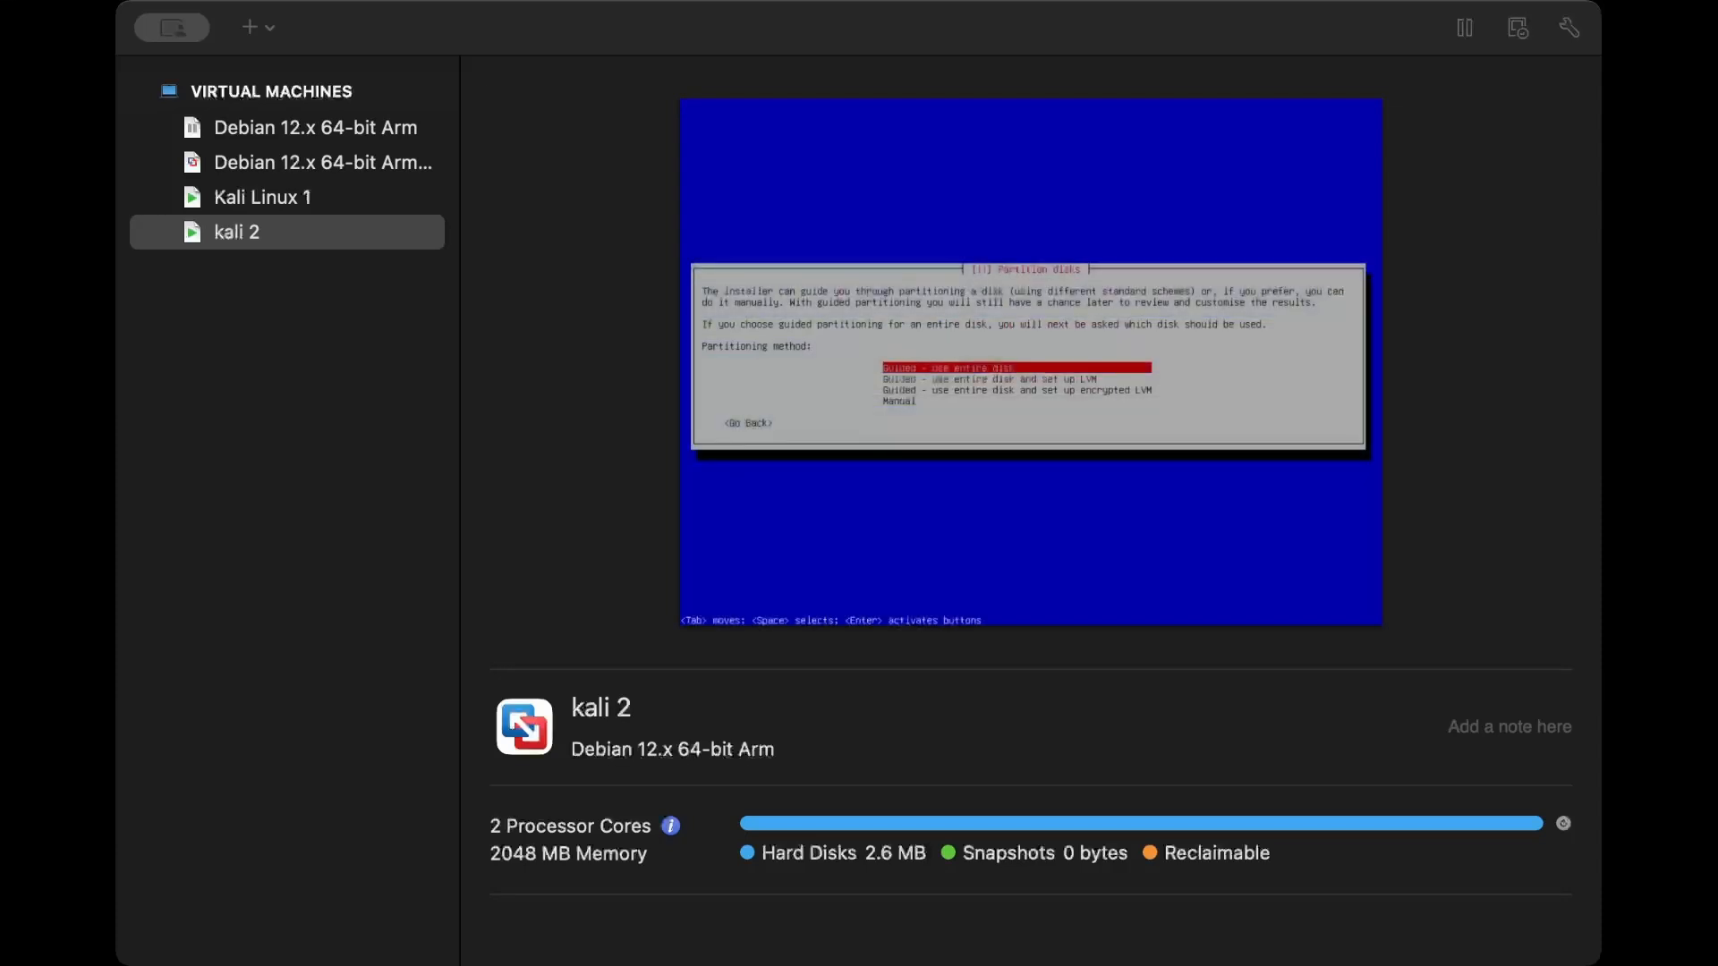
- Review the available disk partitioning methods, from the guided entire-disk options to manual
key(Down)
key(Down)
key(Down)
key(Up)
key(Up)
key(Up)
key(Down)
key(Down)
key(Down)
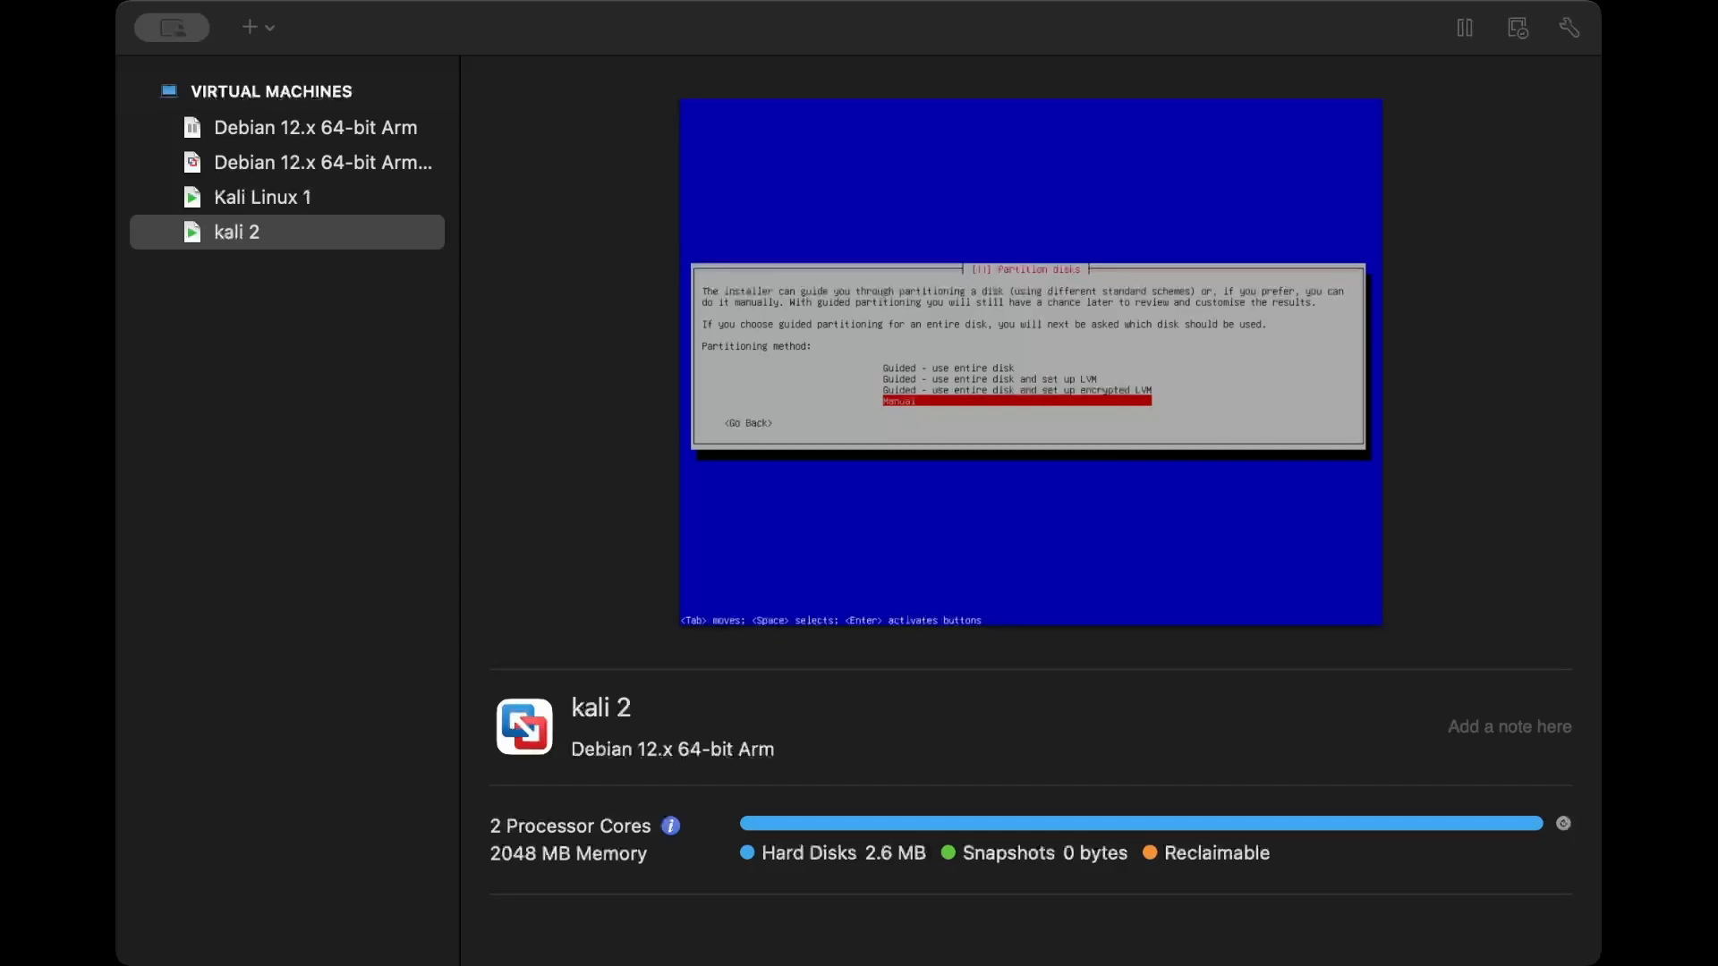
key(Up)
key(Up)
key(Up)
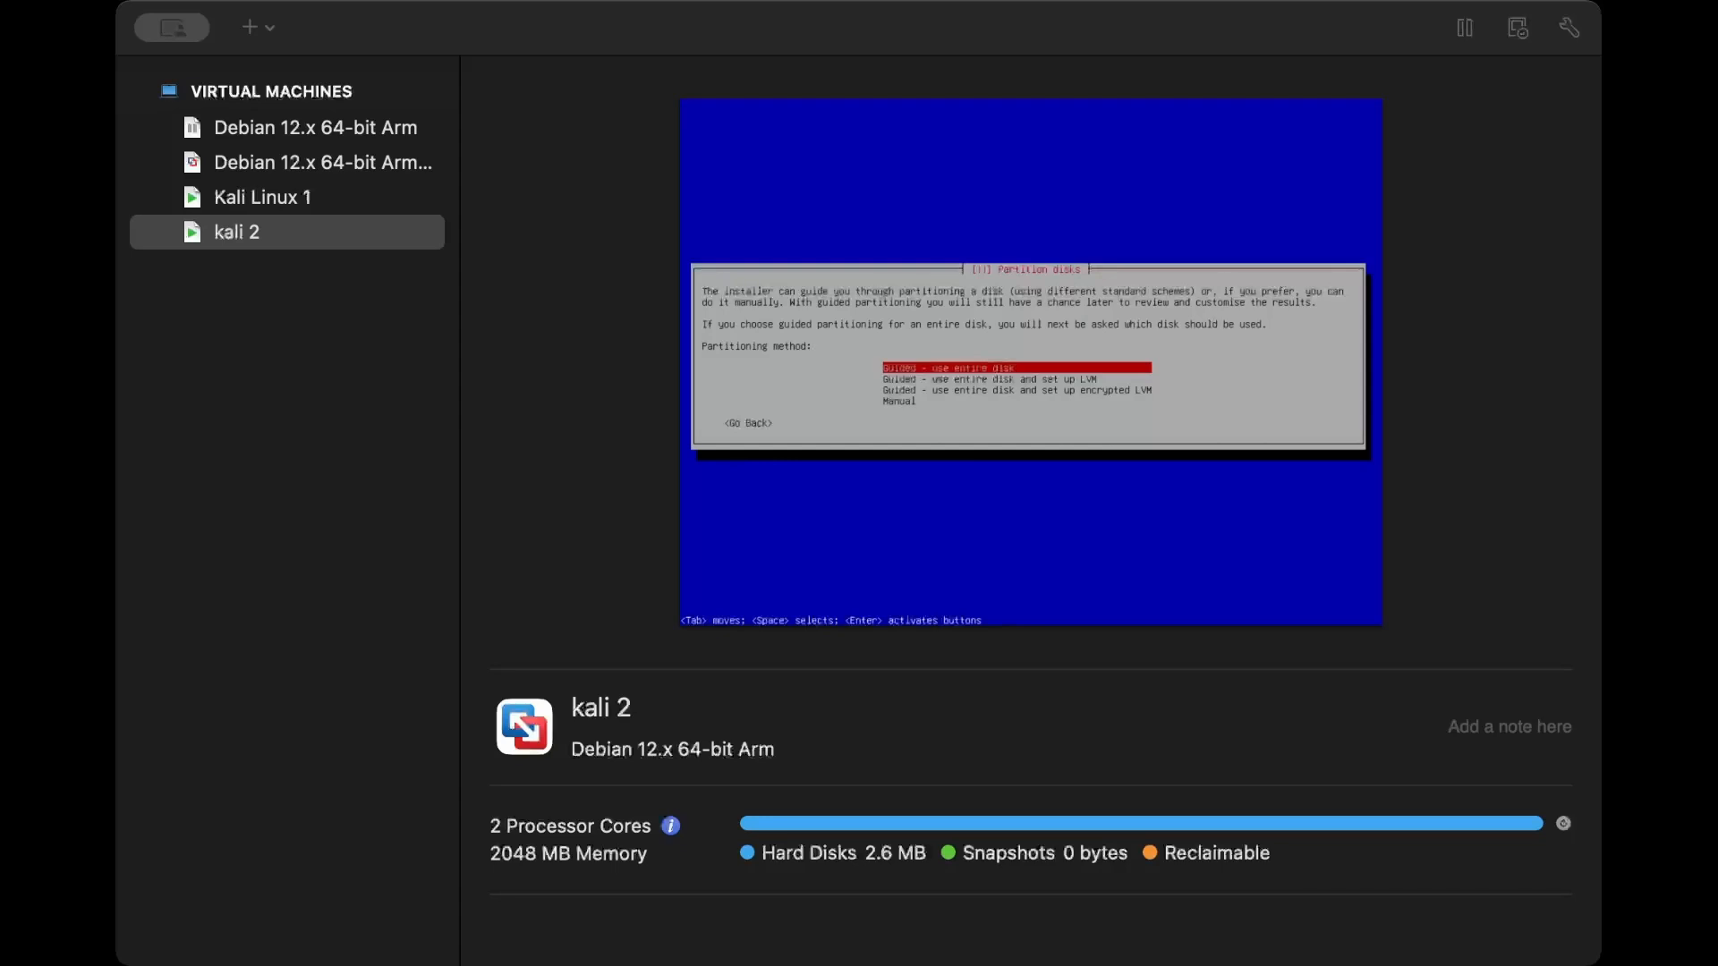
- Choose Manual as the partitioning method
key(Down)
key(Down)
key(Down)
key(Return)
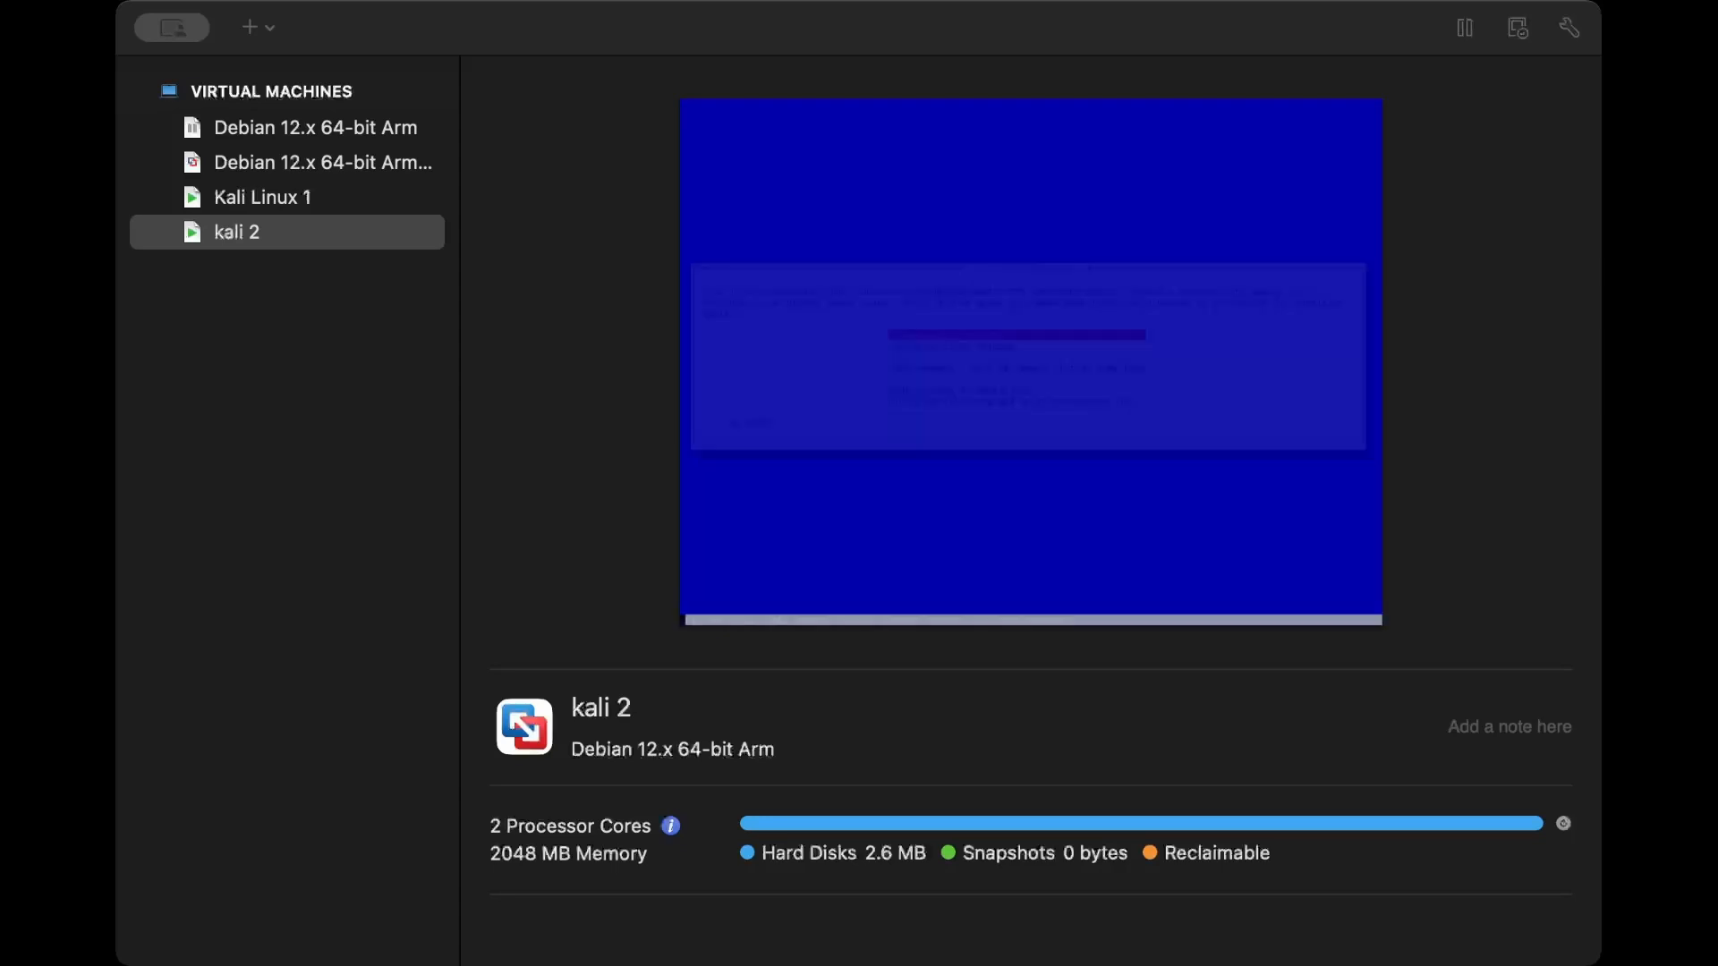
key(Down)
key(Down)
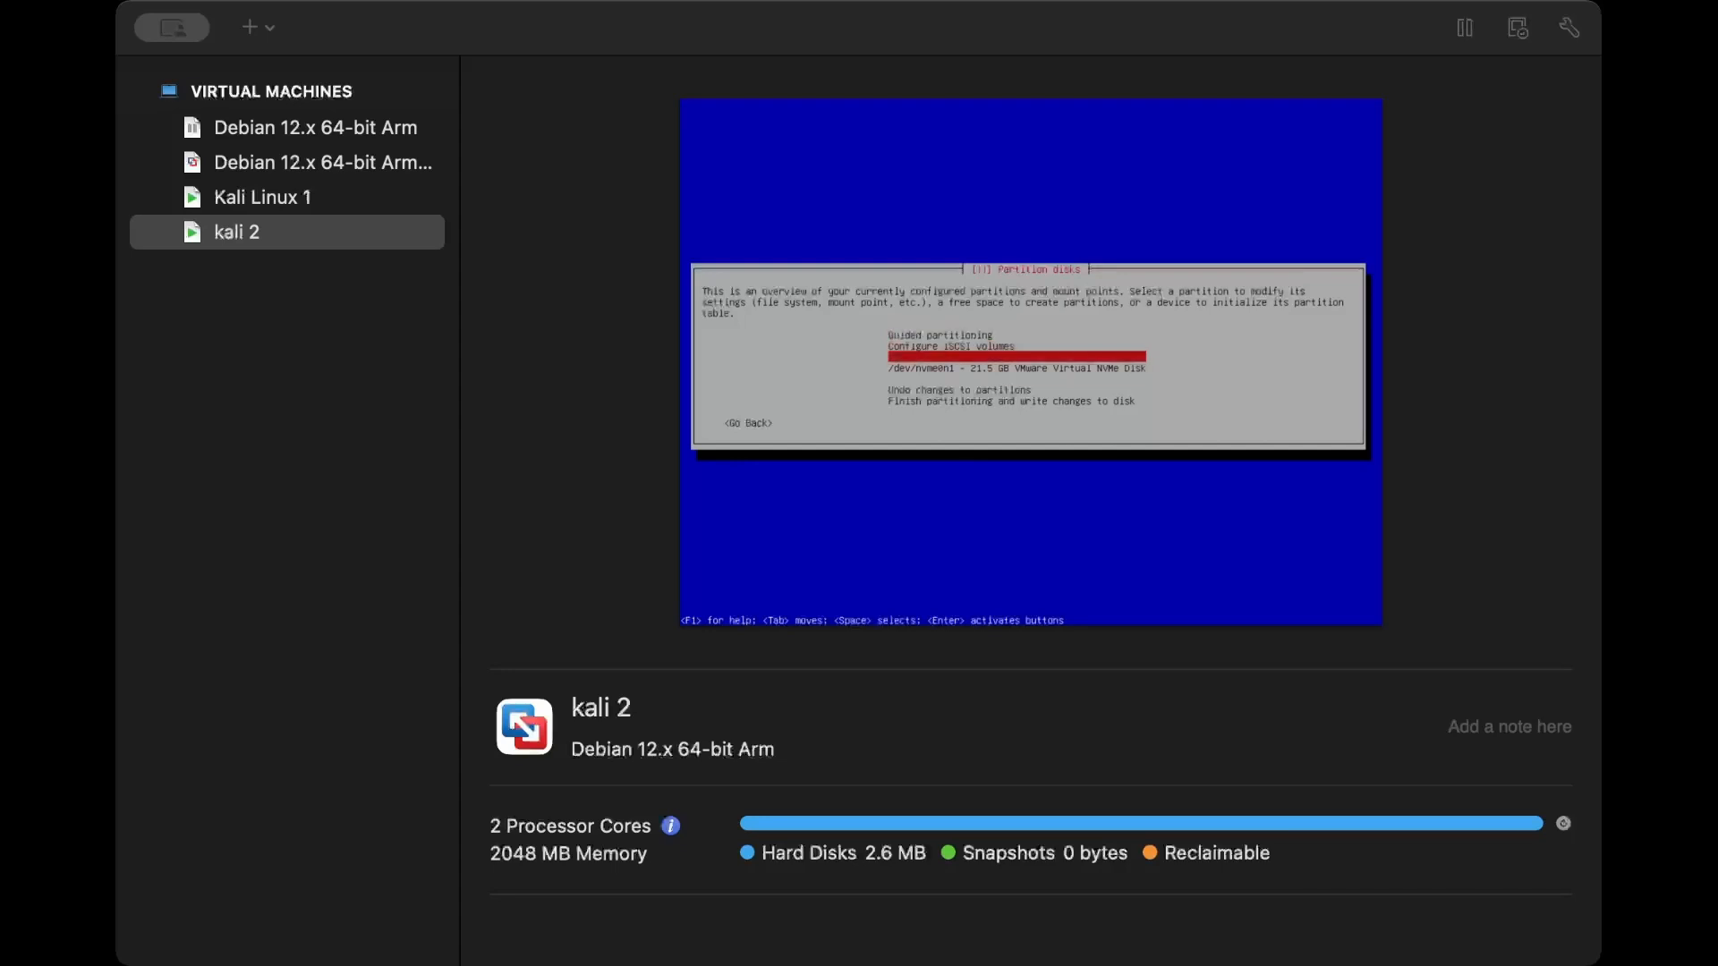
key(Return)
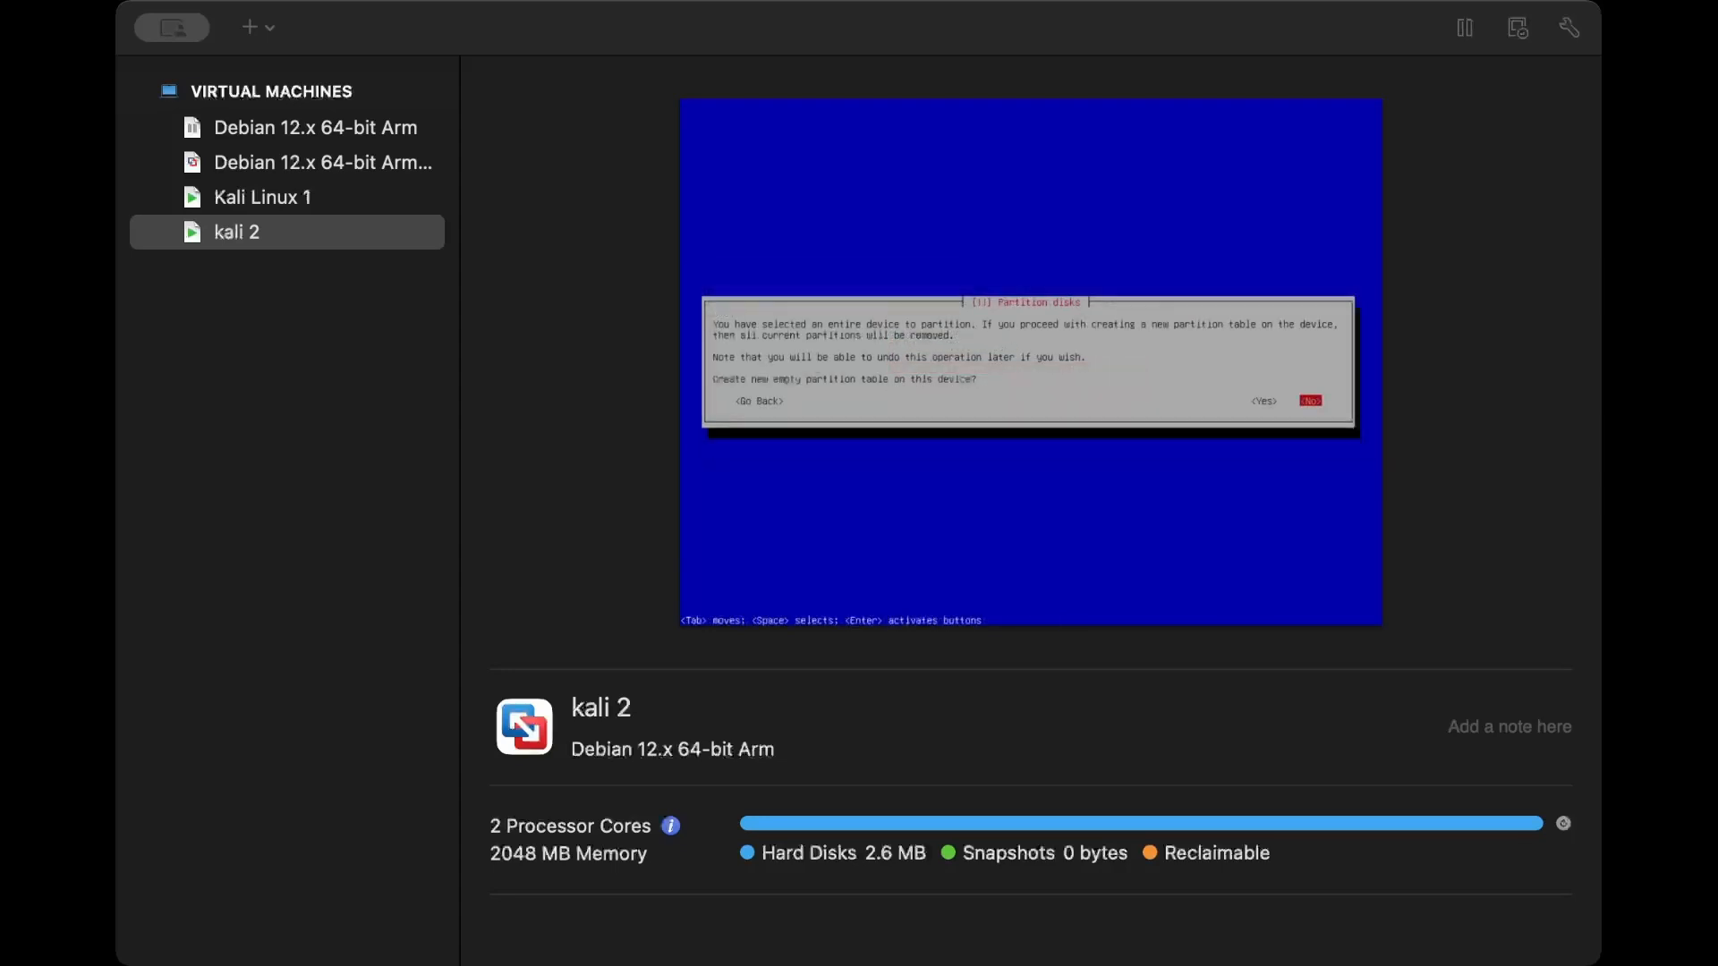
key(Return)
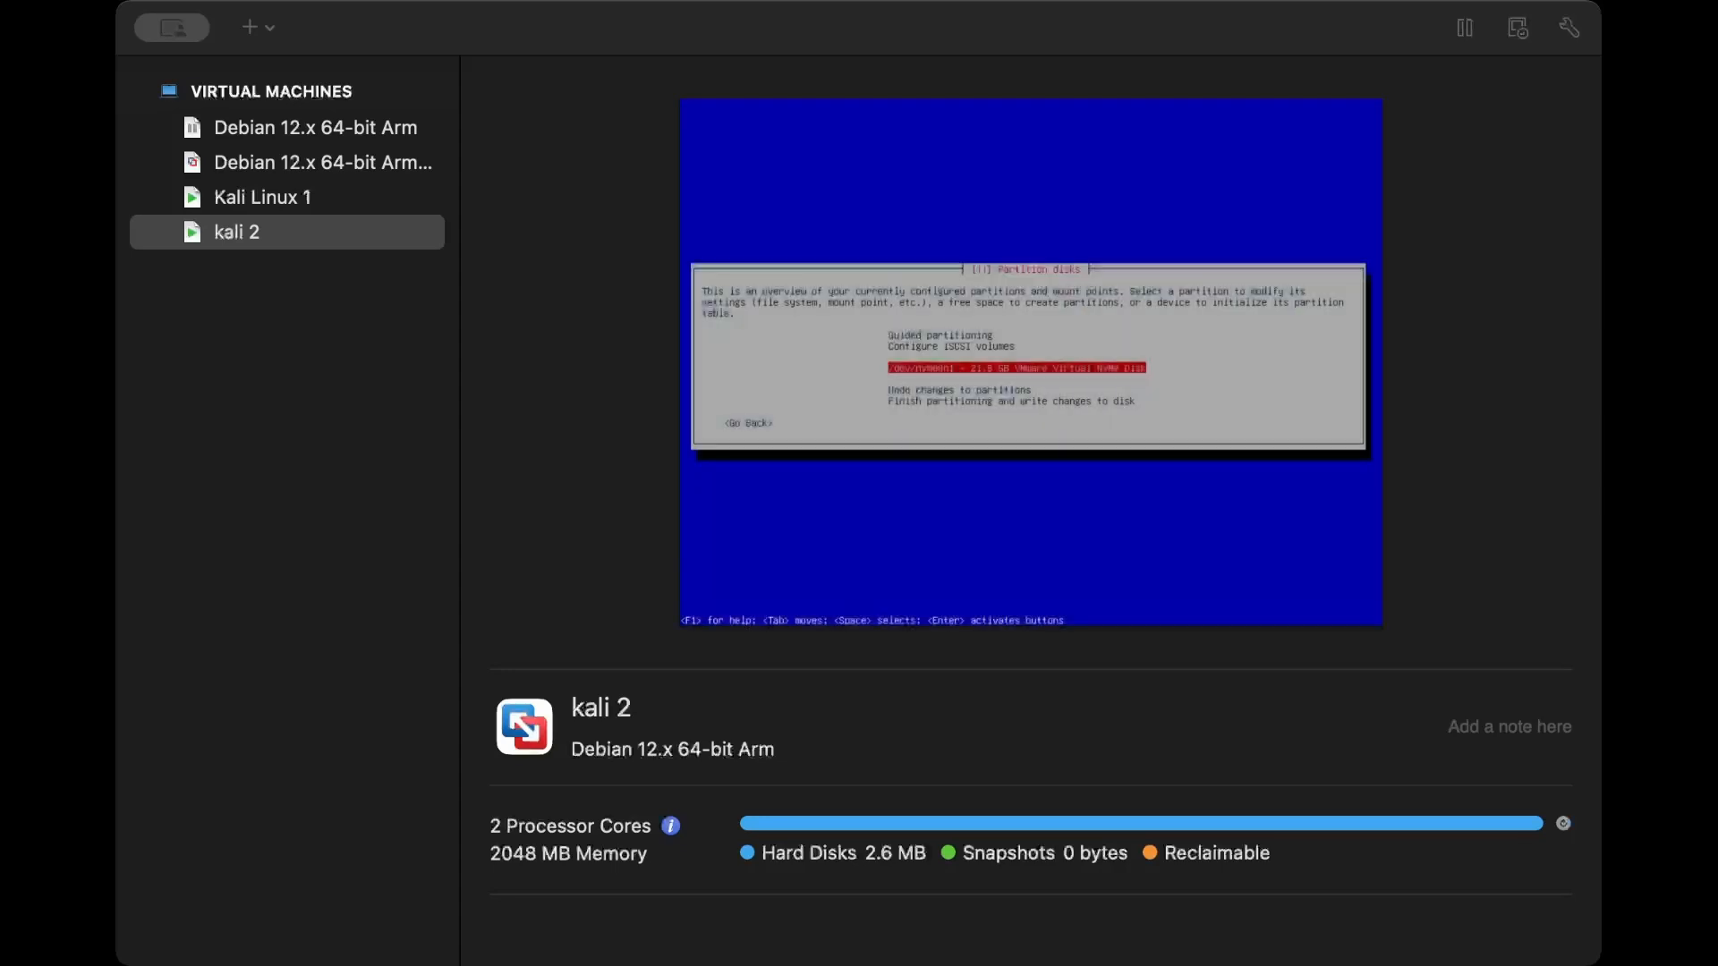
- Start guided partitioning with the entire disk and select the 21.5 GB VMware Virtual NVMe disk
key(Down)
key(Down)
key(Down)
key(Up)
key(Up)
key(Up)
key(Up)
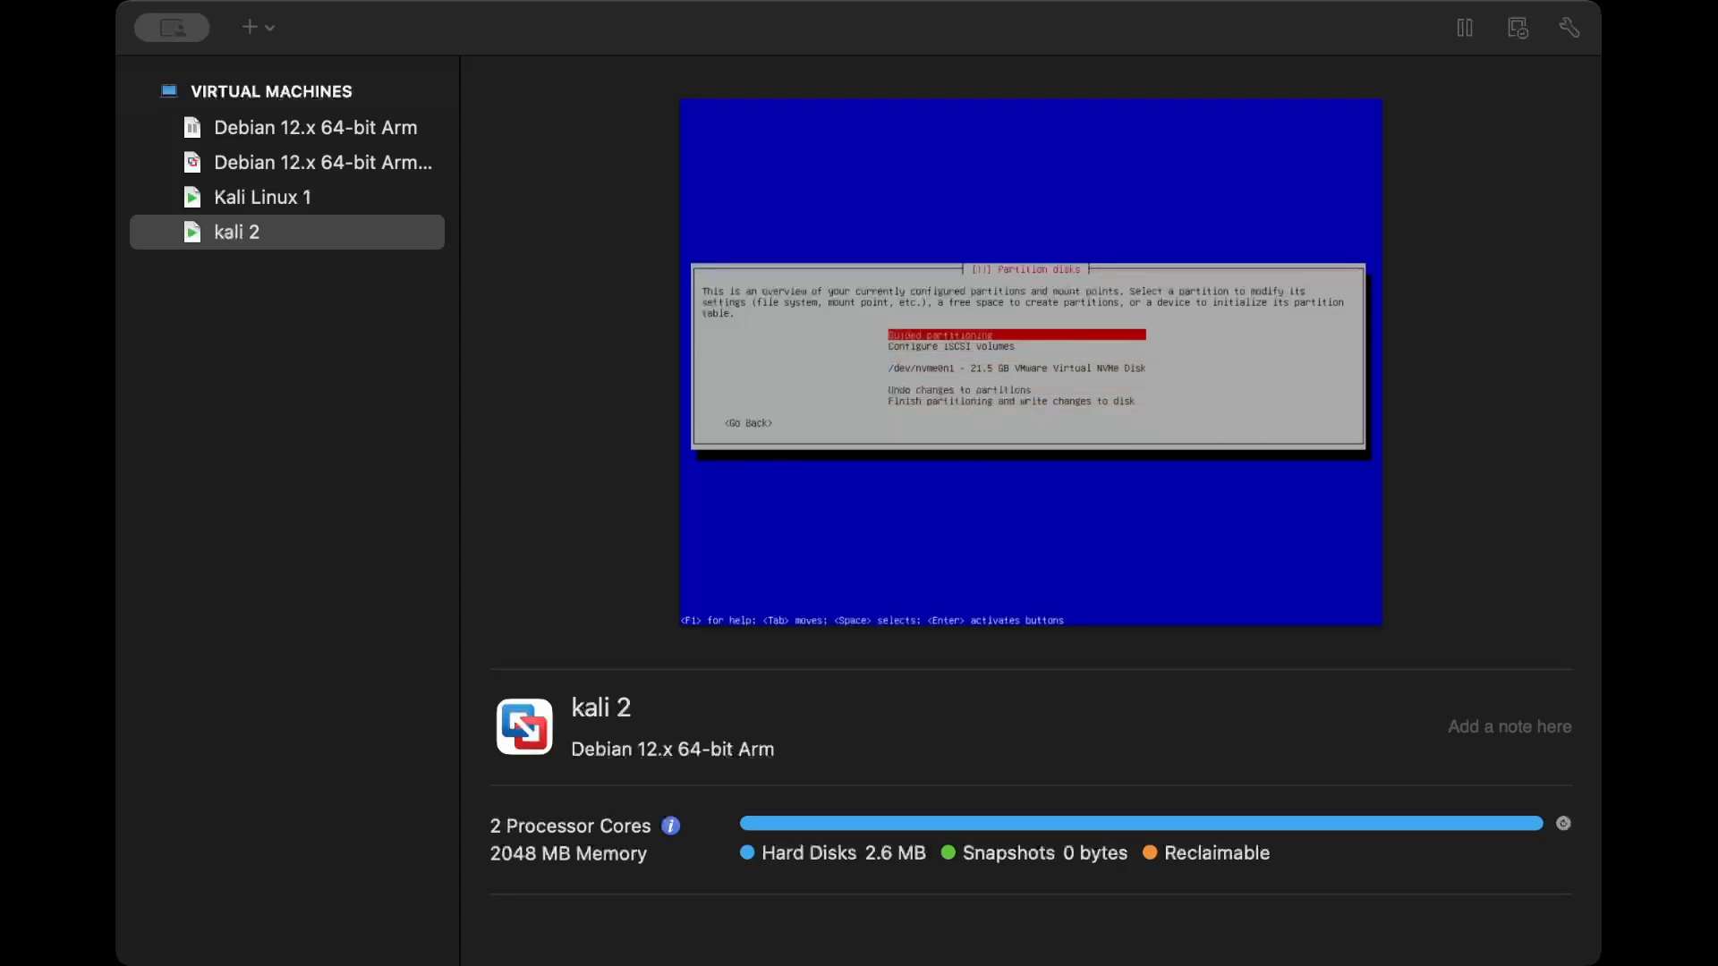
key(Return)
key(Up)
key(Up)
key(Up)
key(Return)
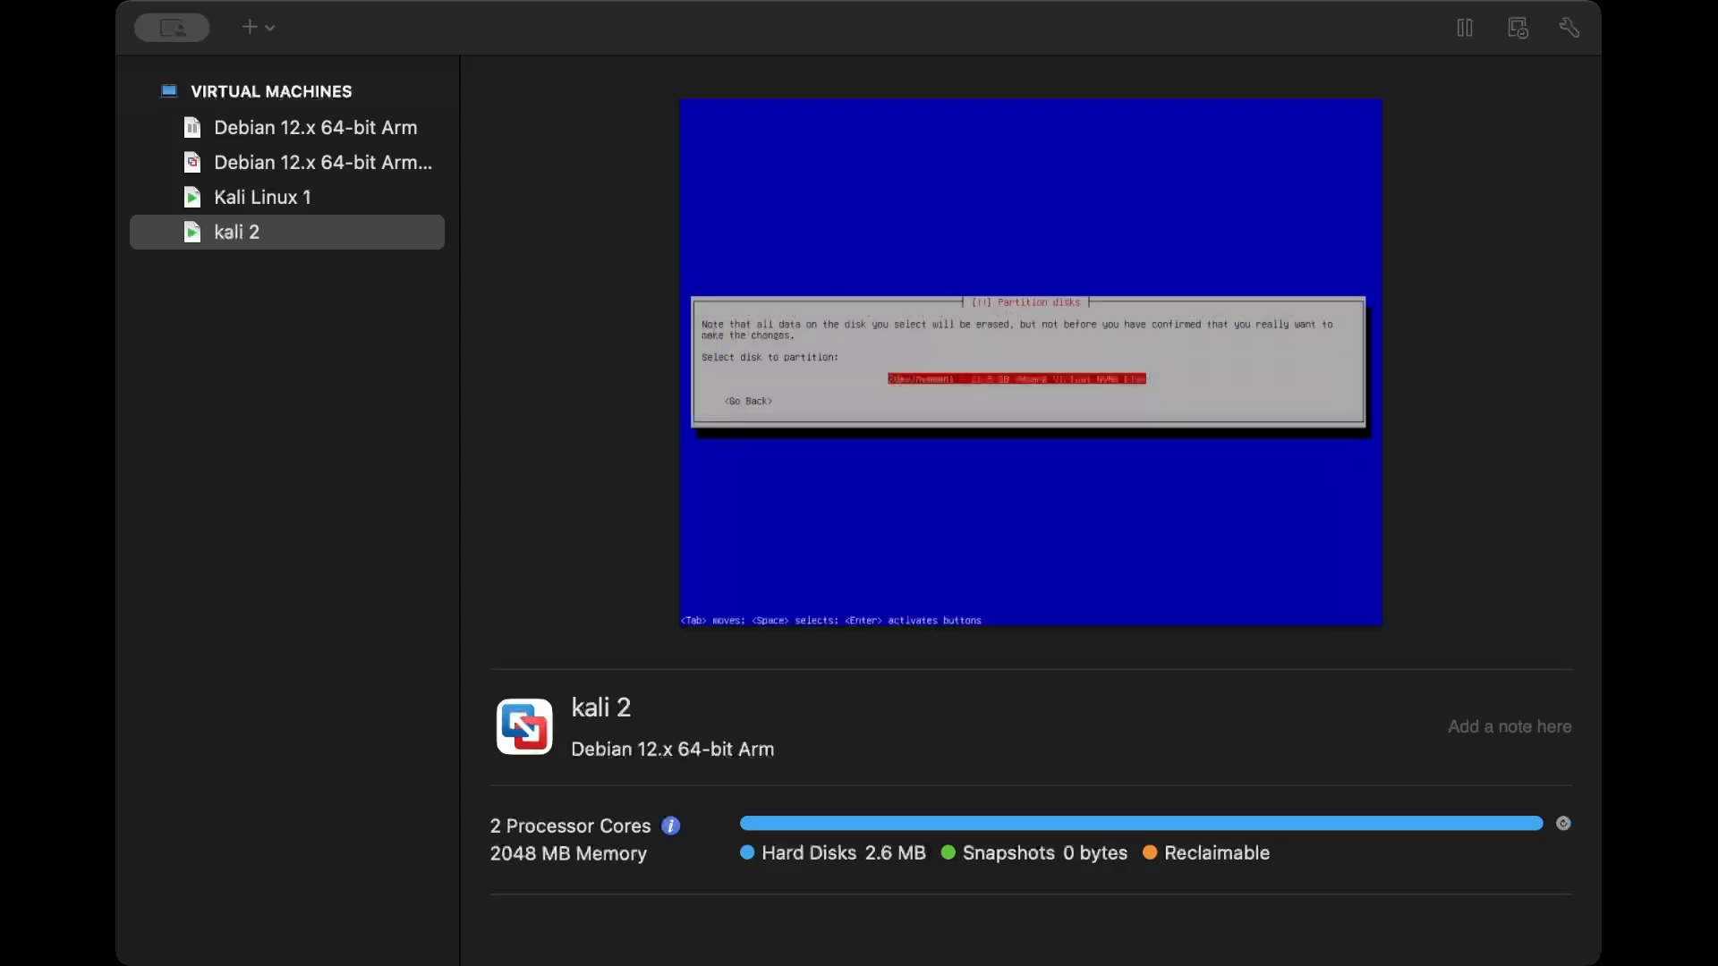
key(Return)
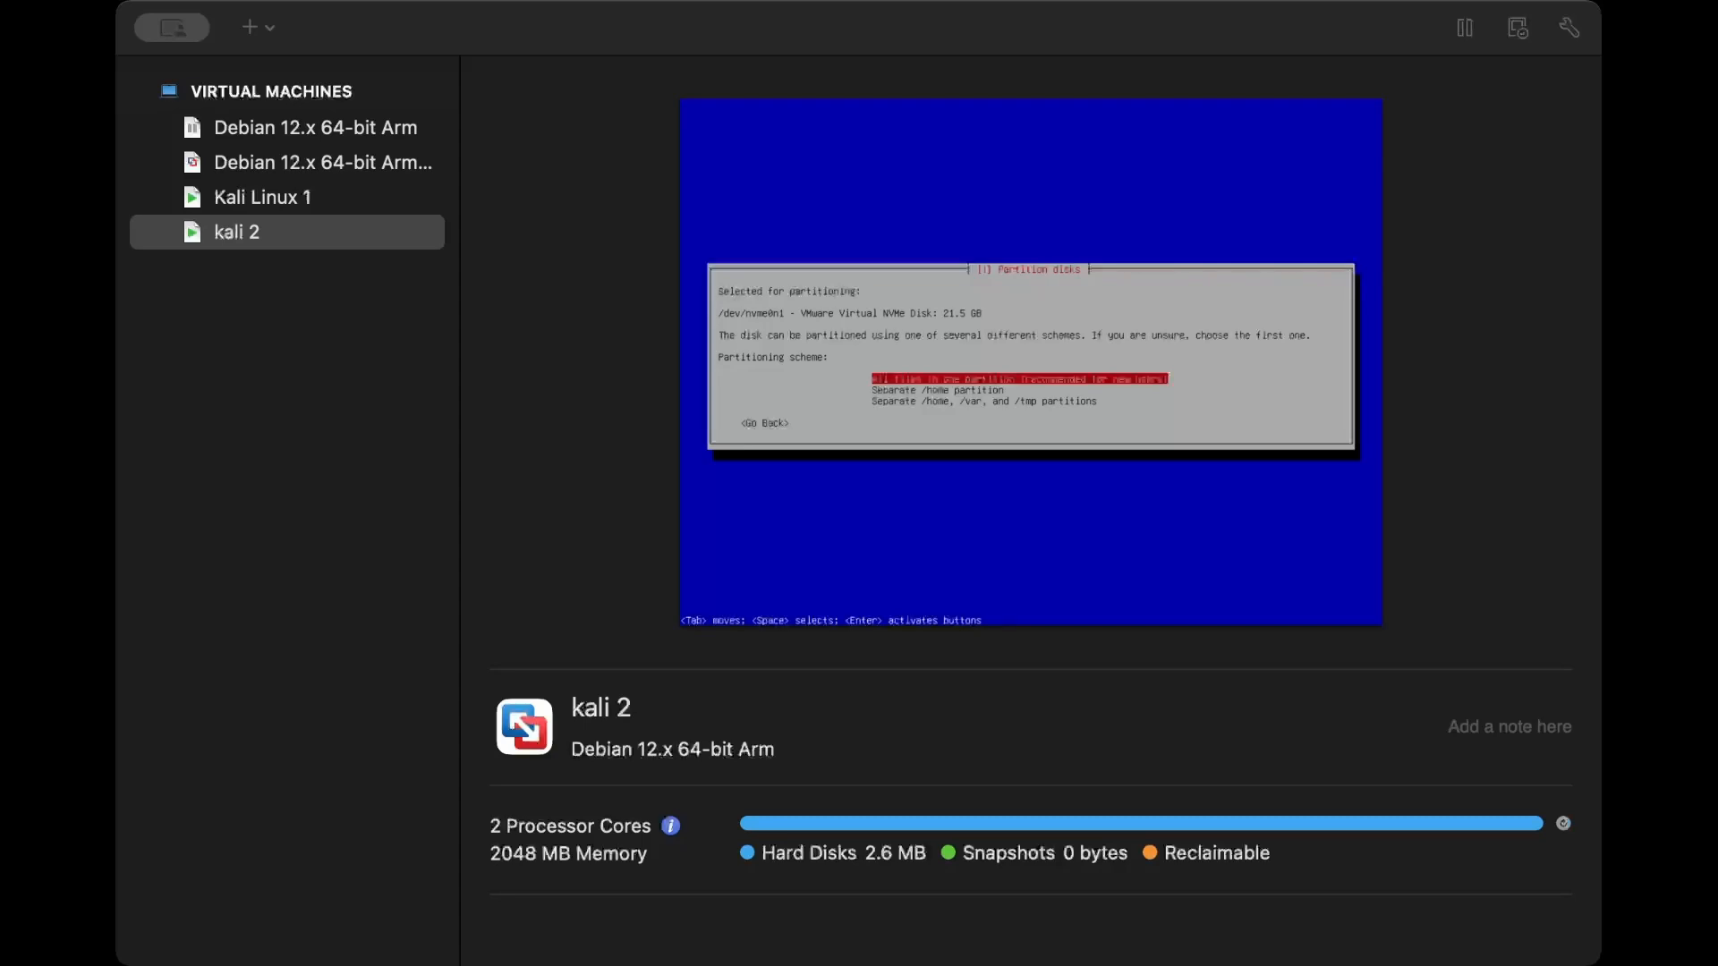
- Choose the partitioning scheme that puts all files in one partition
key(Down)
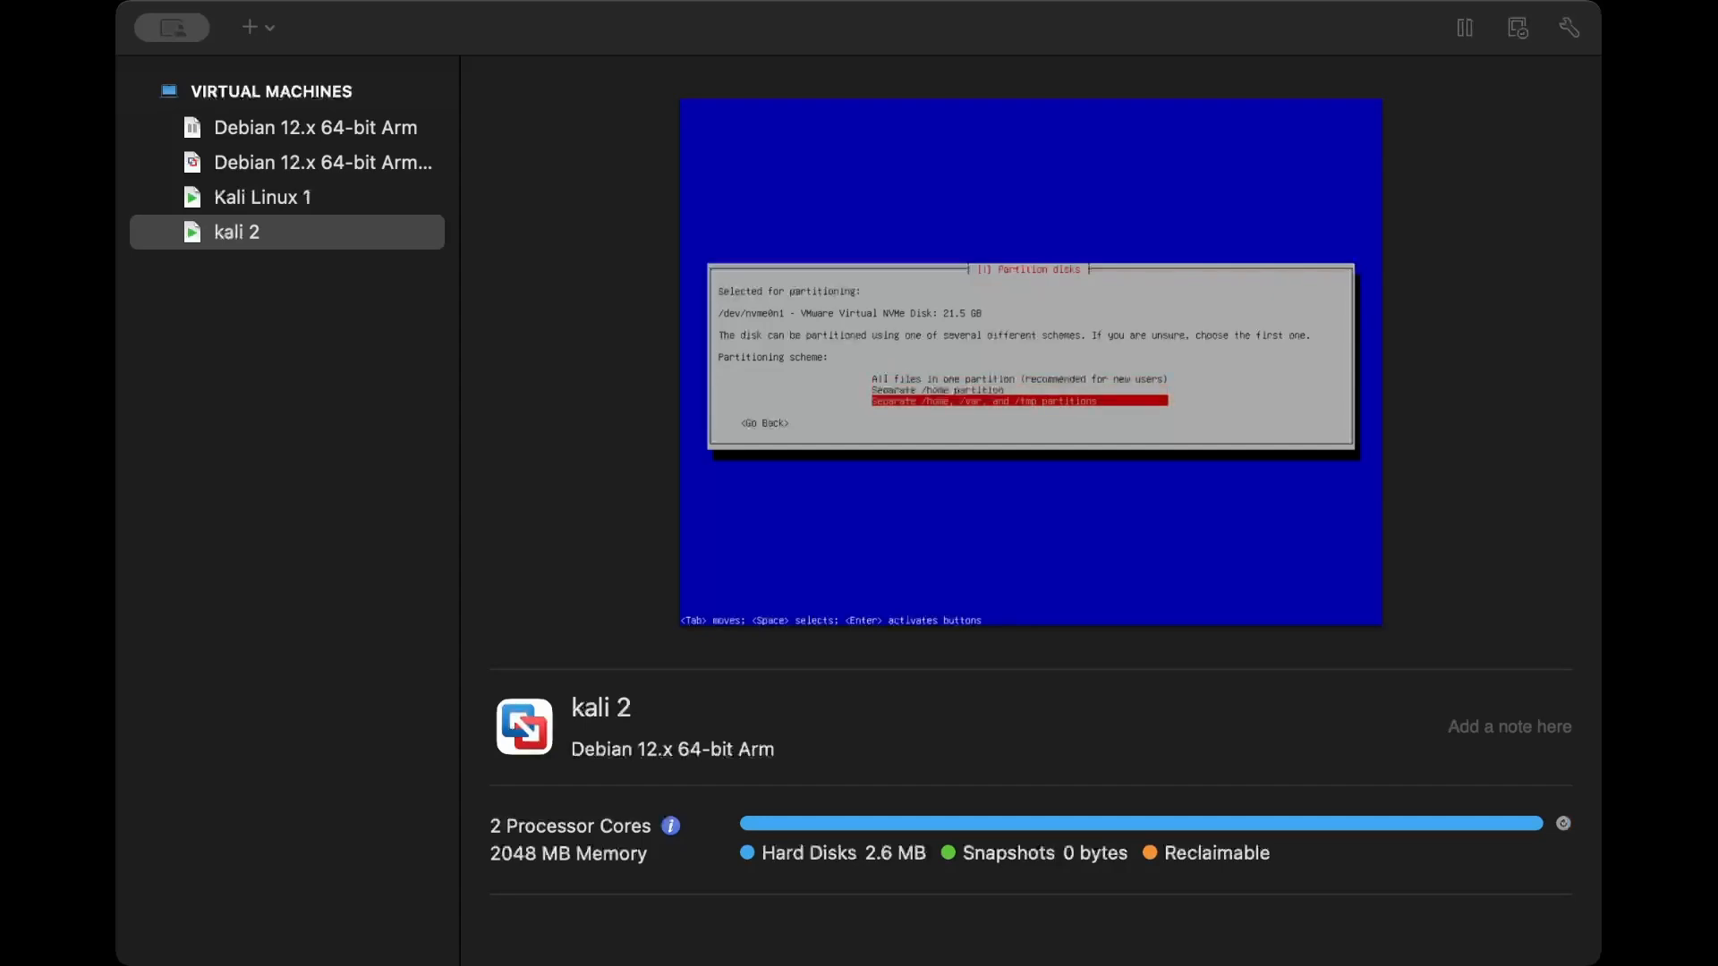
key(Up)
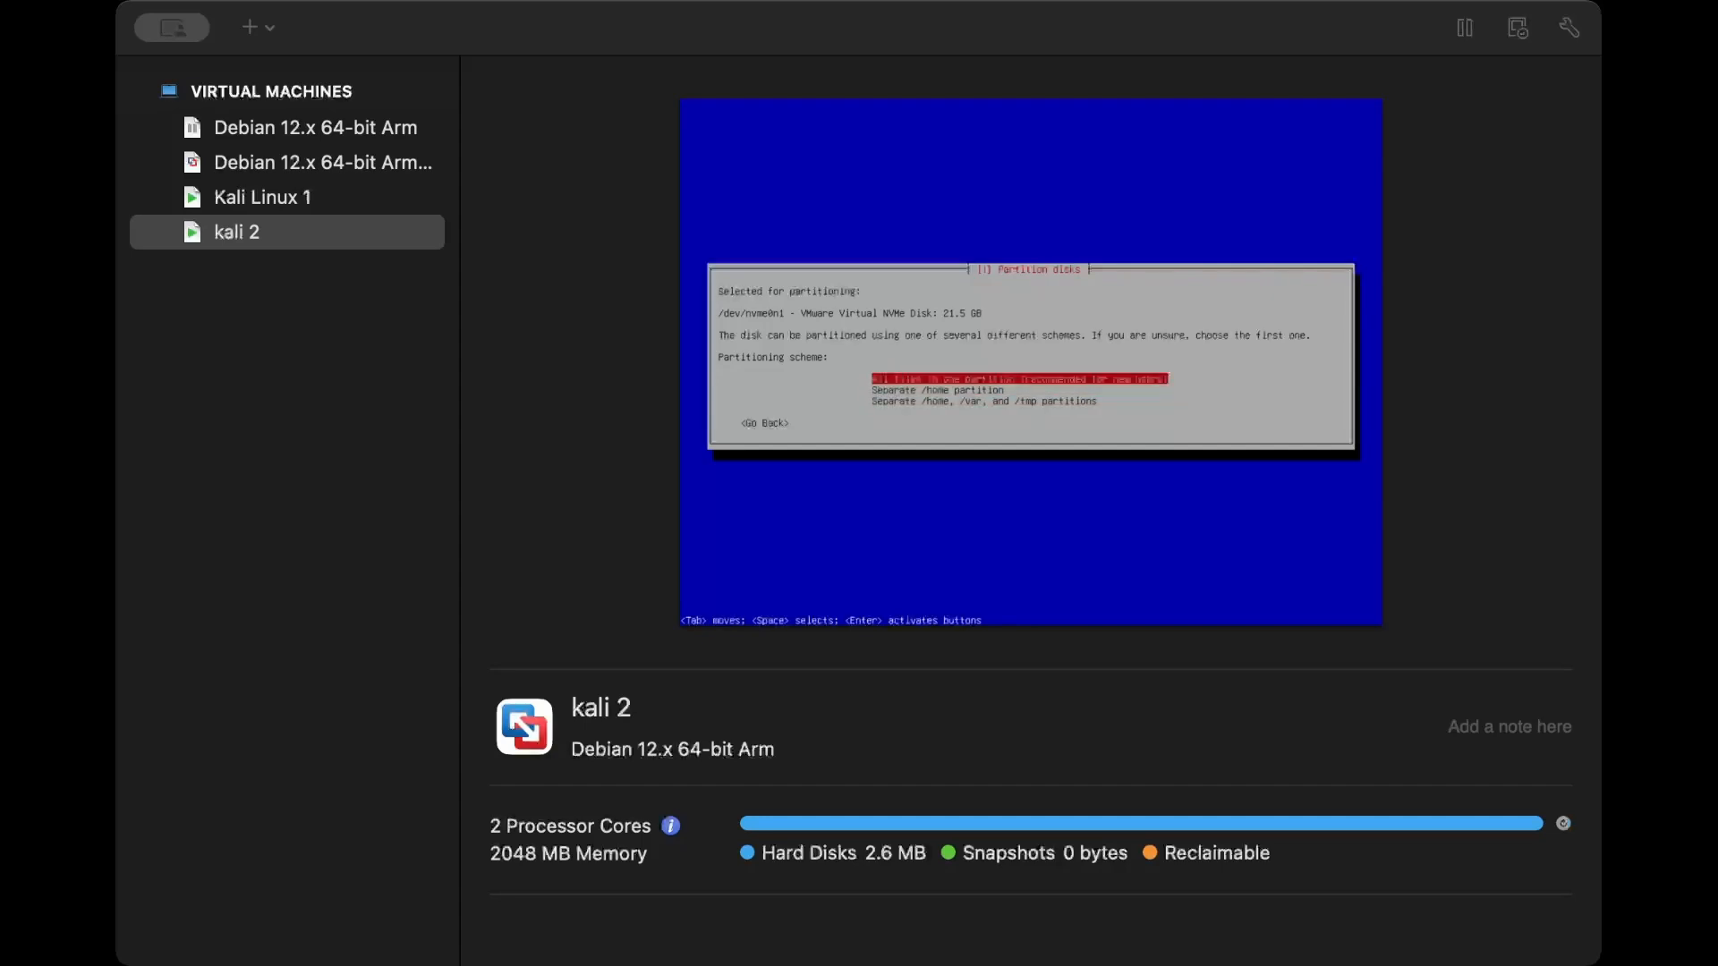
key(Return)
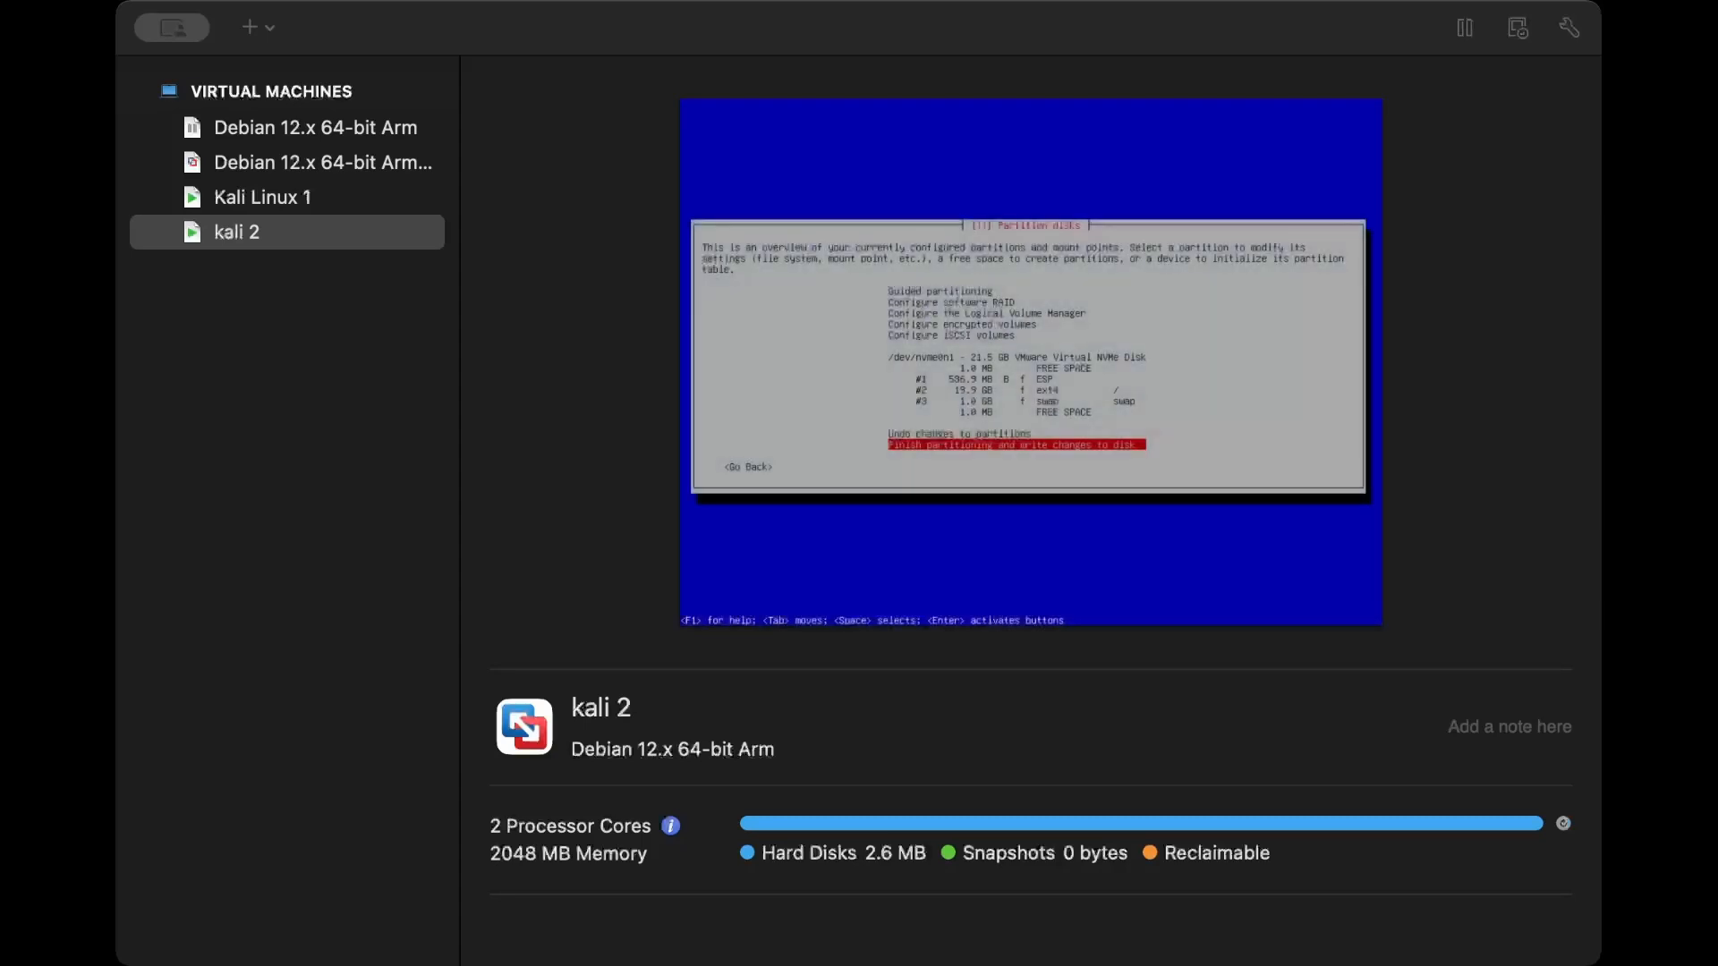
- Review the partition overview, then finish partitioning and confirm writing the changes to the disk
key(Up)
key(Up)
key(Up)
key(Up)
key(Up)
key(Up)
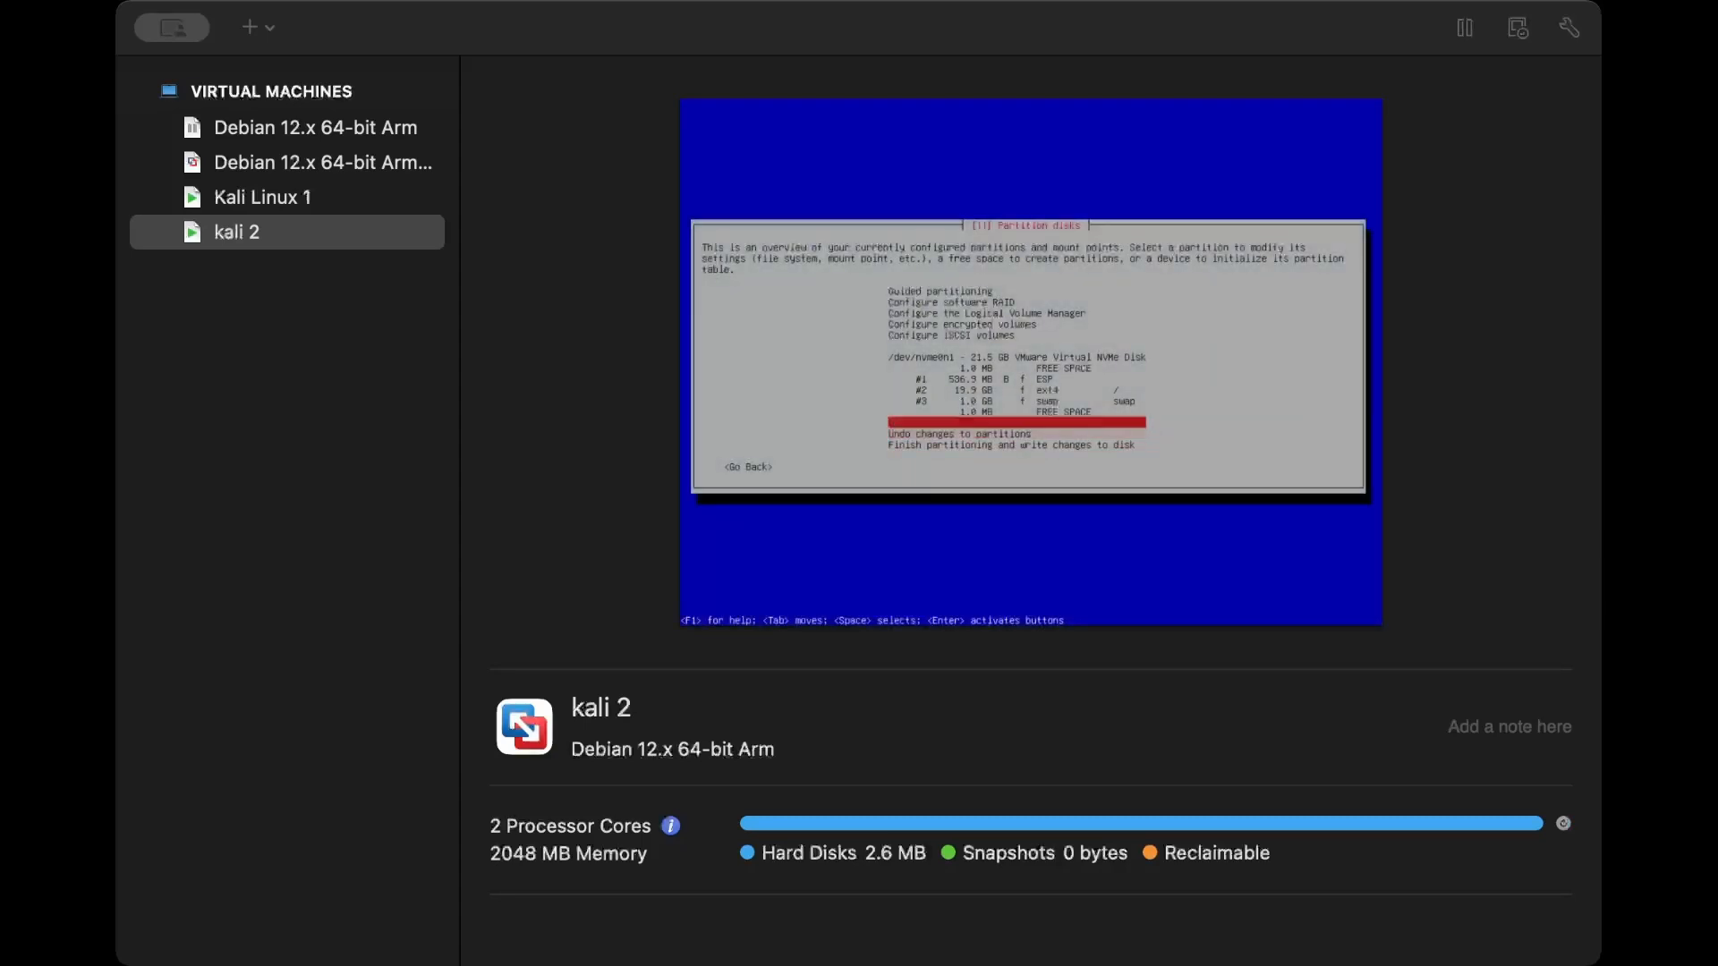
key(Down)
key(Down)
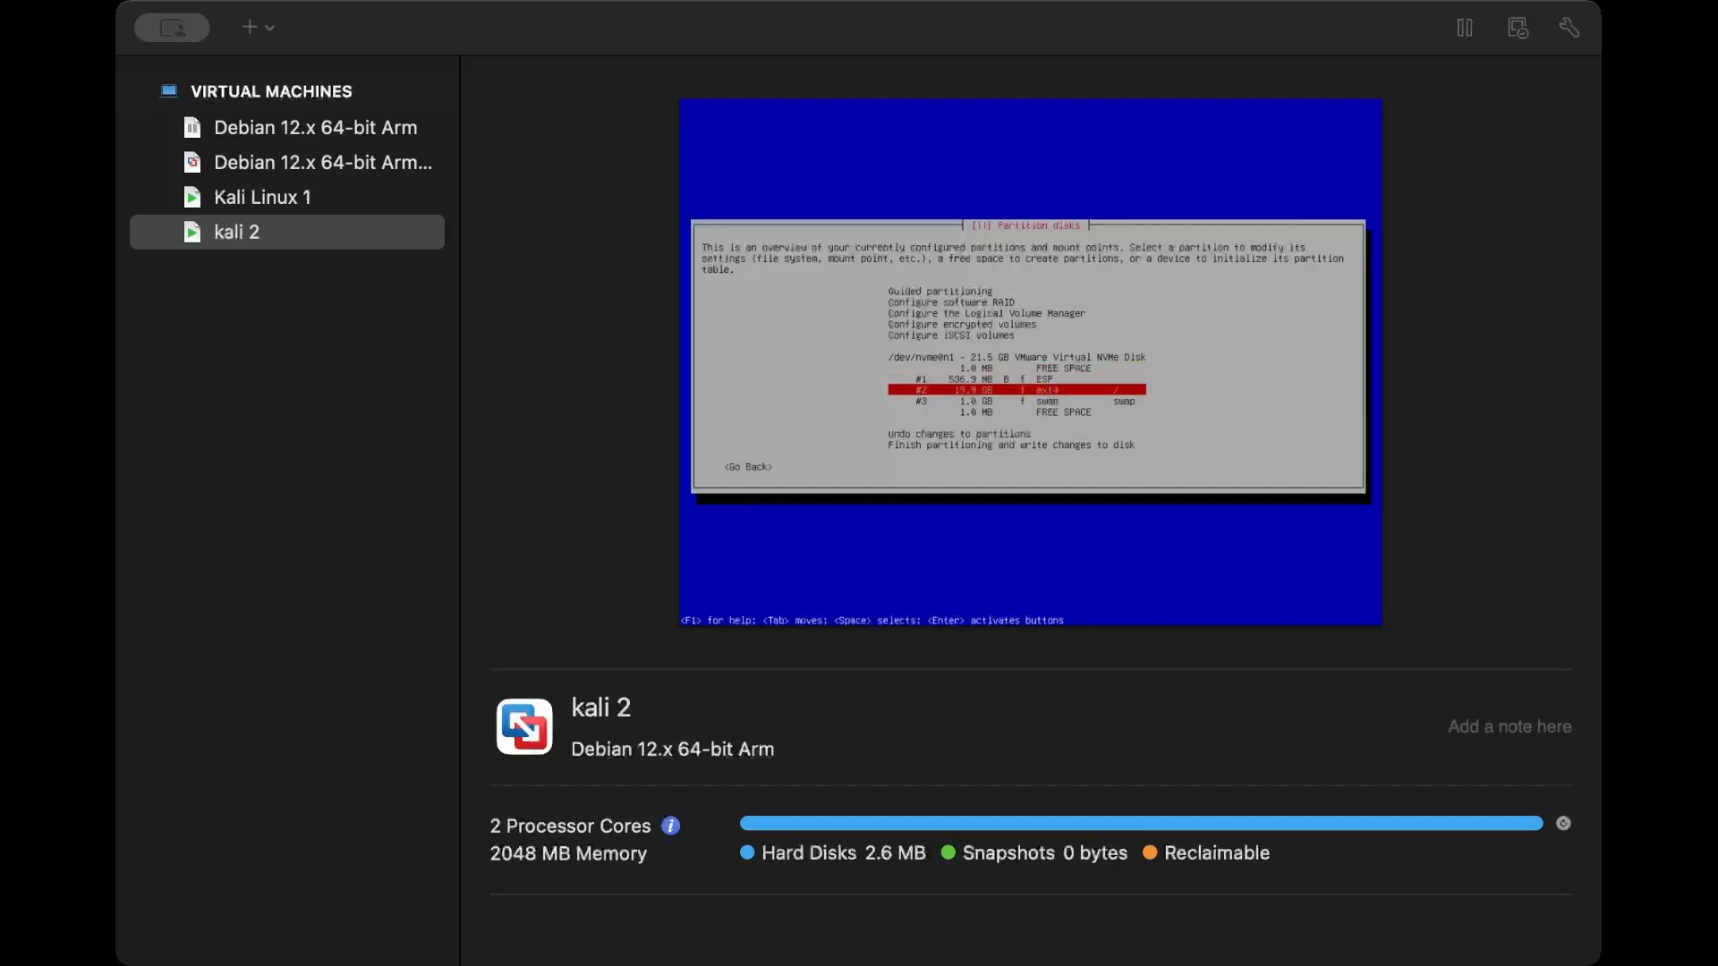
key(Down)
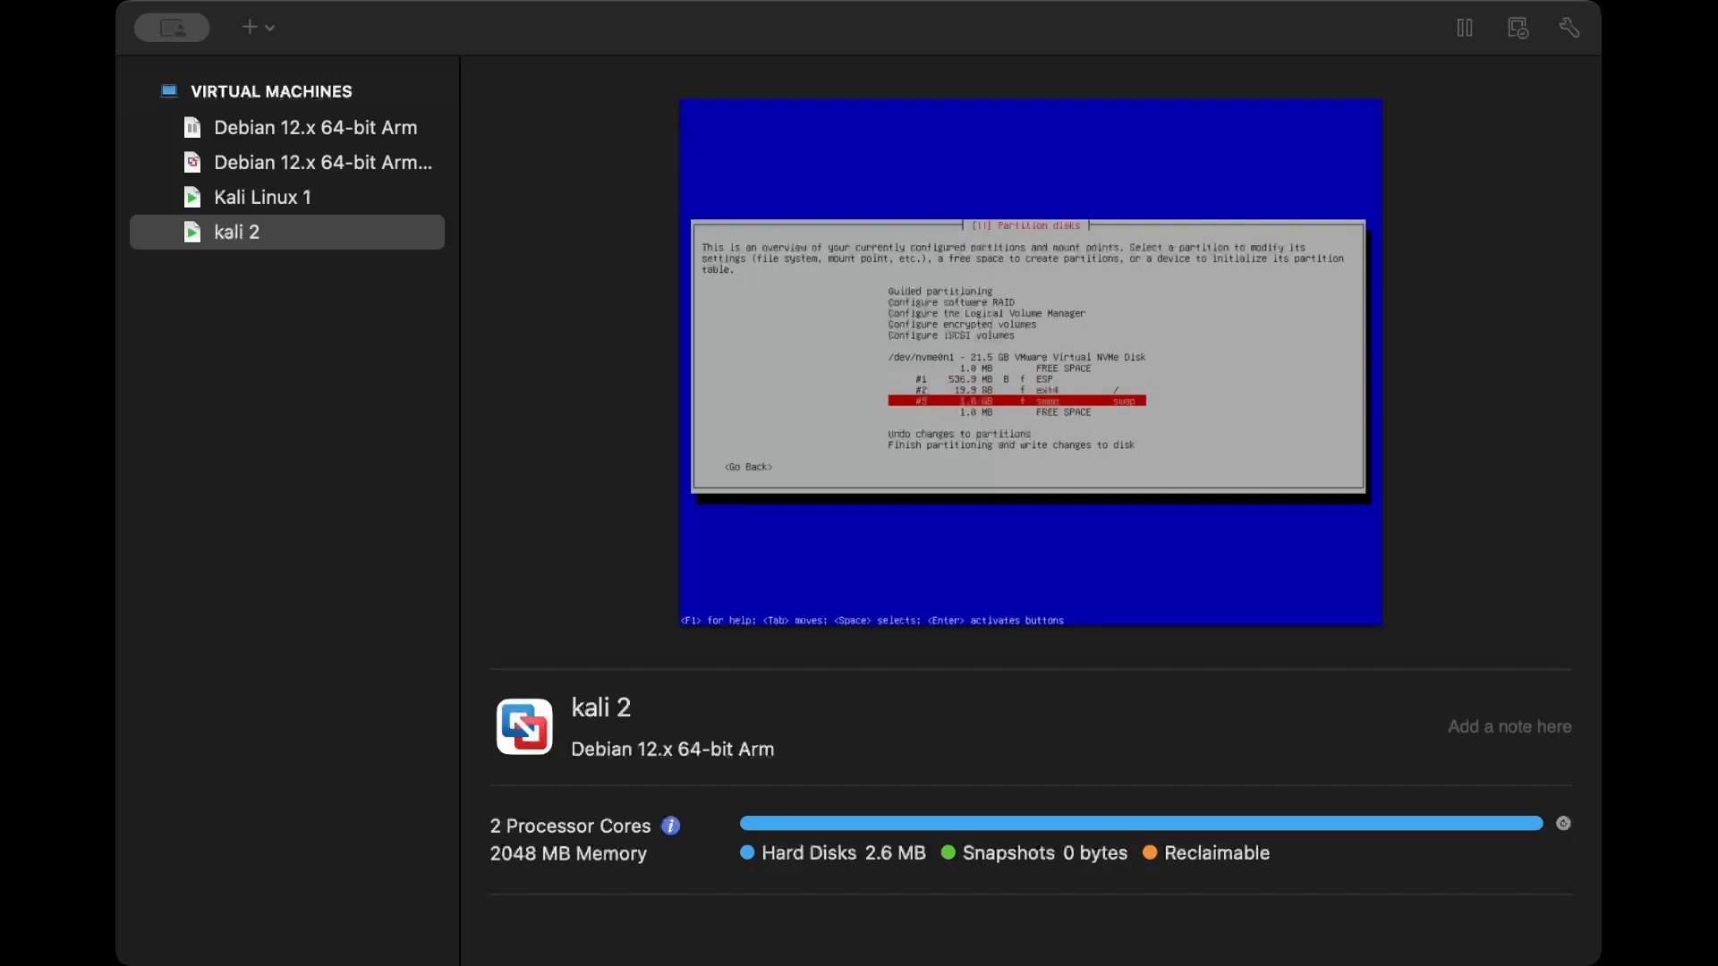
key(Down)
key(Down)
key(Down)
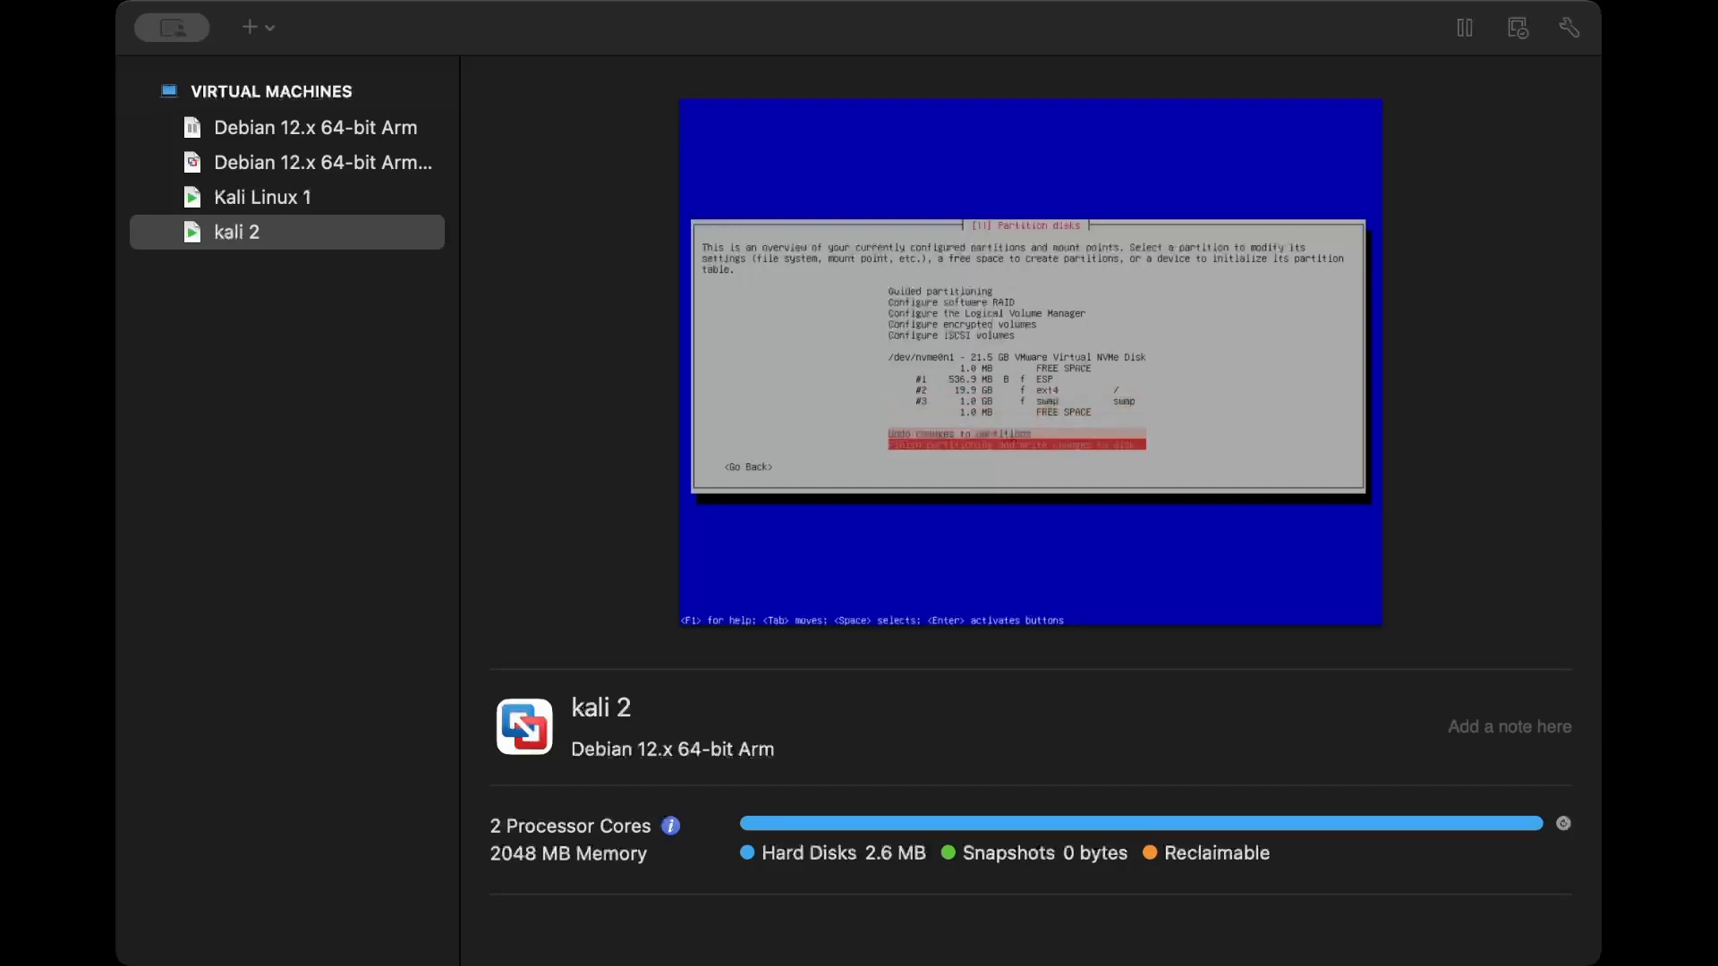
key(Return)
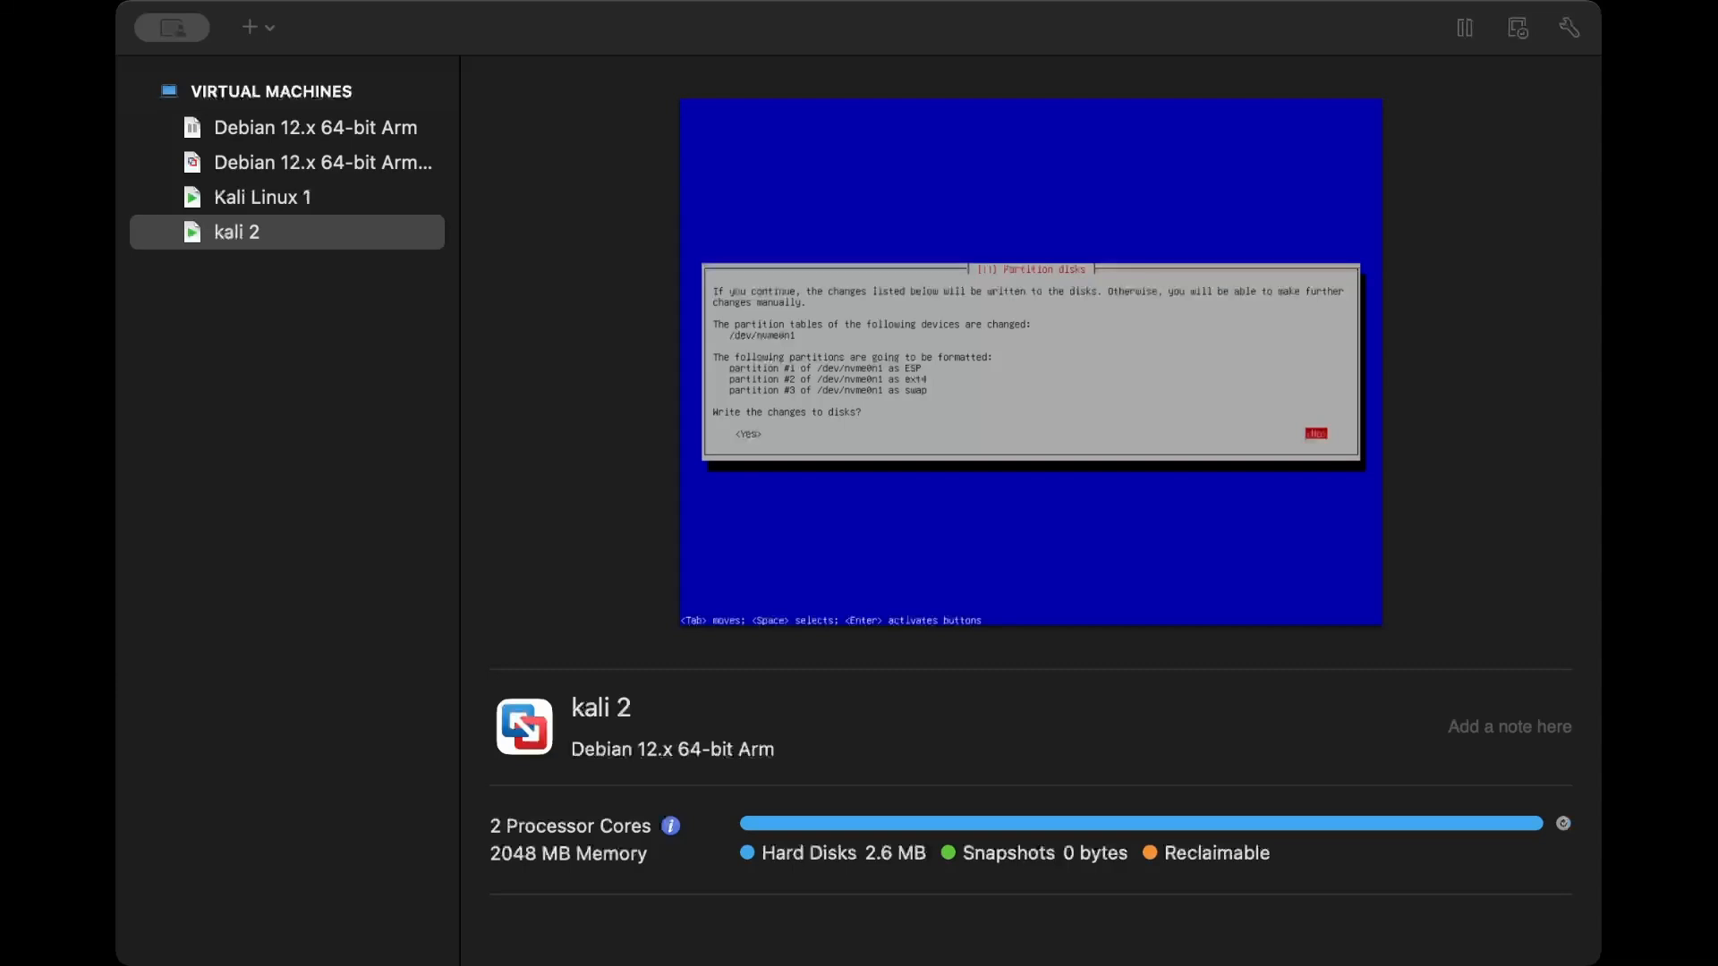
key(Tab)
key(Return)
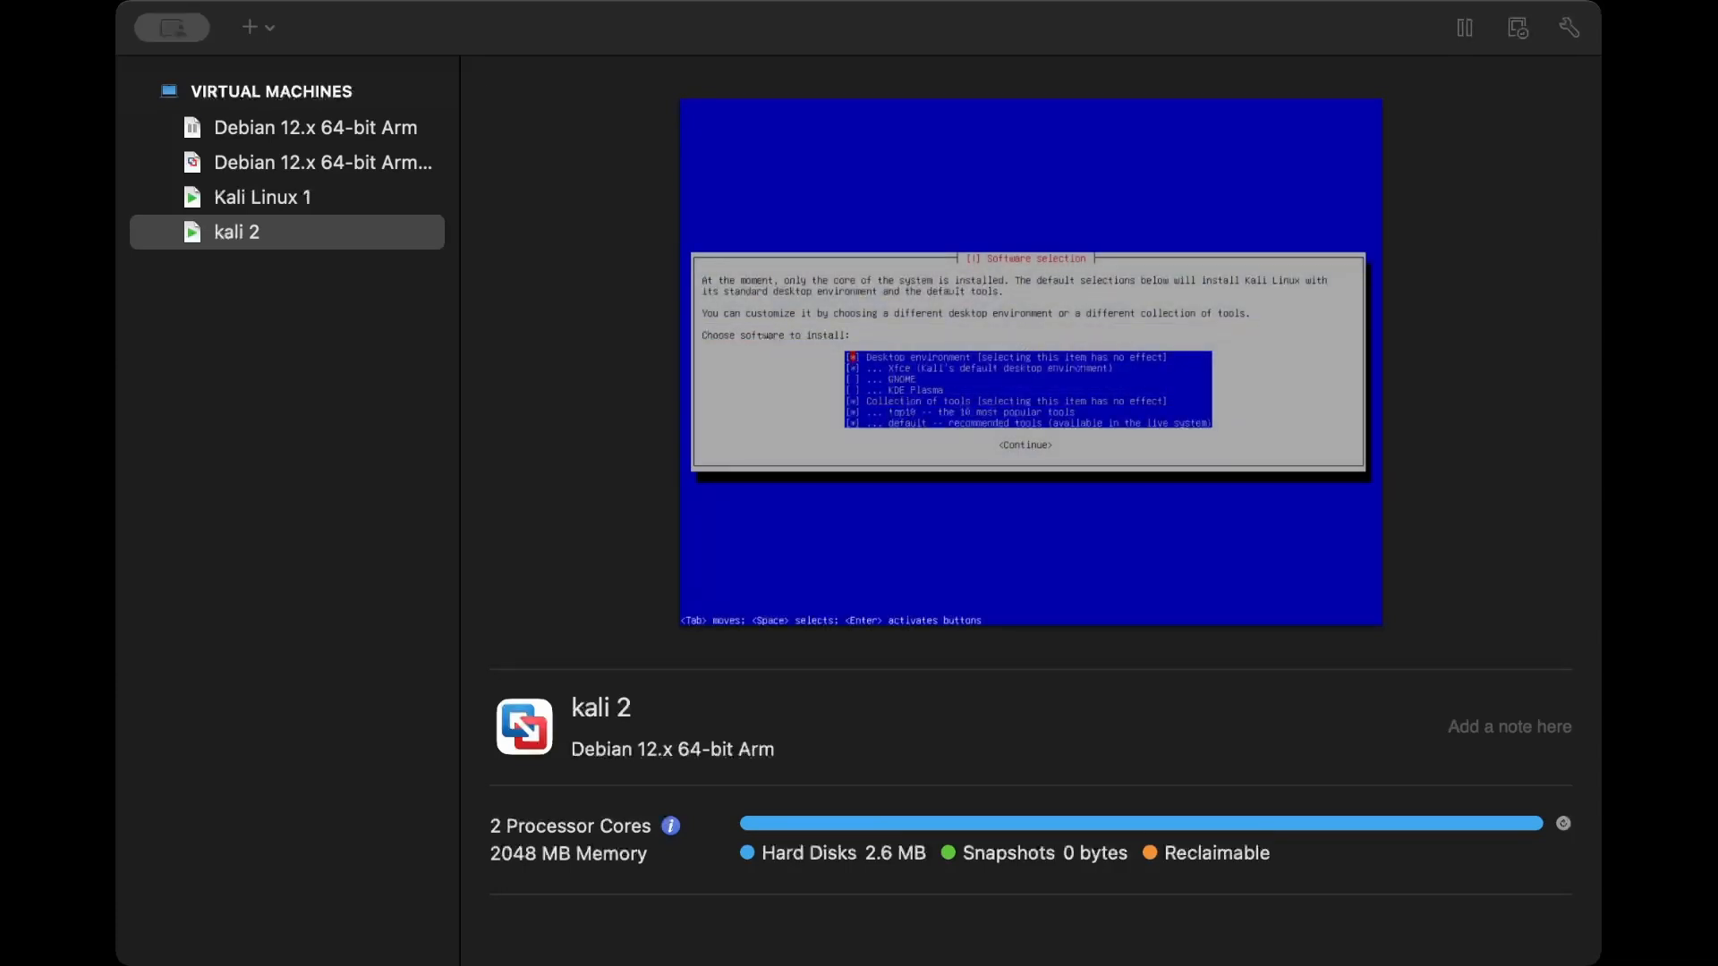
- Keep the default desktop environment and tool selection, and reboot into the new system once installation is complete
key(Down)
key(Up)
key(Up)
key(Down)
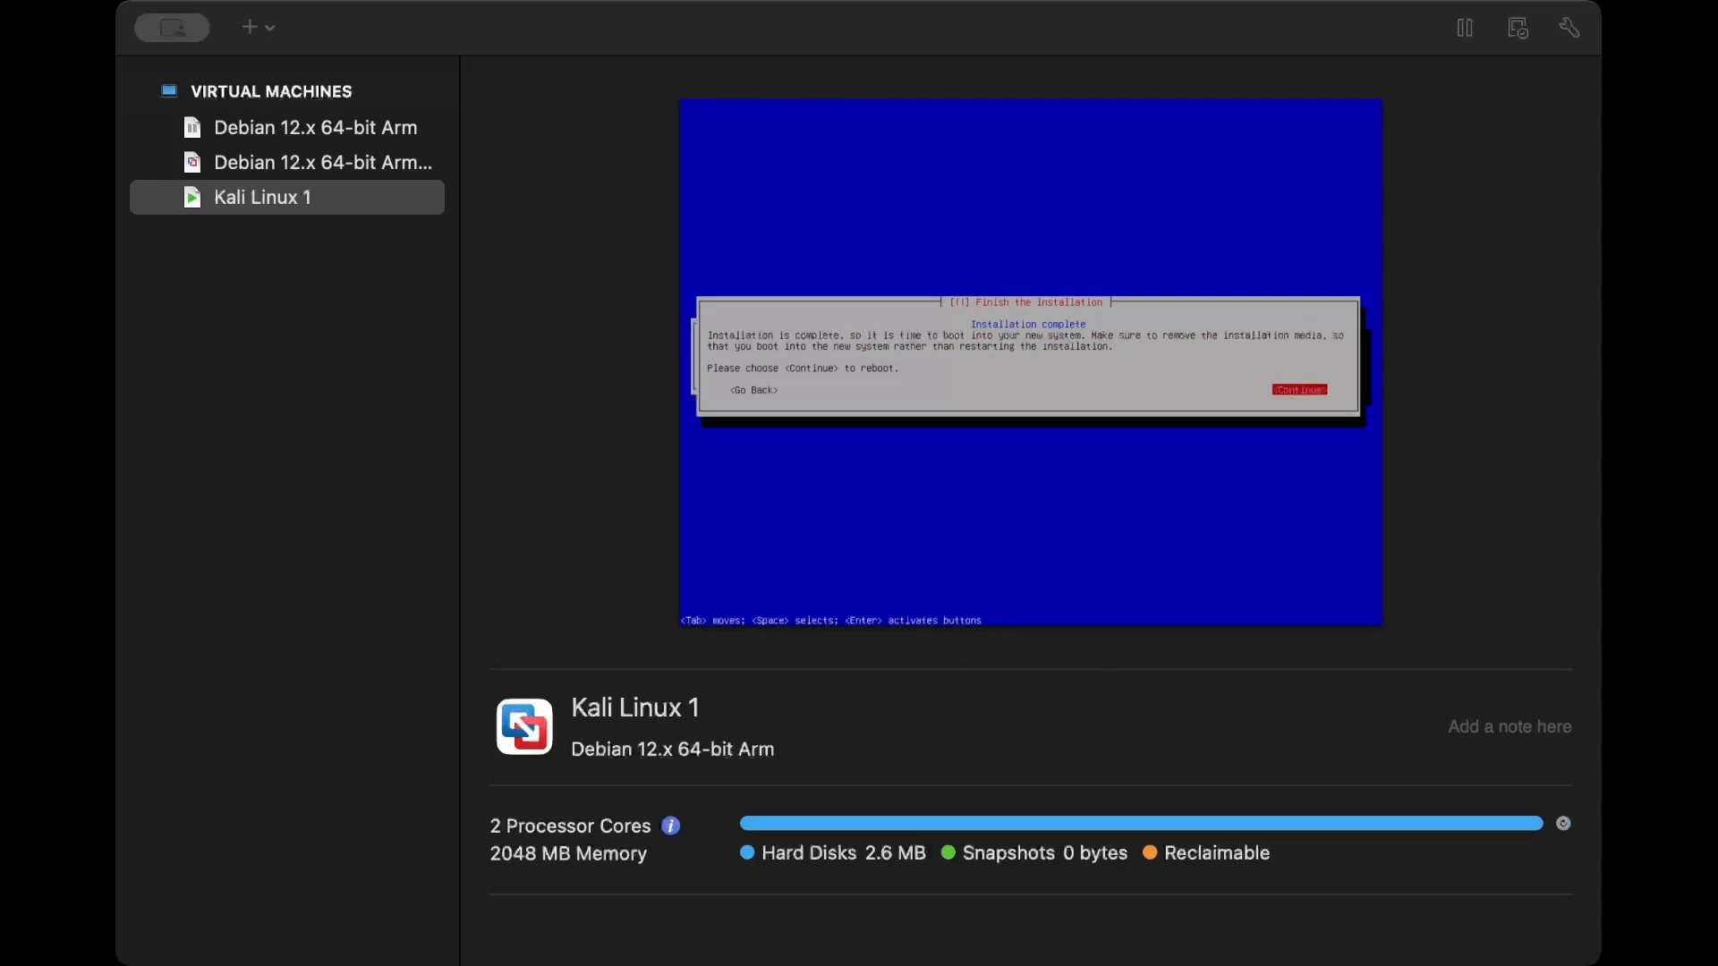
key(Return)
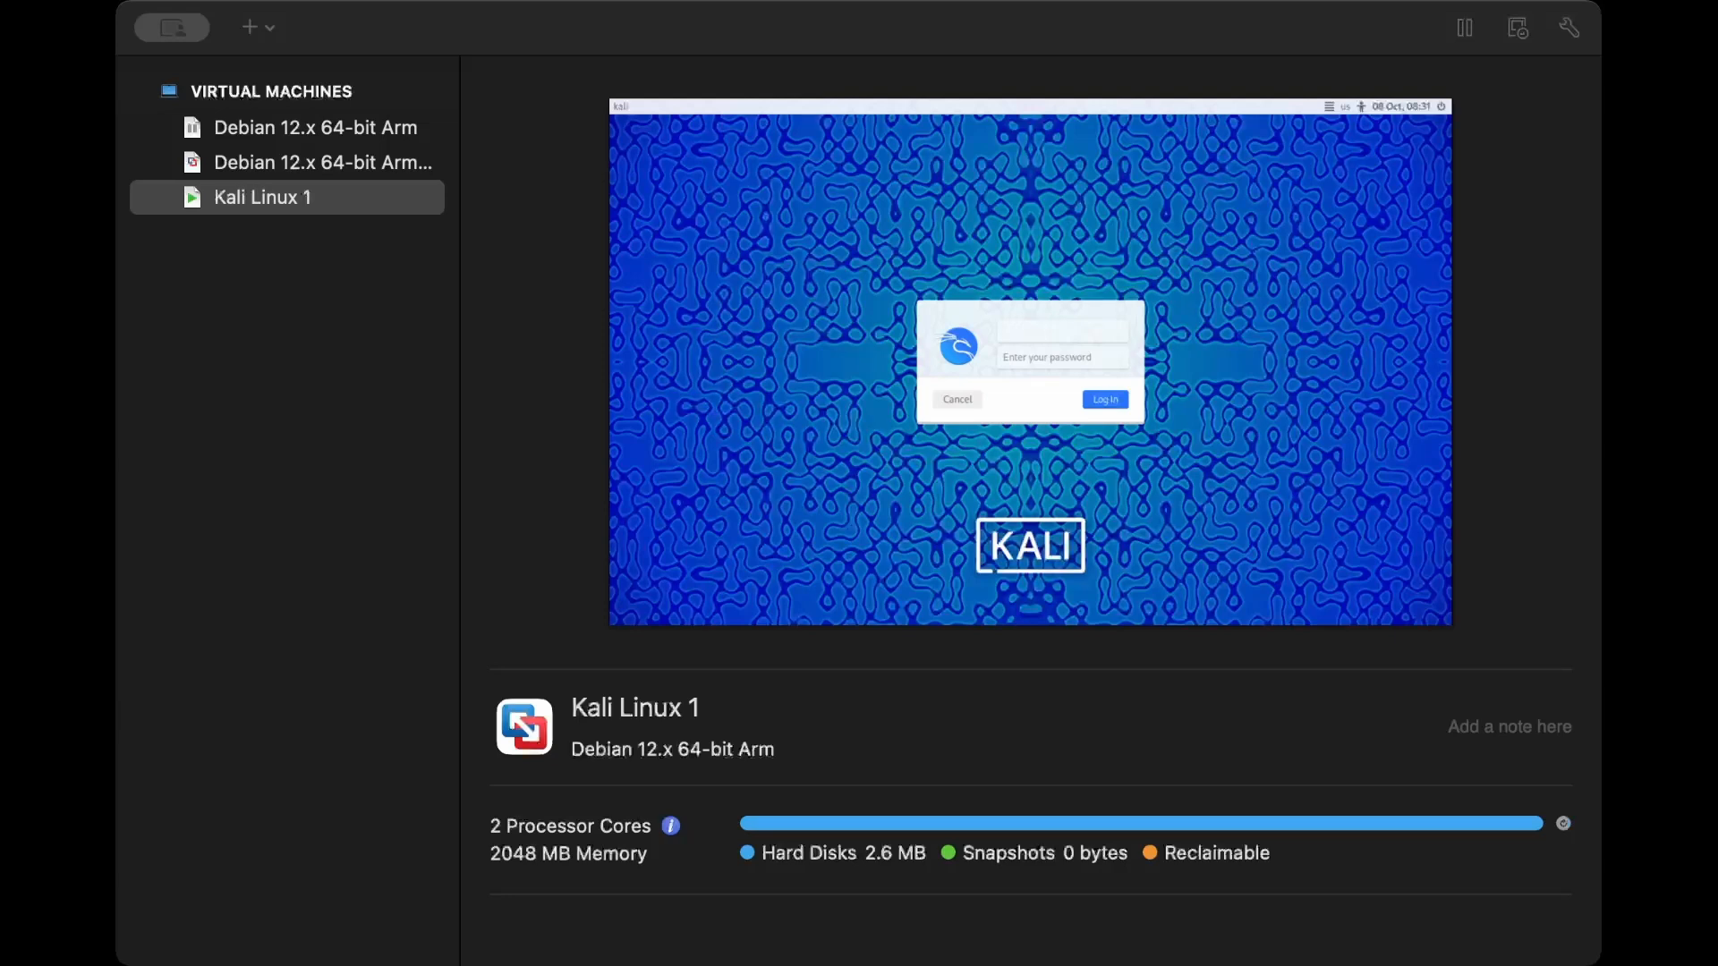
- Try to log in to the Kali Linux 1 virtual machine as kali with an account password
text(kali)
key(Tab)
text(kali)
key(Return)
text(kali)
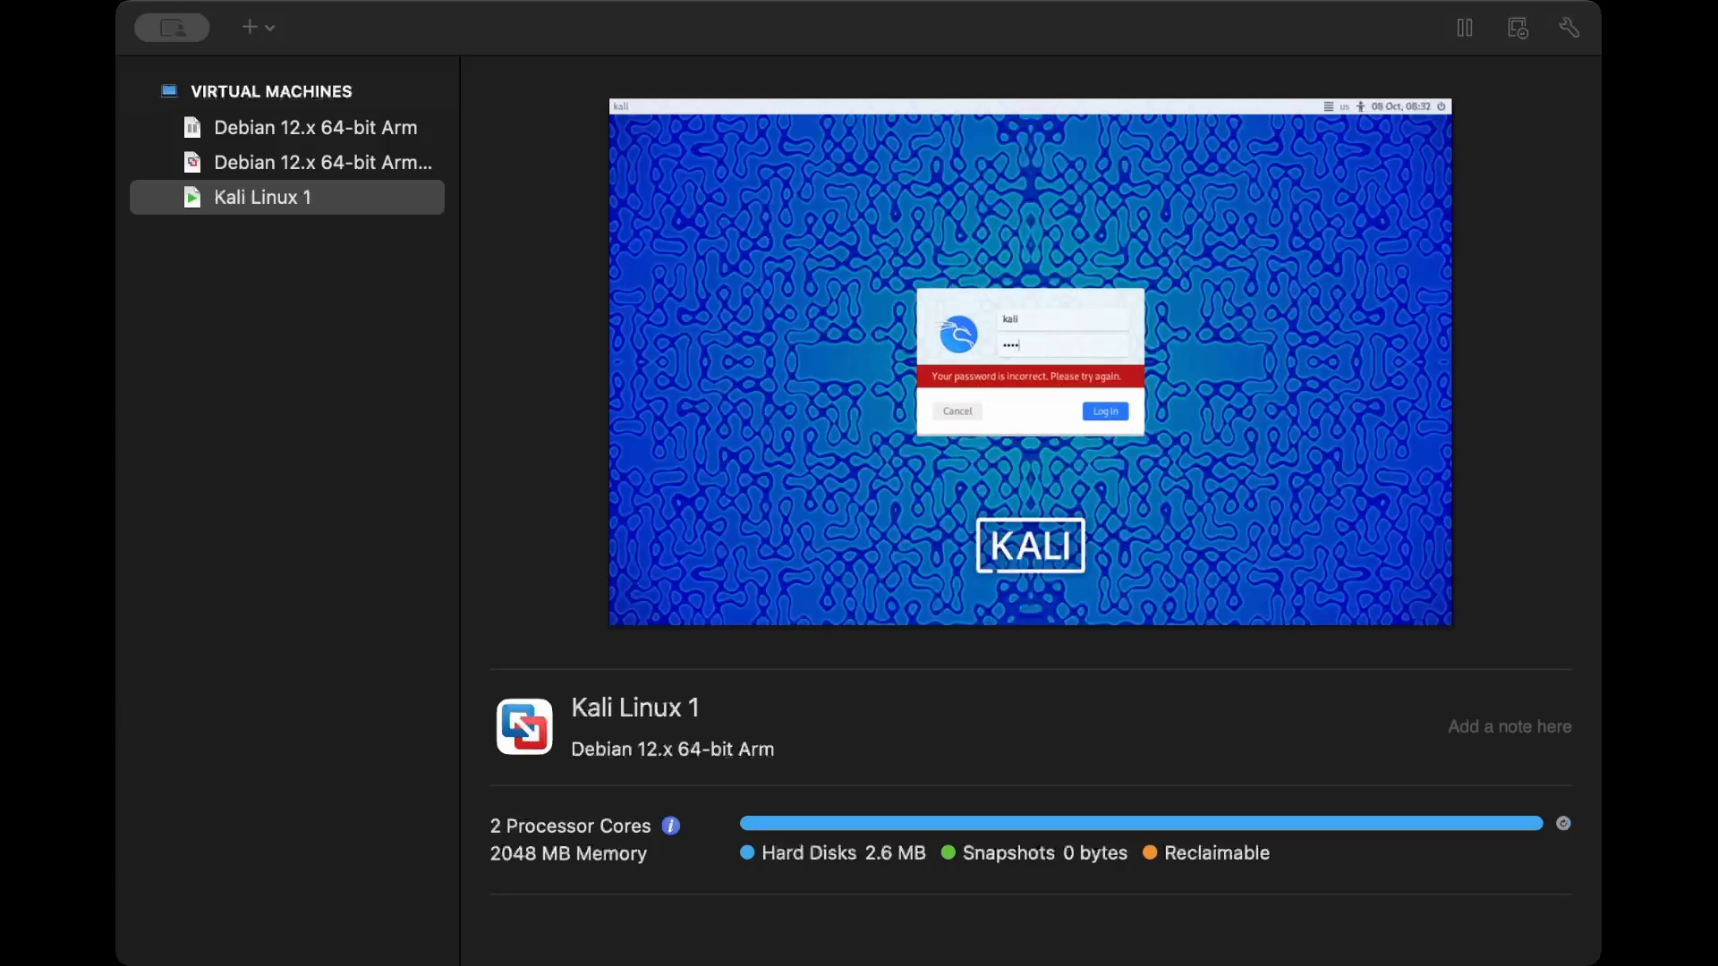
key(Return)
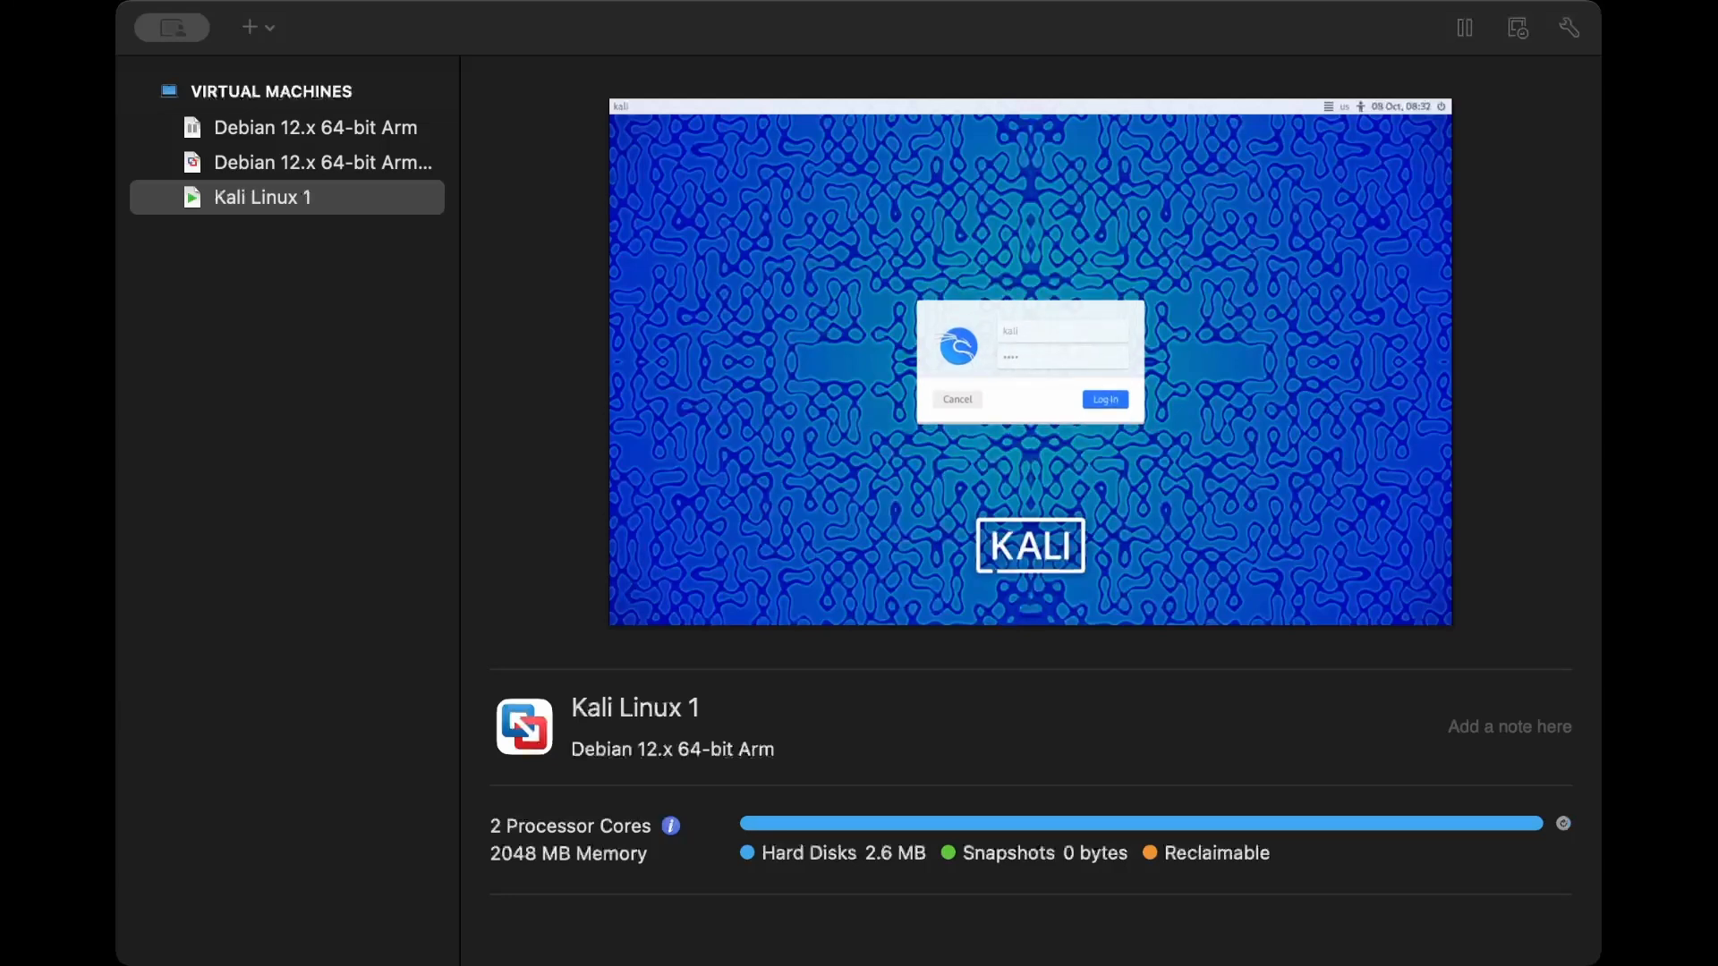
- Log in with the username created during installation and its account password
key(shift+Tab)
text(themid)
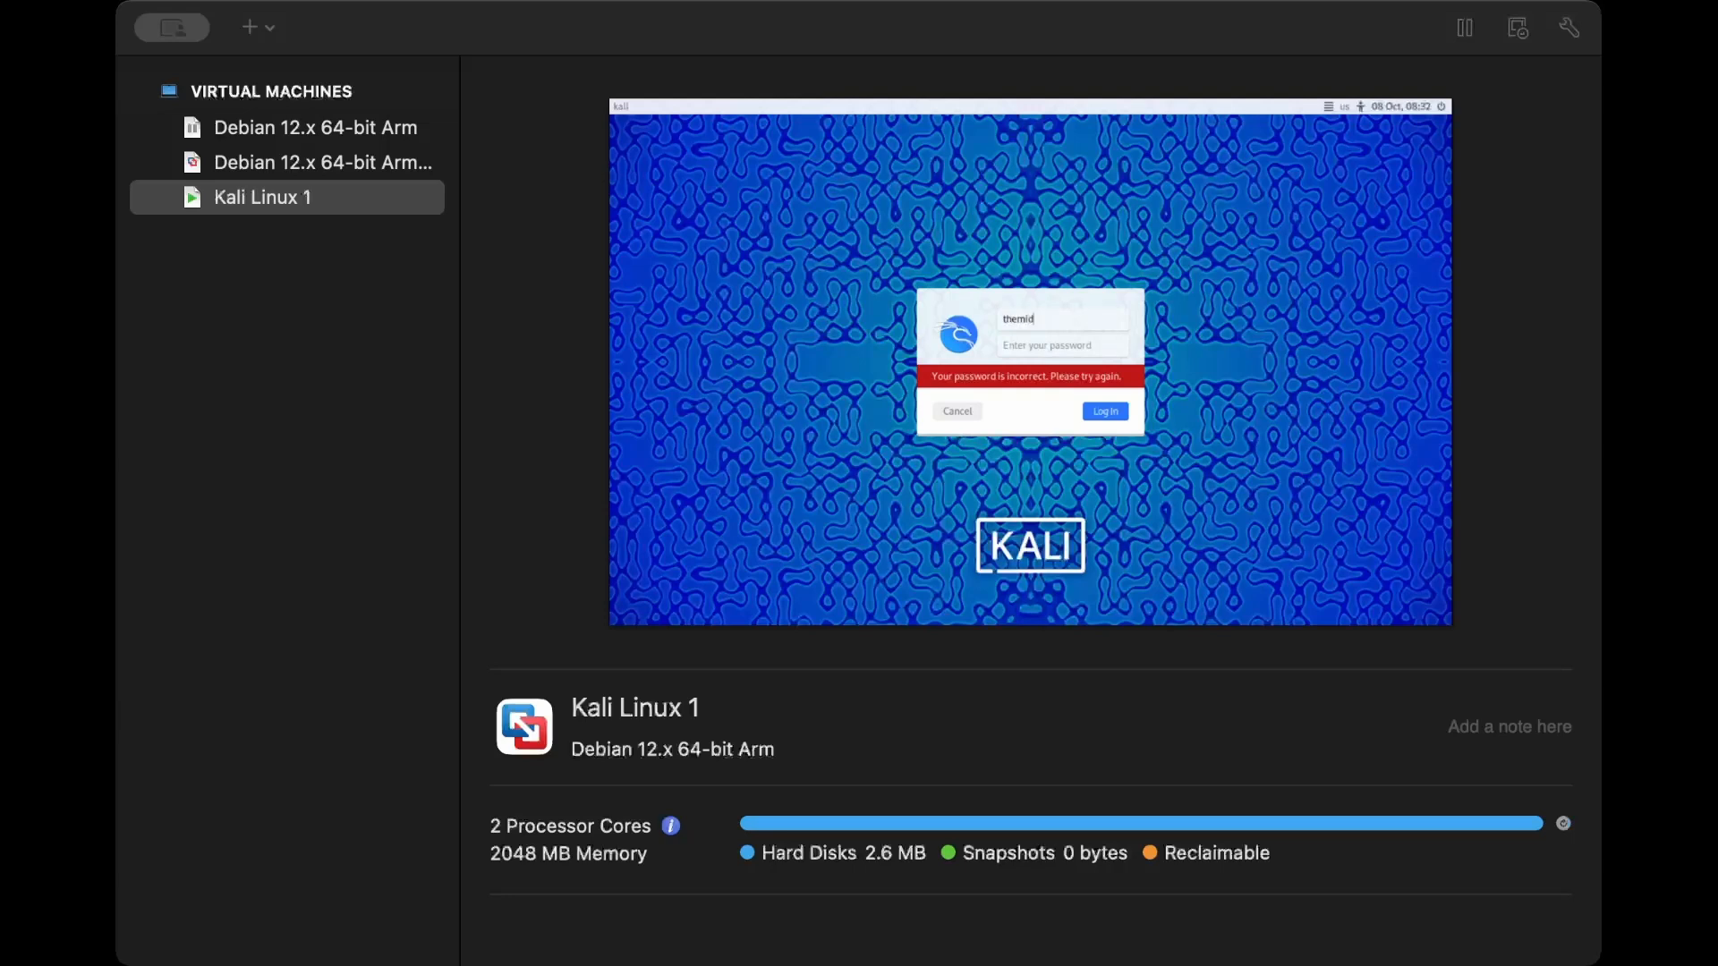
text(nighthacker)
key(Tab)
text(••••)
key(Return)
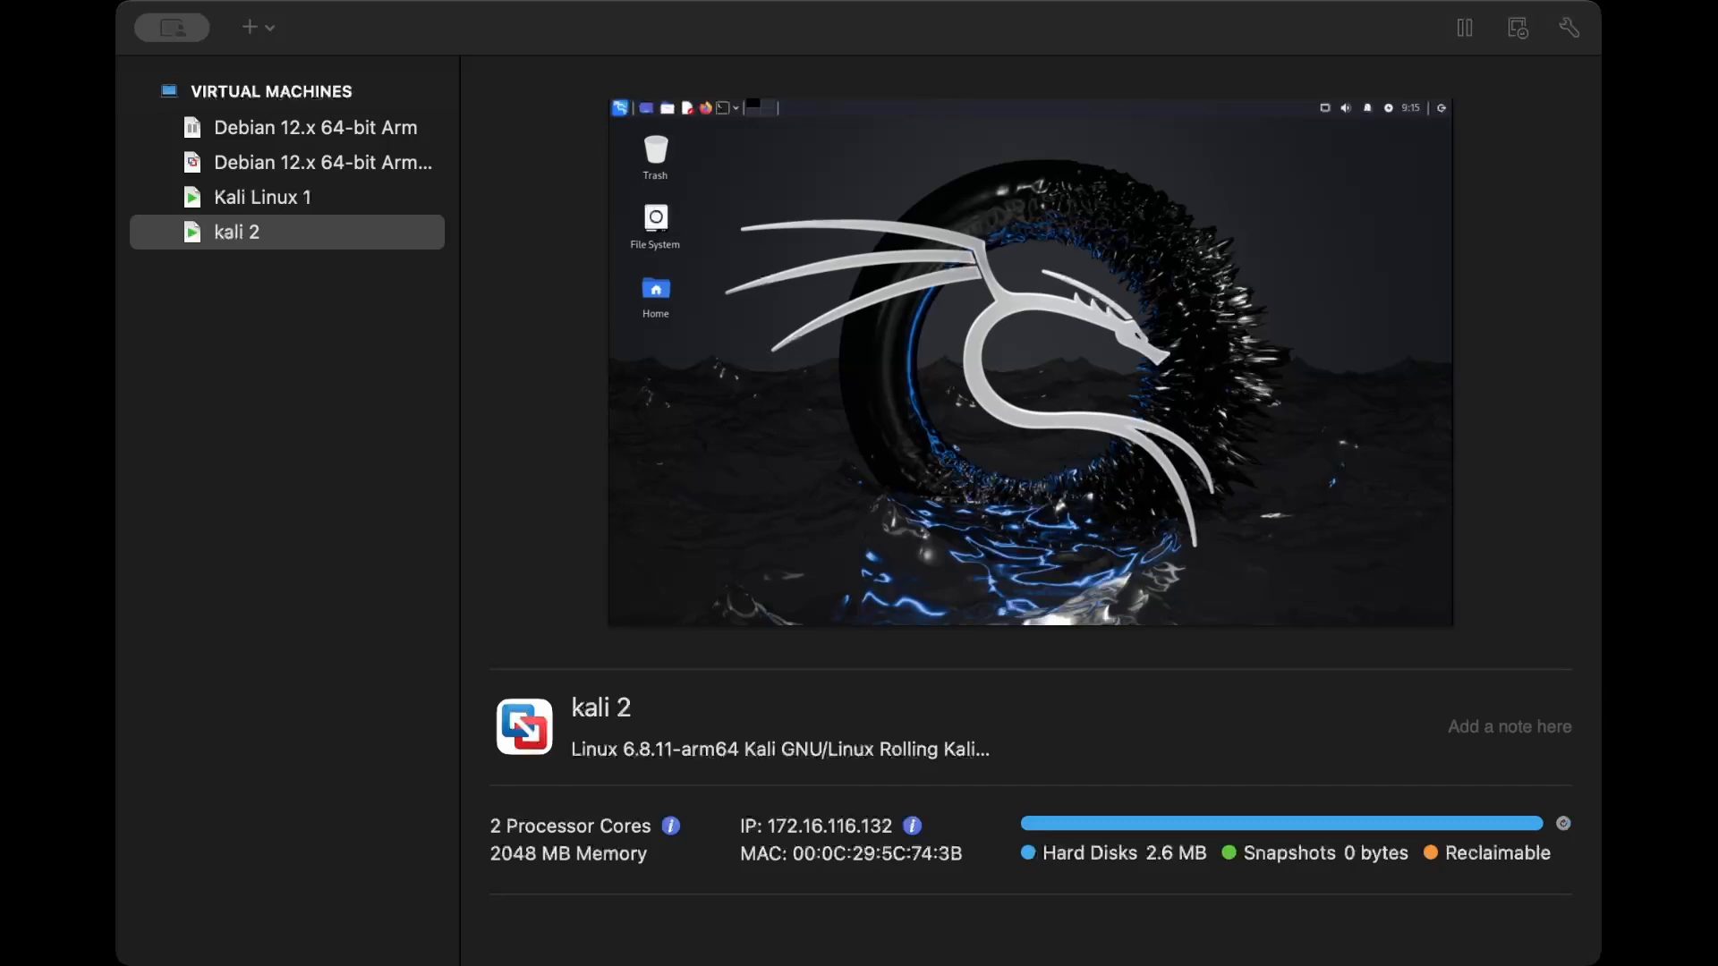
- Open a terminal on the Kali desktop of the kali 2 virtual machine
click(722, 108)
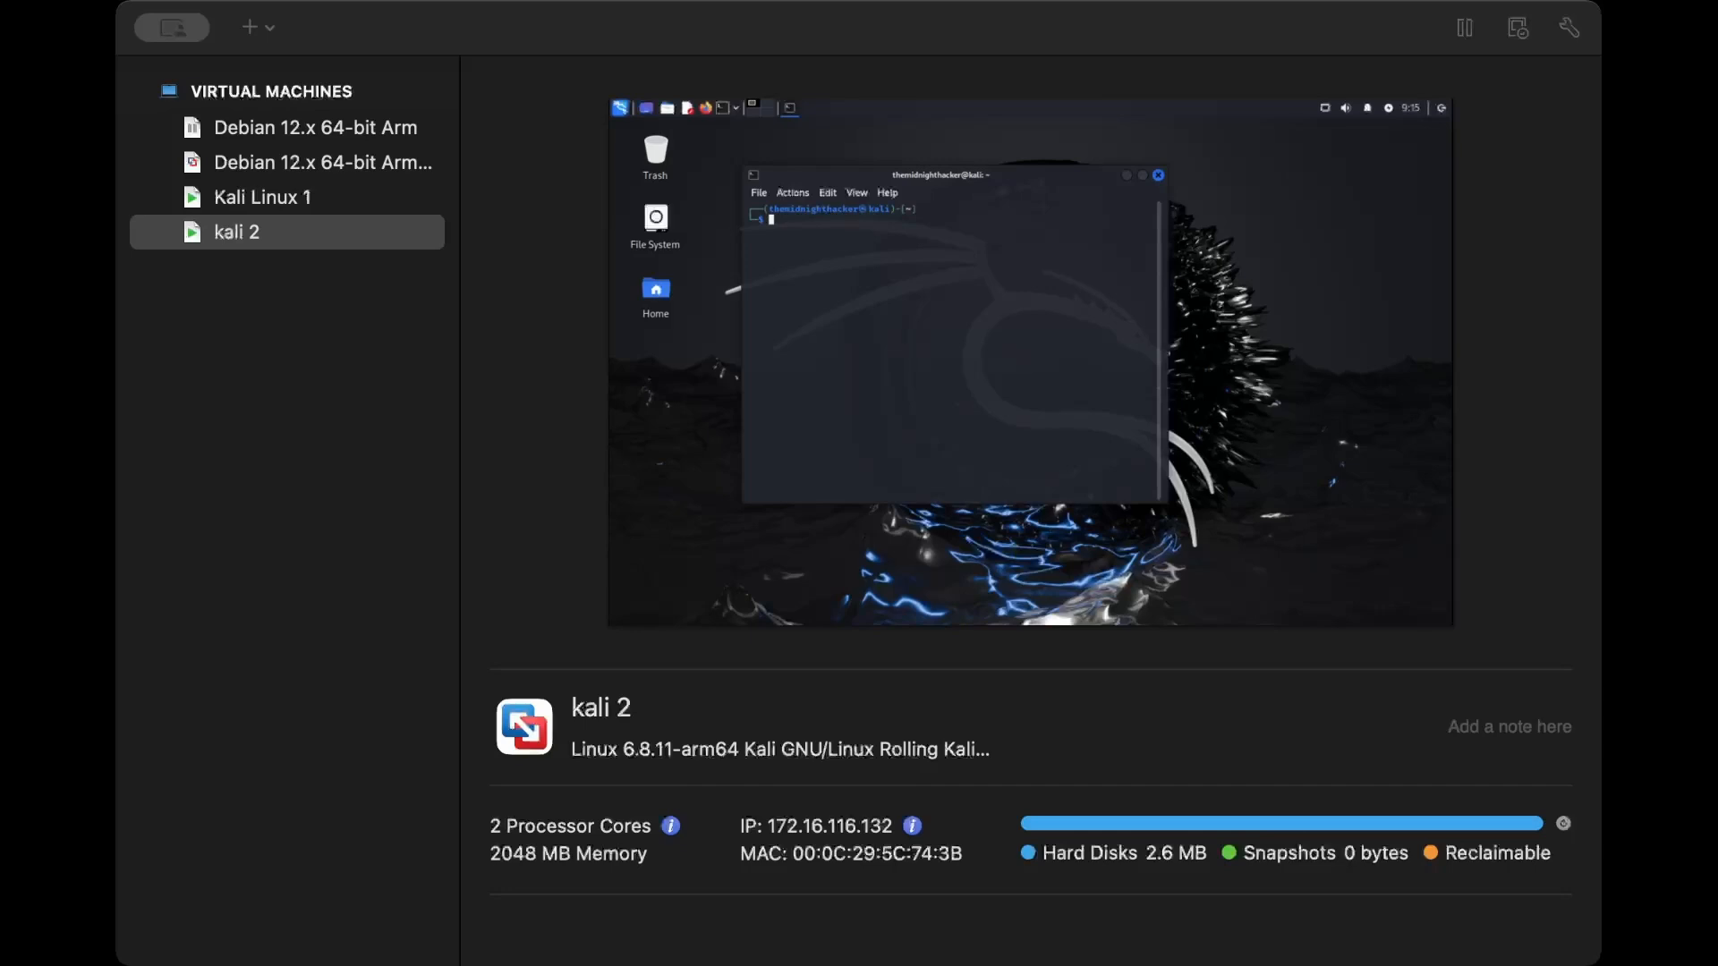
- Try to refresh the package lists with apt update as a regular user
text(apt update)
key(BackSpace)
key(Return)
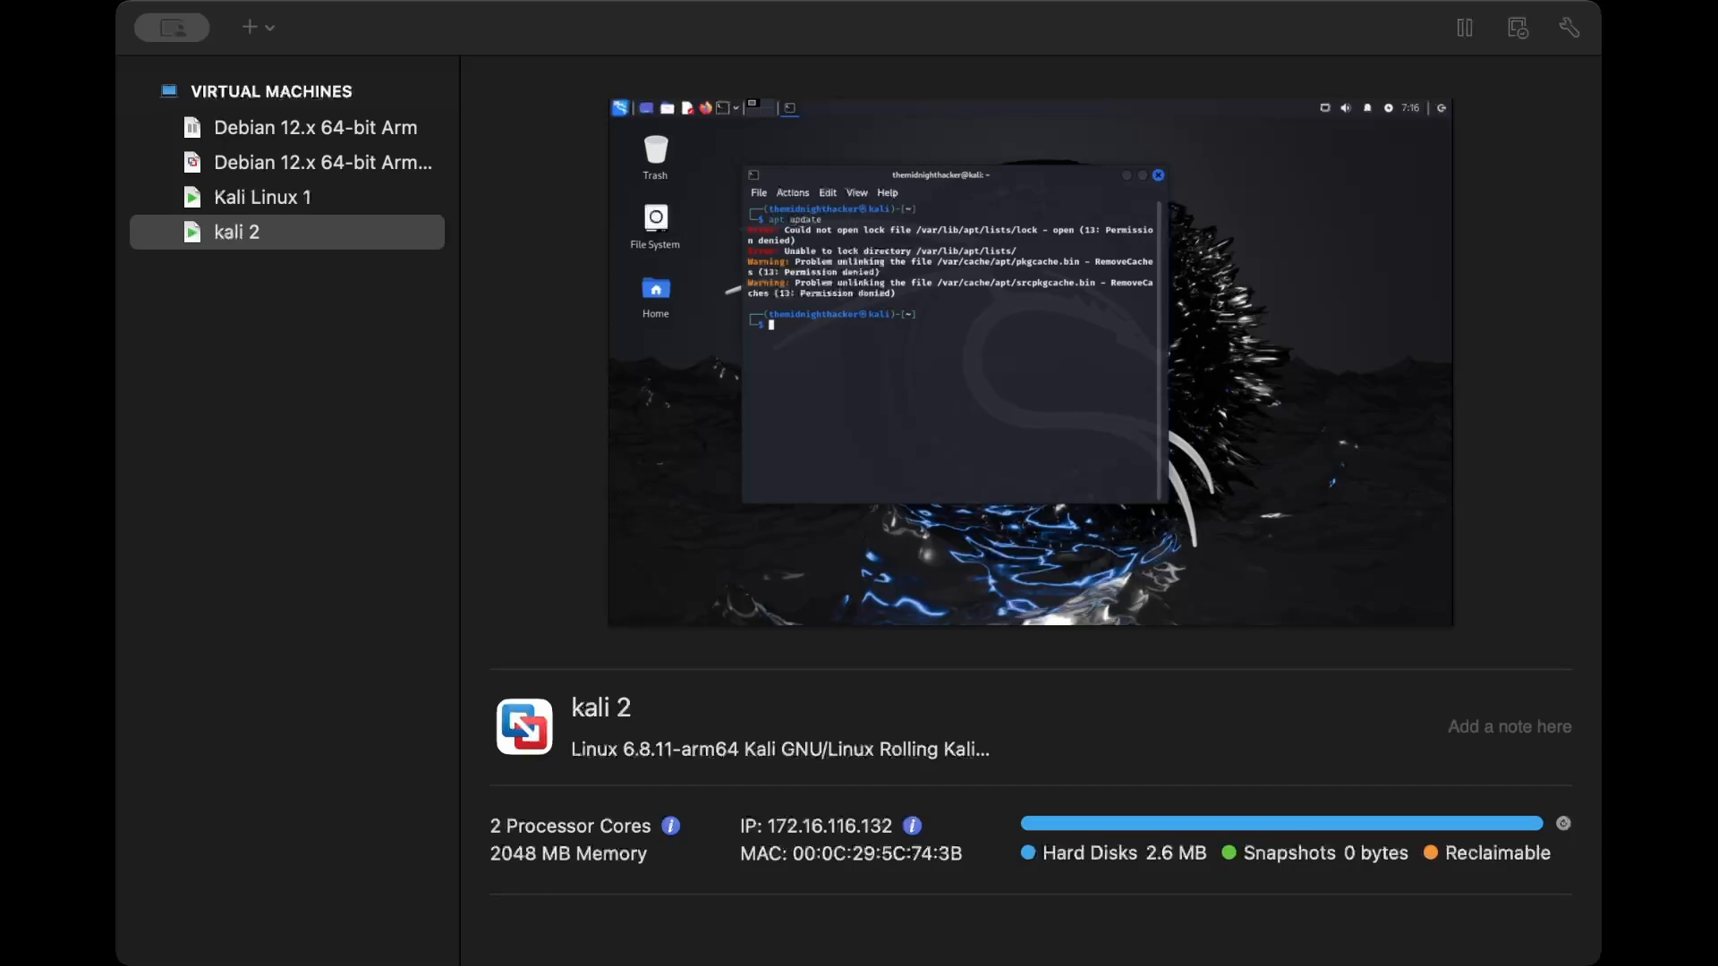
- Refresh the package lists with sudo apt update, entering the account password for sudo
text(sudo)
text(apt update)
key(Return)
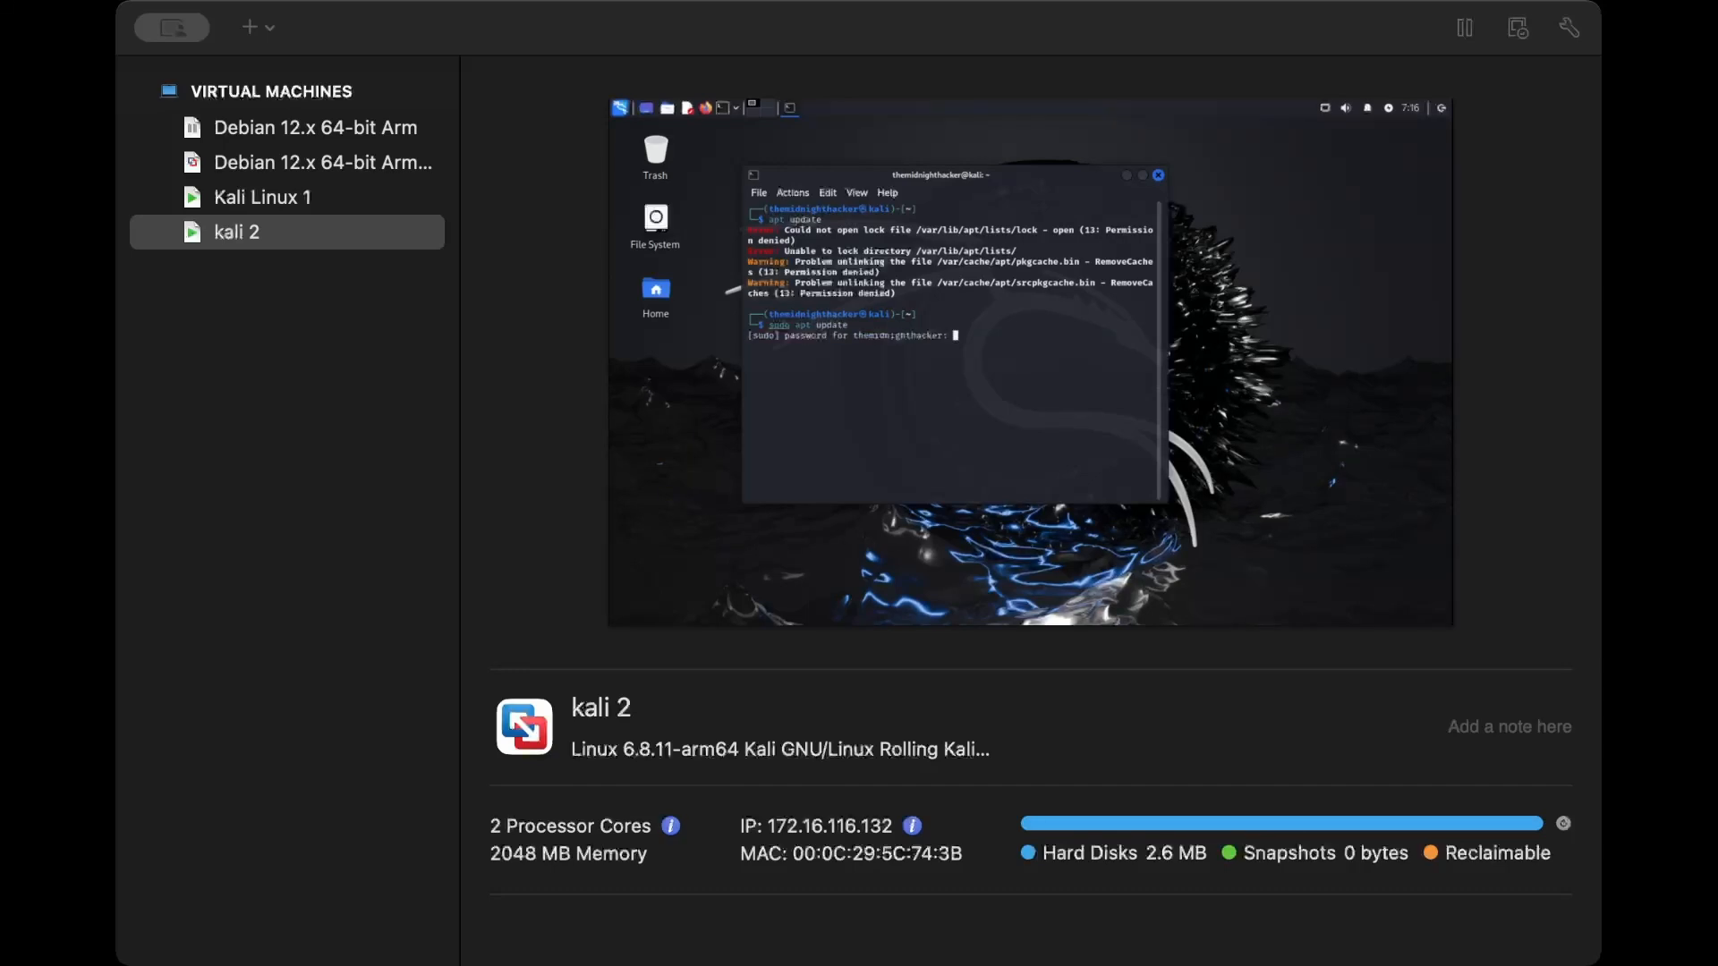
key(Return)
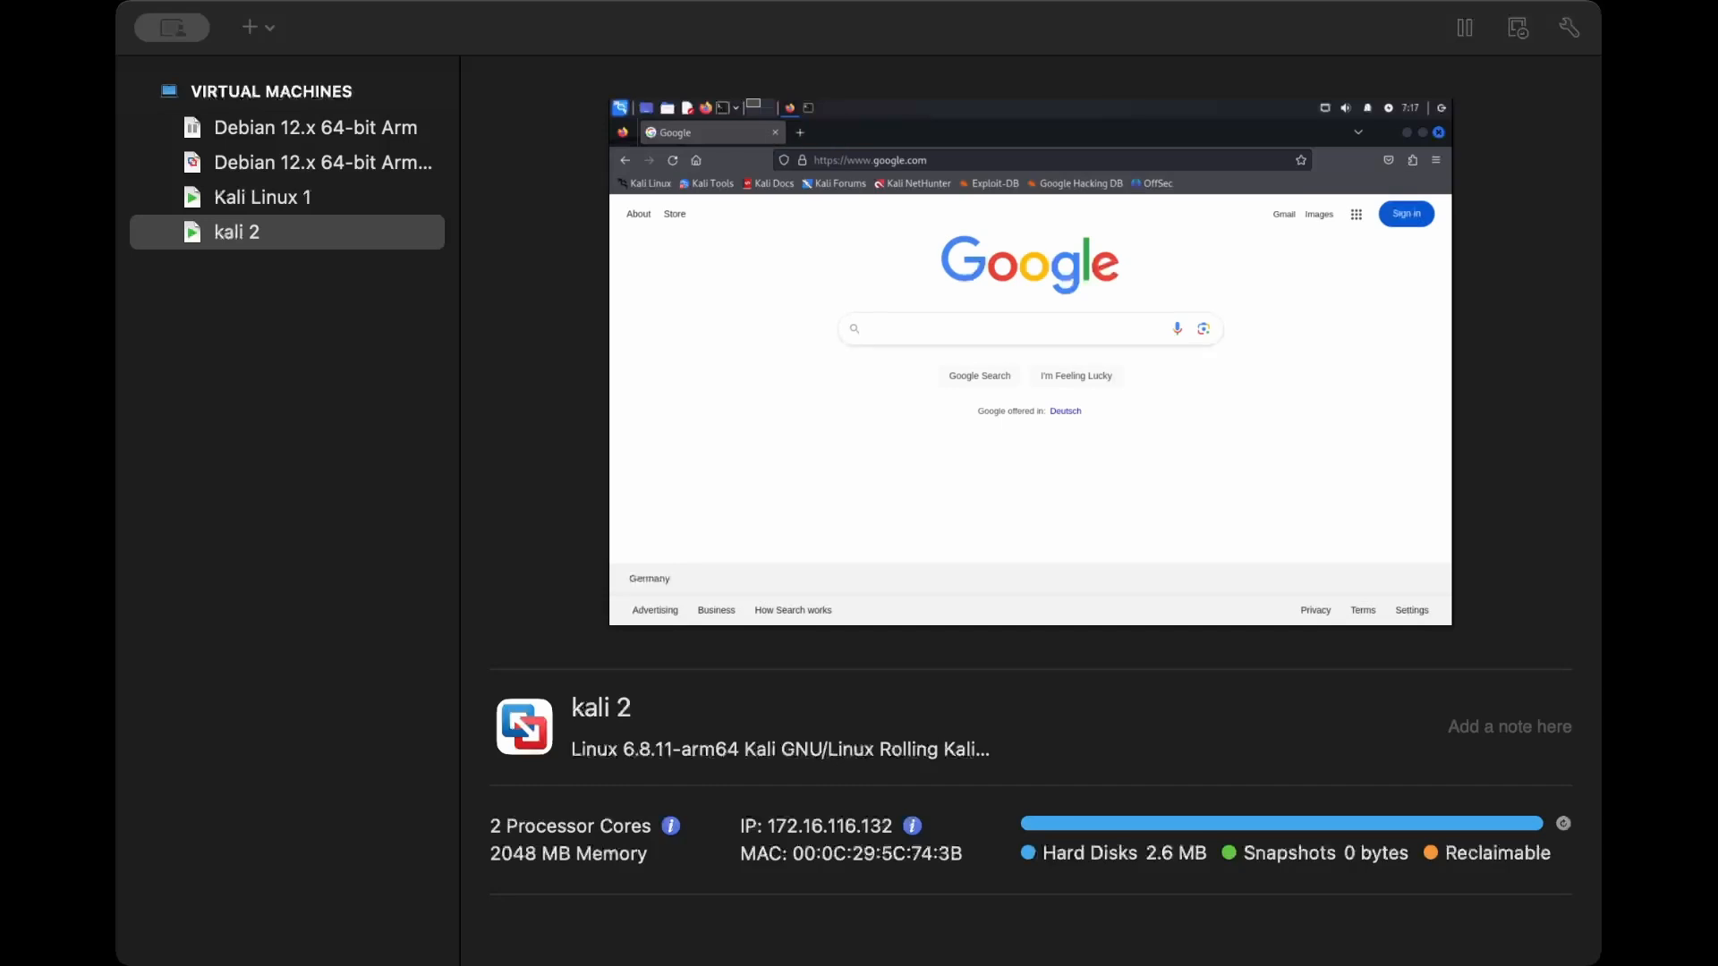
- Search Google for pimpmykali in the virtual machine's browser
text(pimpmykali)
key(Return)
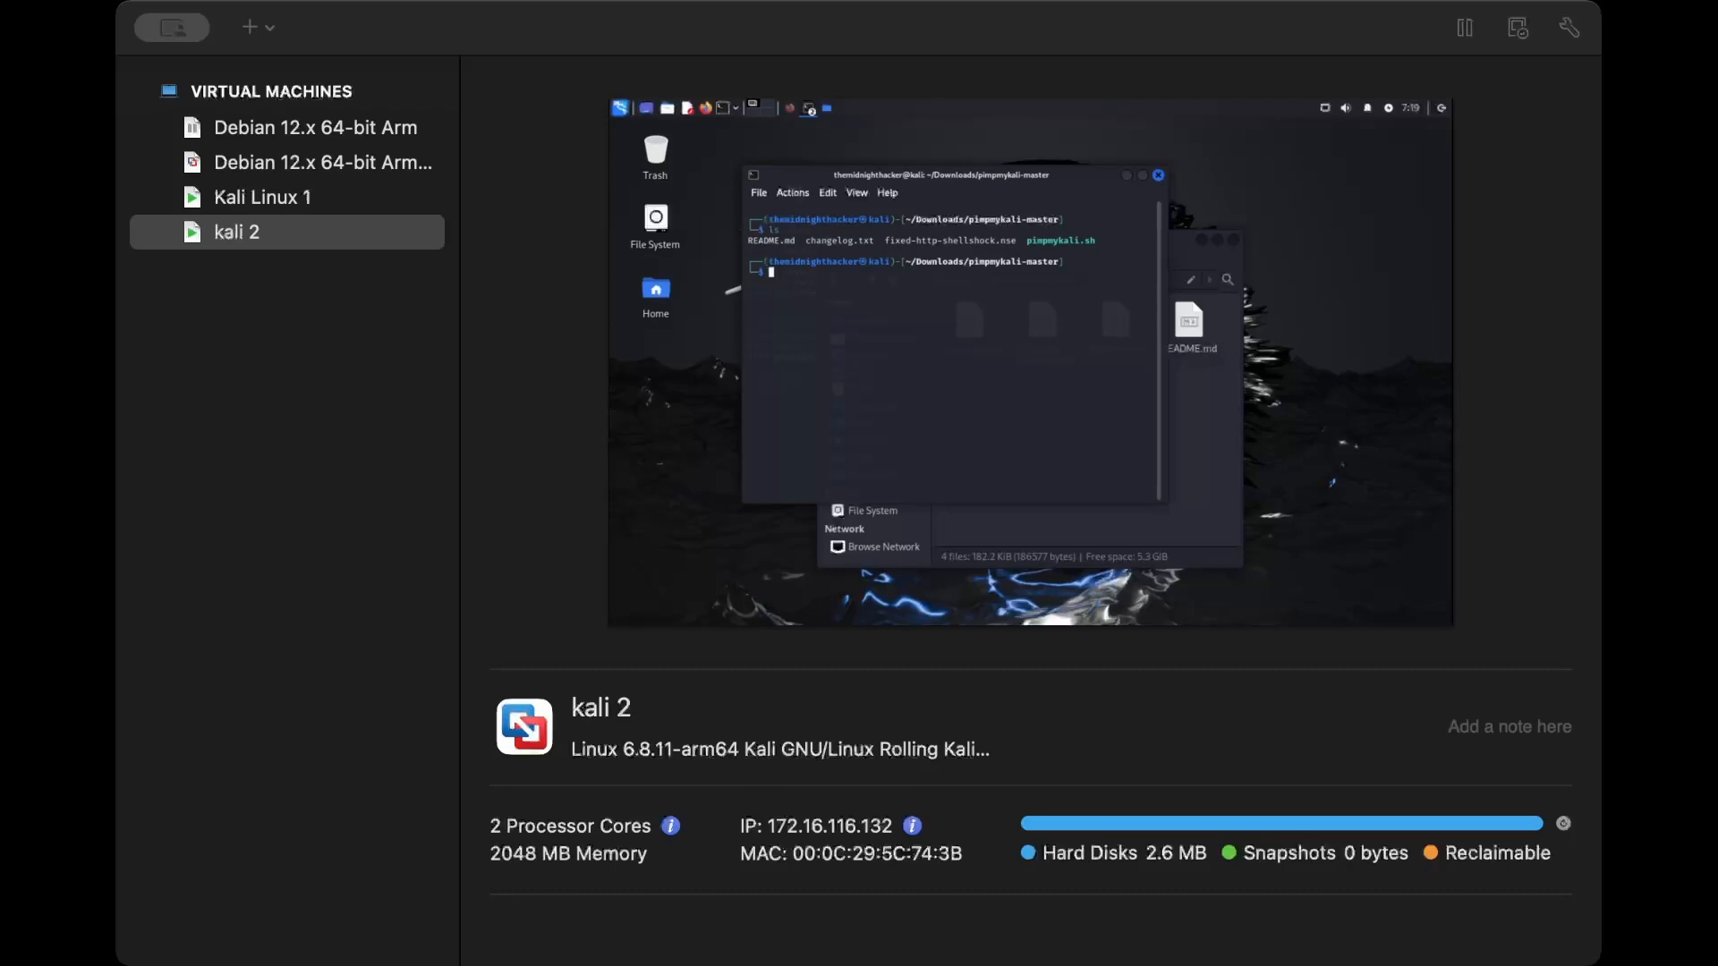
- Try to run ./pimpmykali.sh from the pimpmykali-master folder without root privileges
text(./pimpmykali.sh)
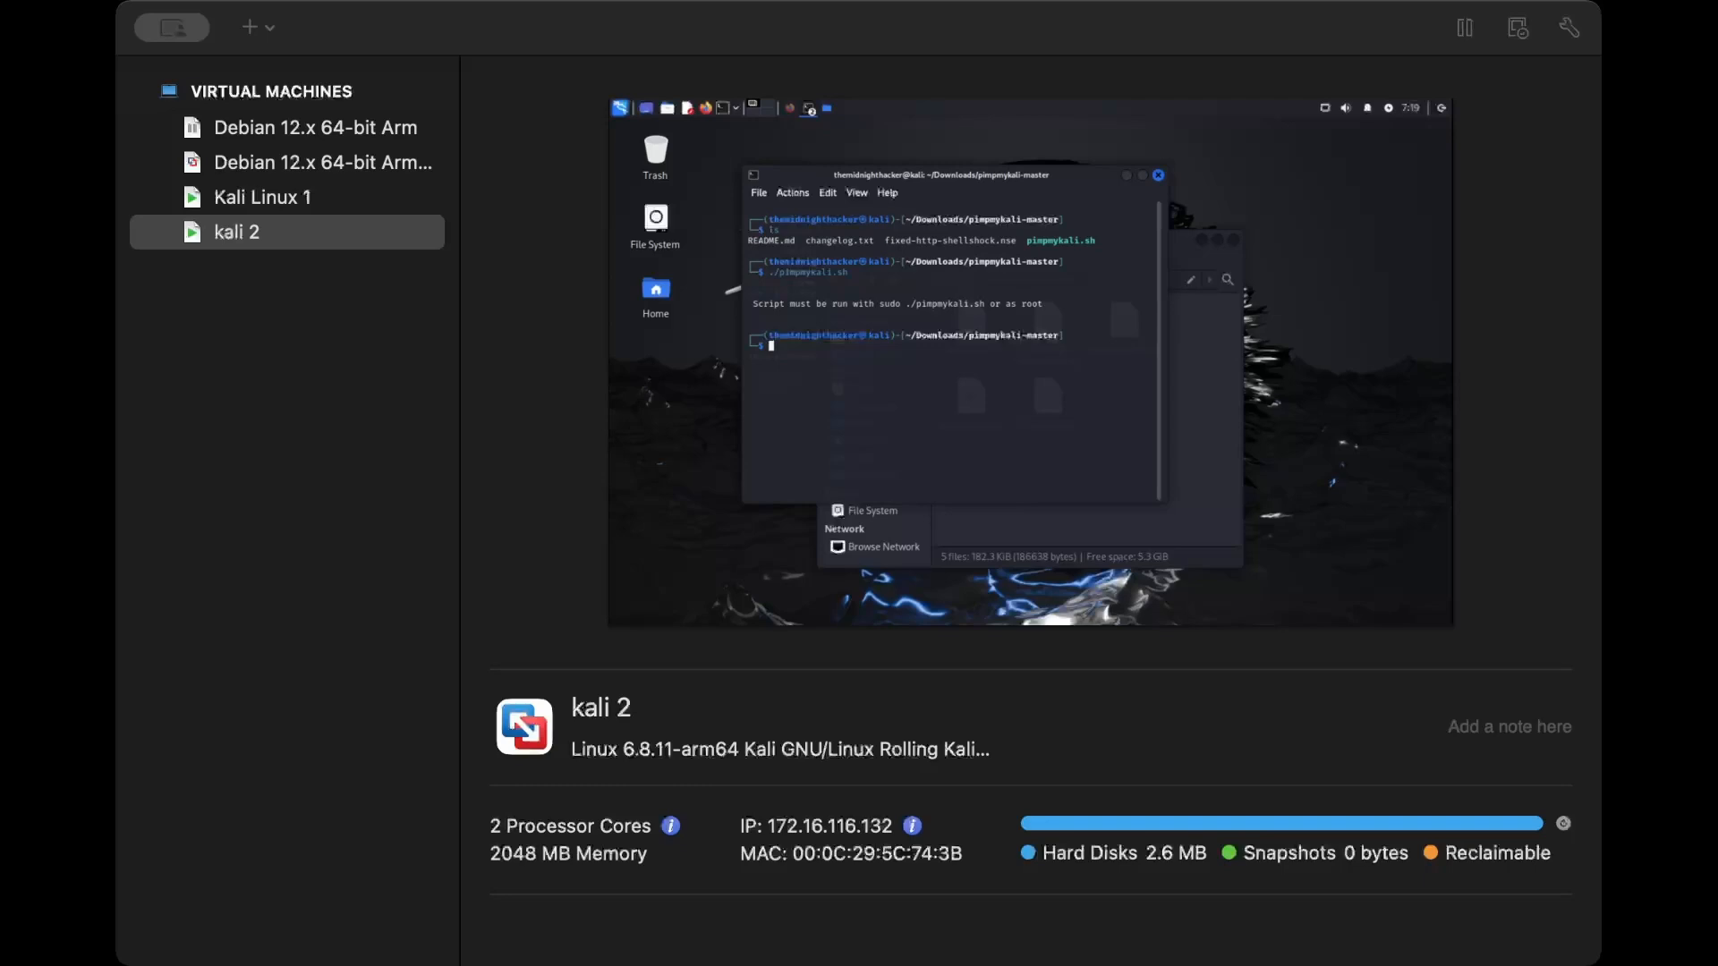
- Run sudo ./pimpmykali.sh in the pimpmykali-master folder and review the script's menu options
text(sudo ./pimpmykali.sh)
key(Return)
key(Return)
scroll(954, 346, up, 10)
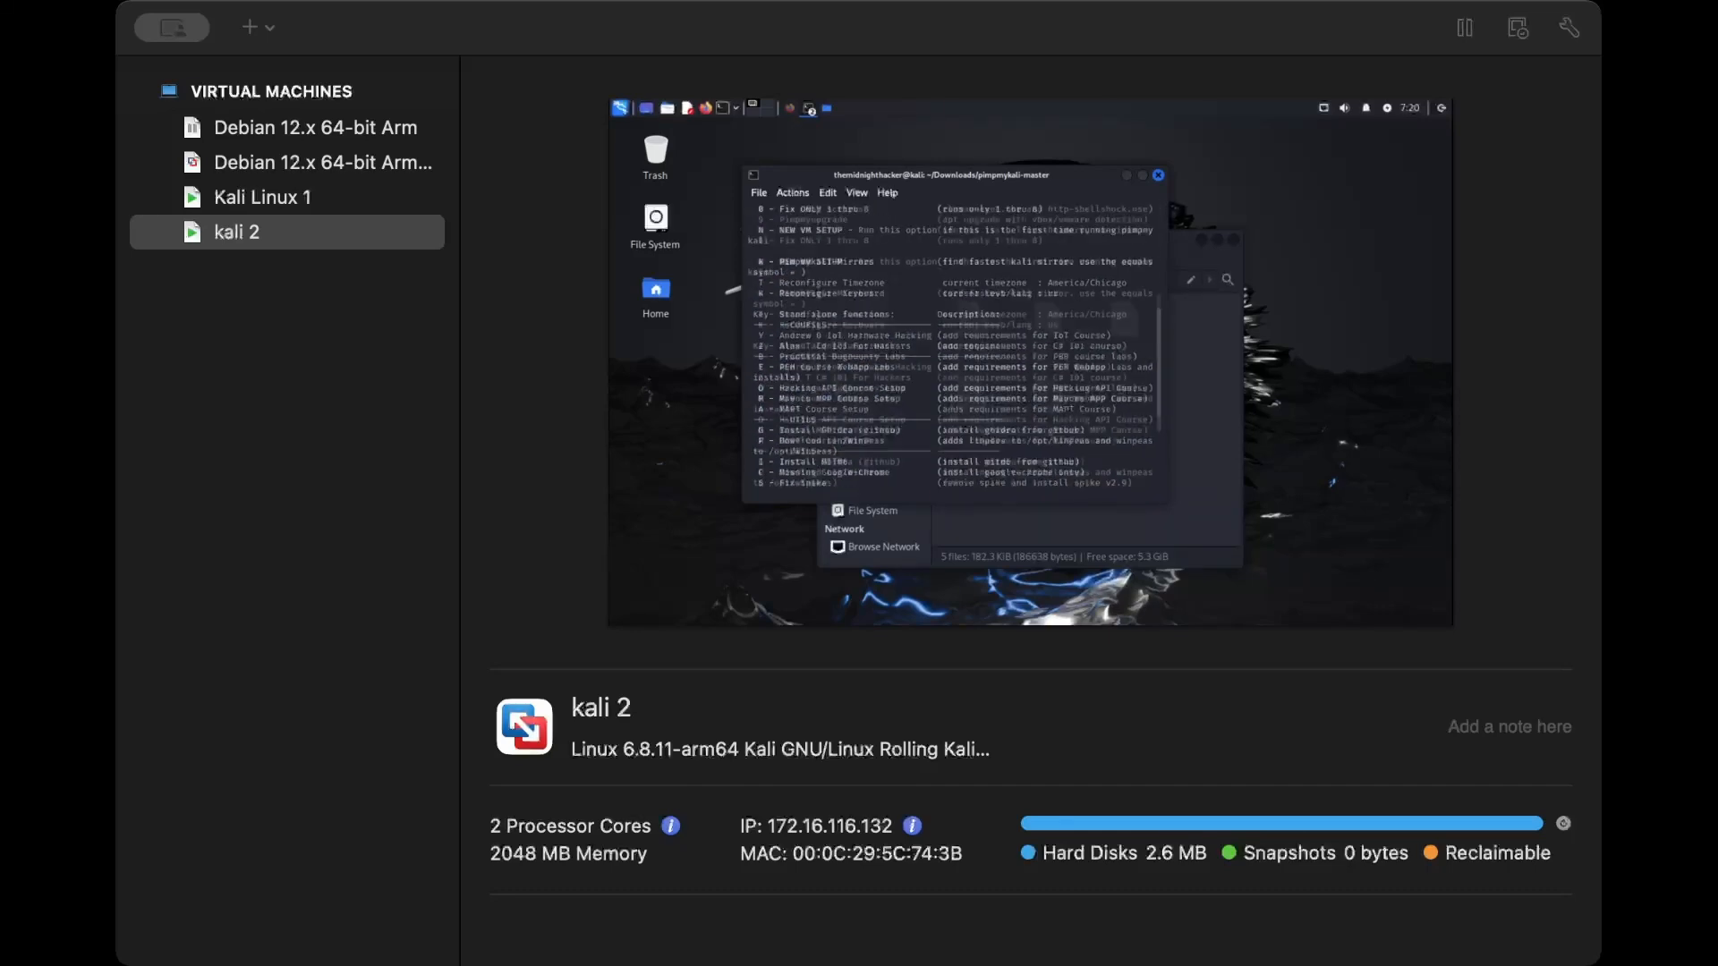
scroll(954, 346, down, 1)
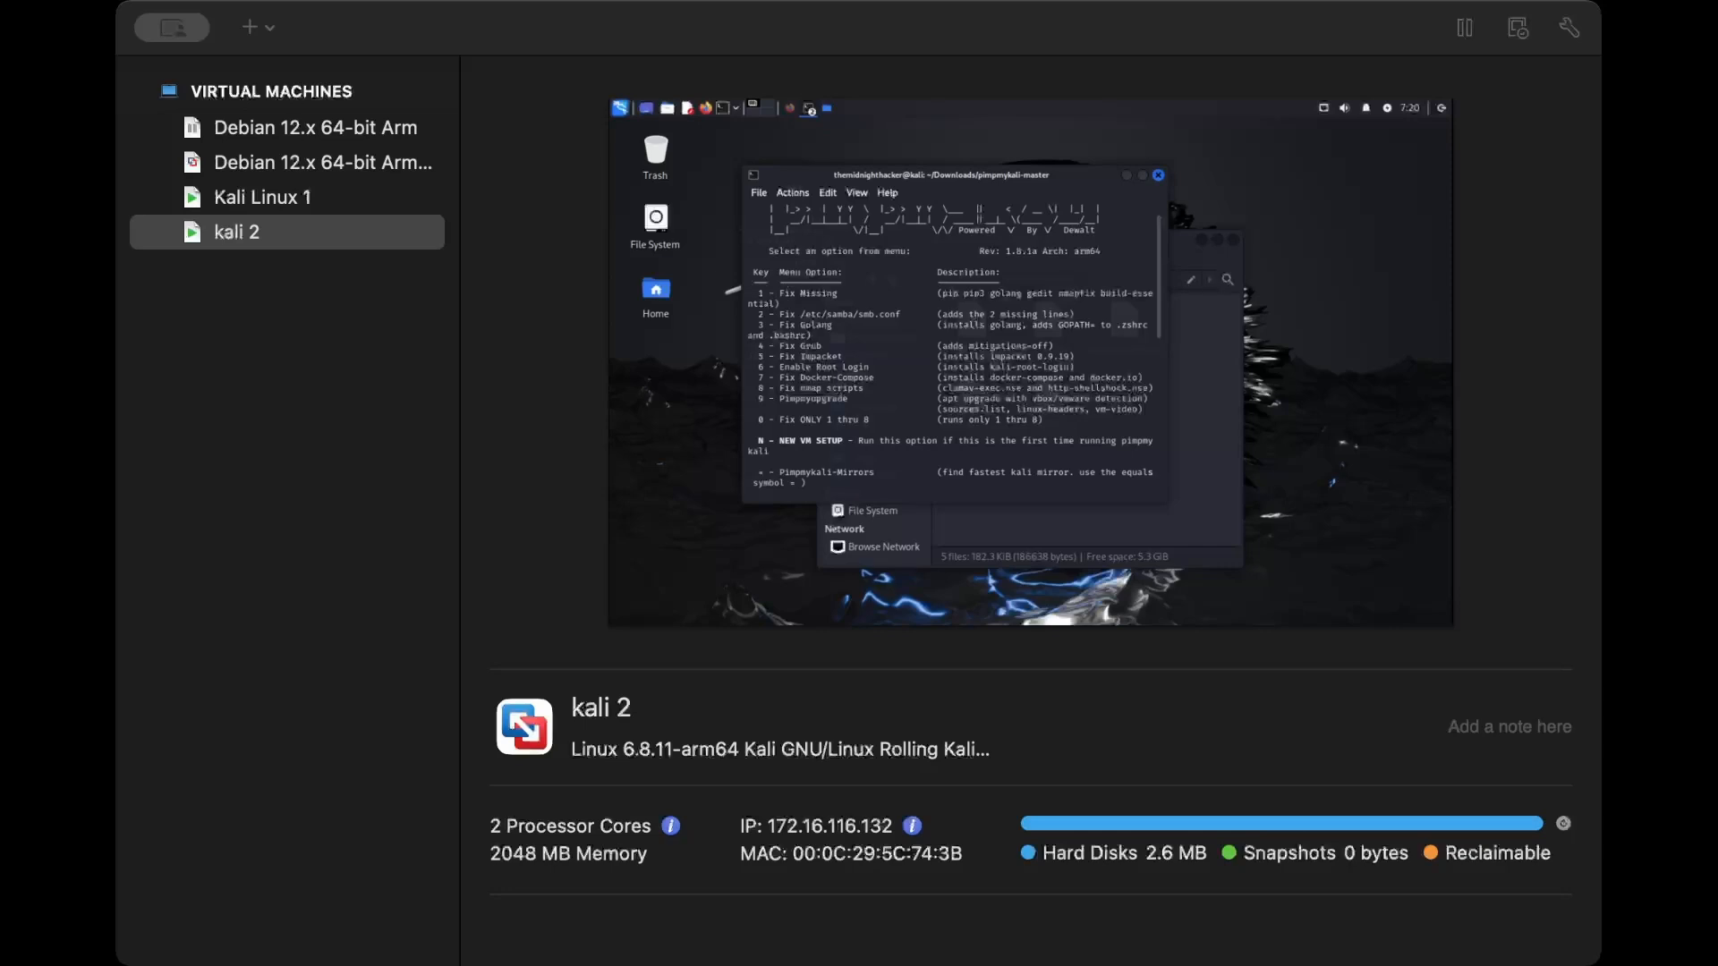
scroll(954, 347, down, 2)
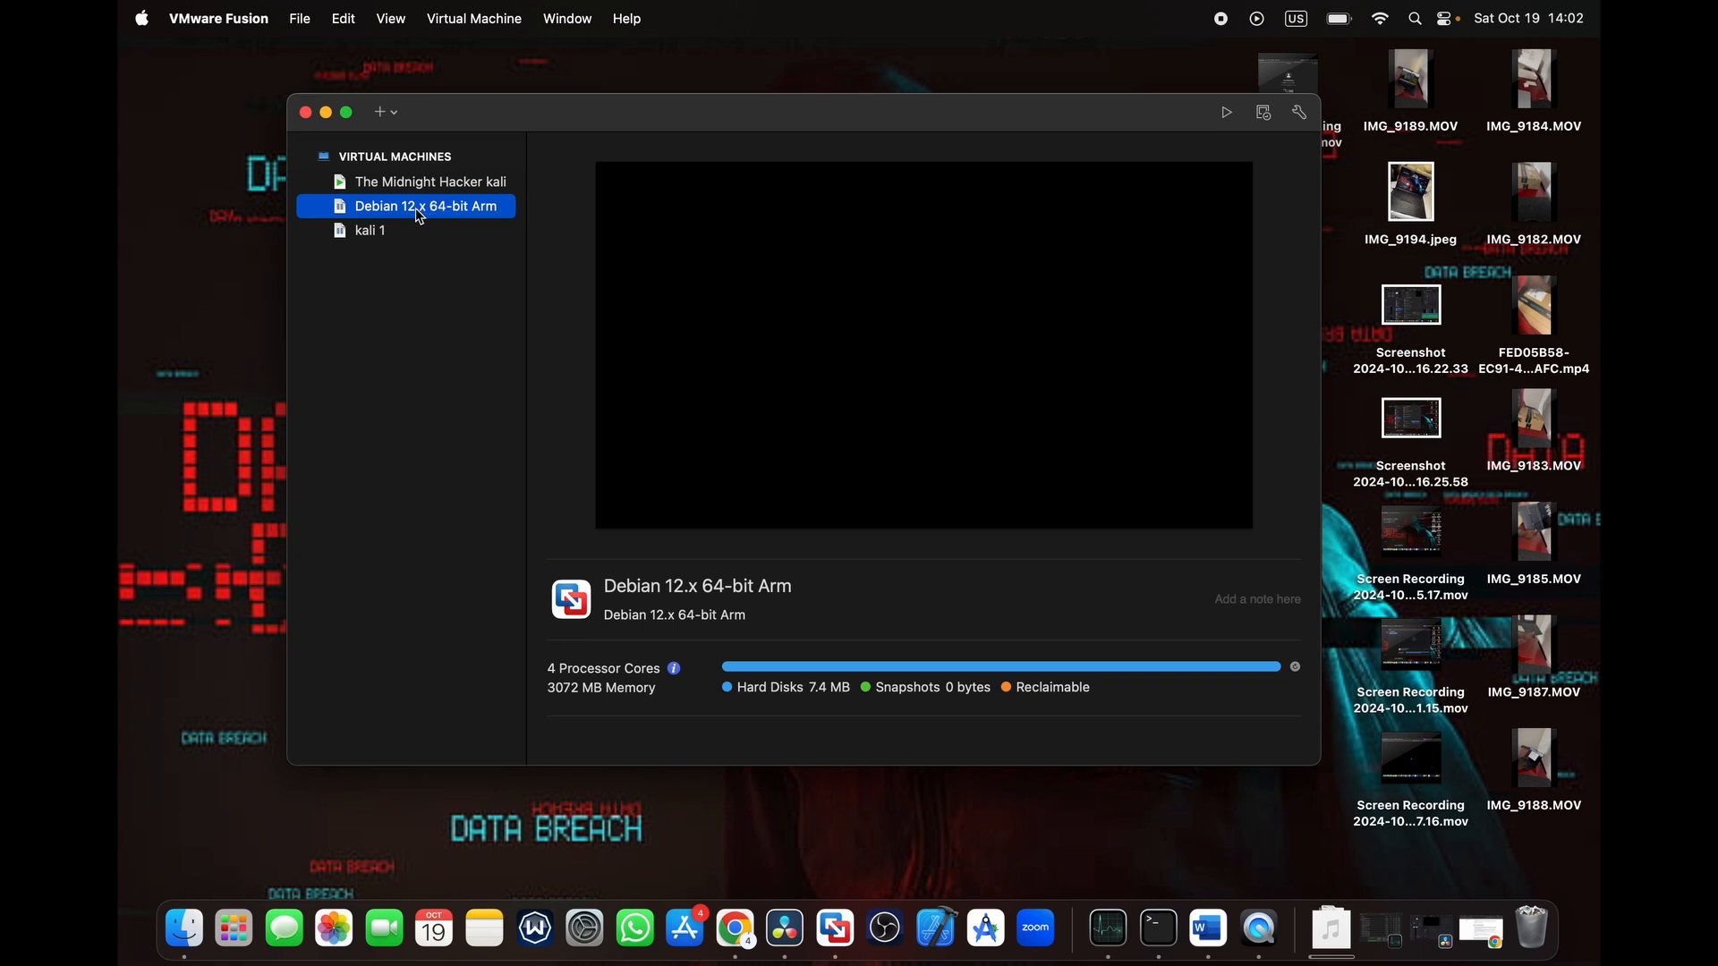
double_click(419, 216)
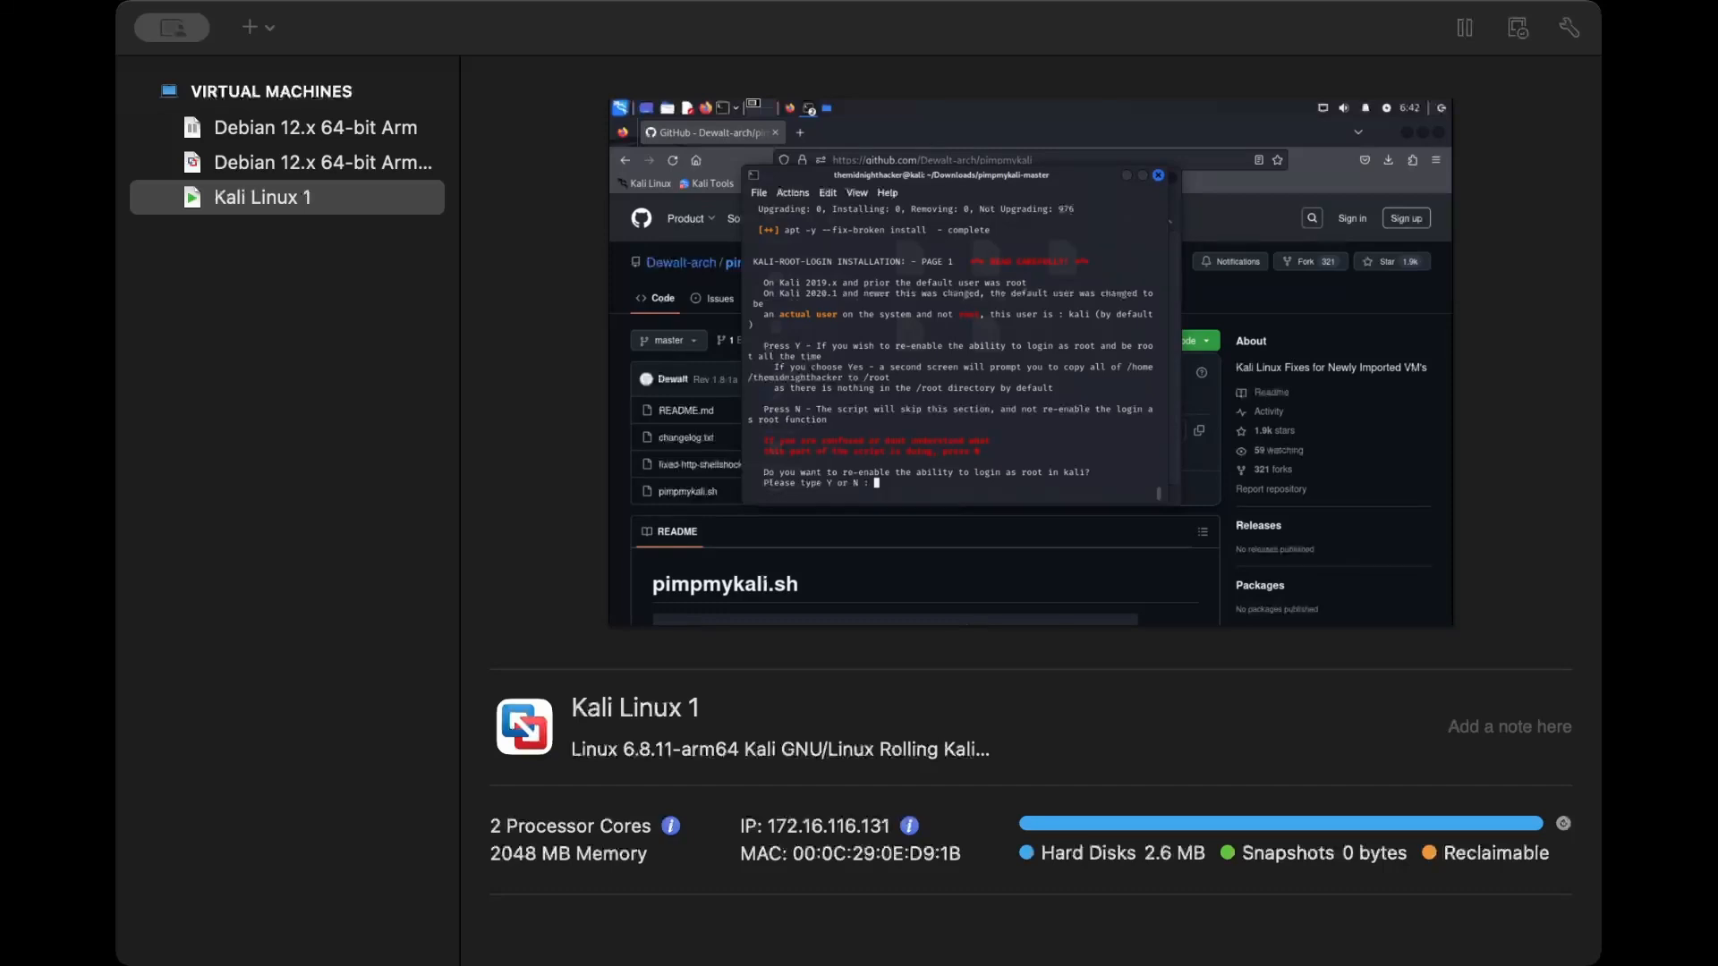
- Answer Y to re-enable root login in the pimpmykali script, and enter and retype a new root password
text(Y)
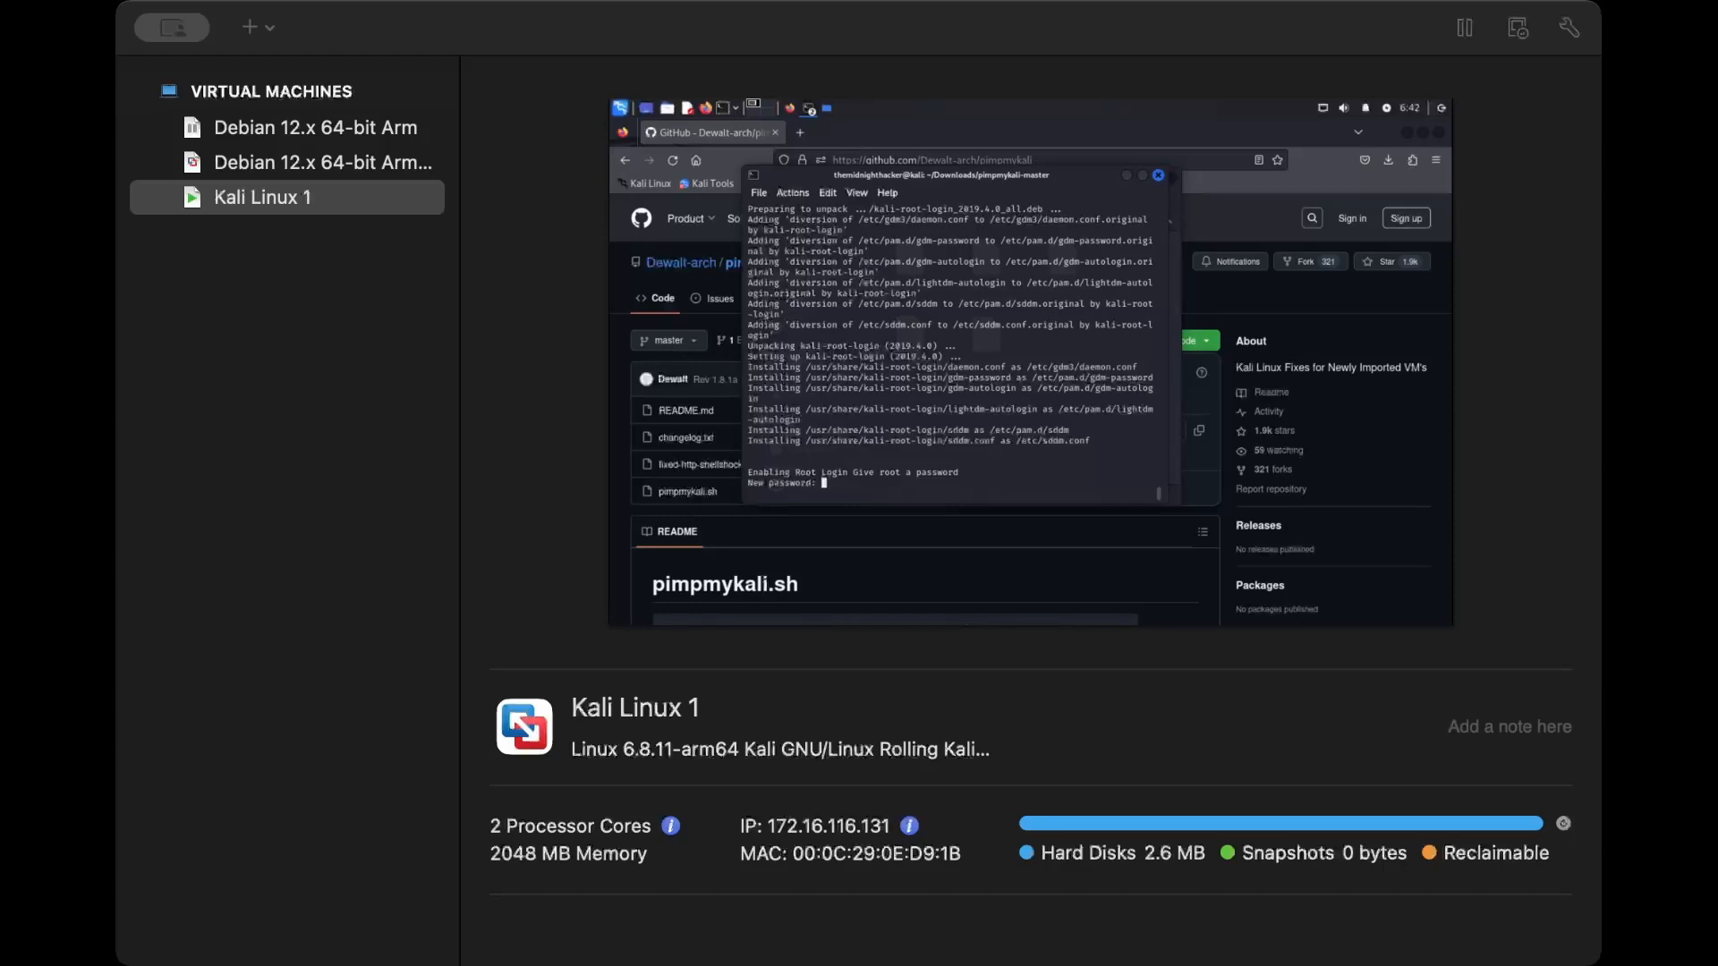
key(Return)
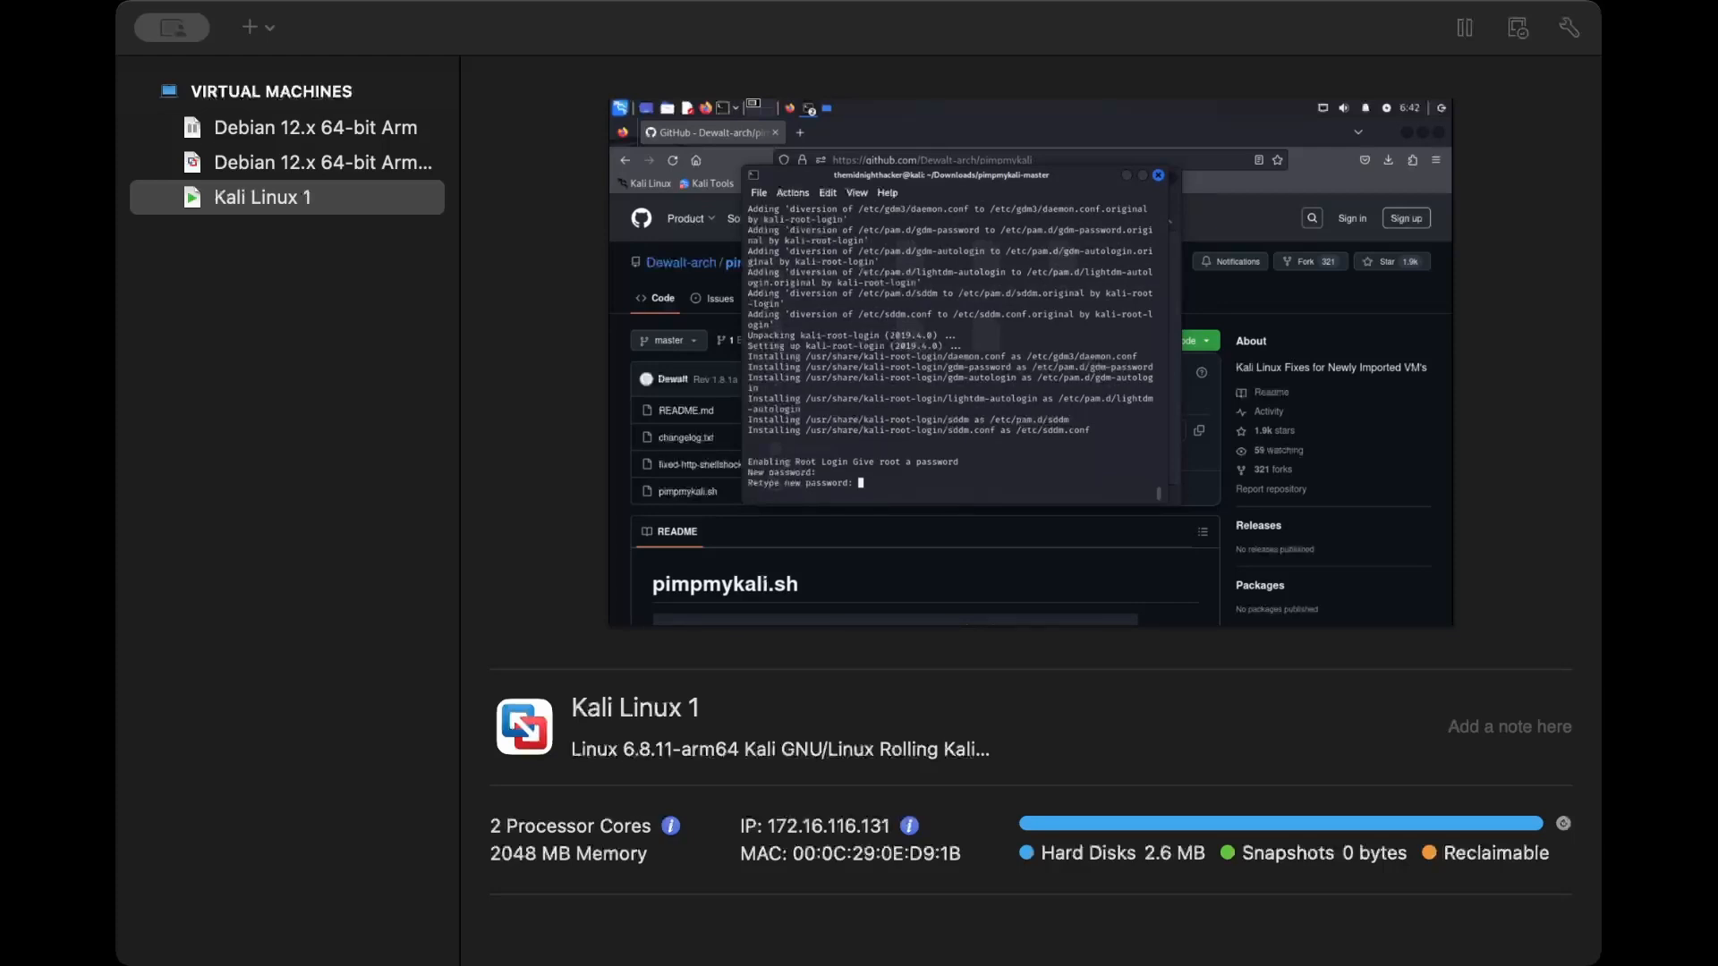
key(Return)
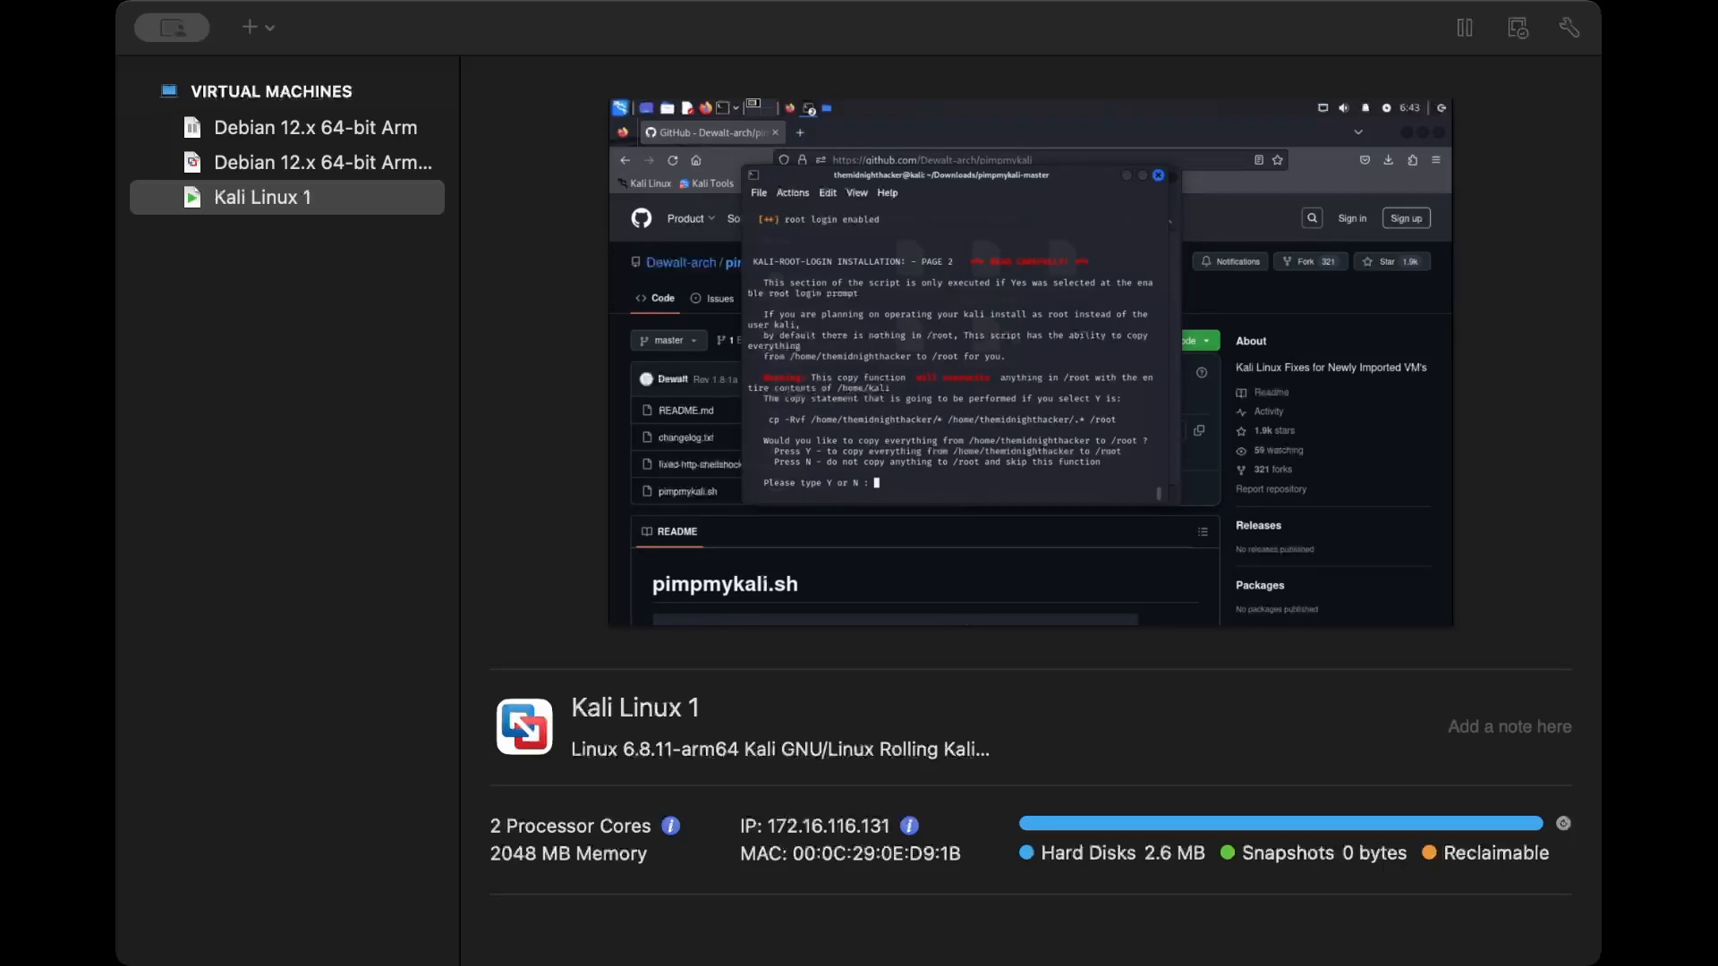
- Answer y to copy everything from the user's home directory to /root in the pimpmykali script
drag(969, 441, 1095, 441)
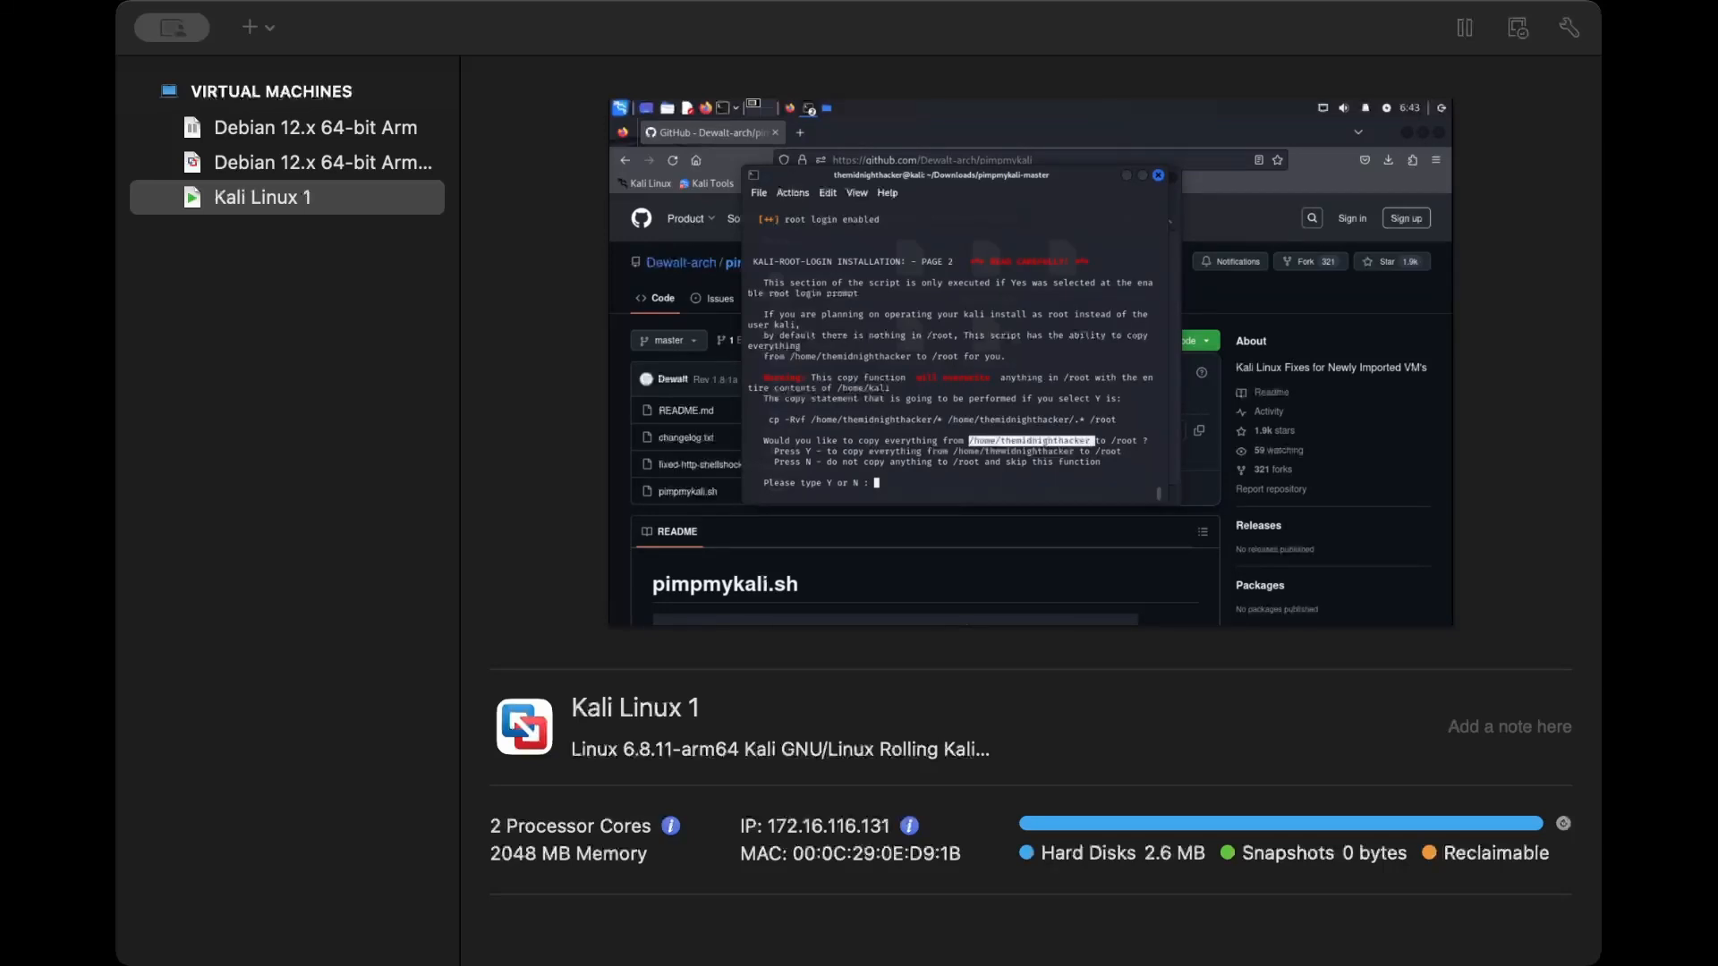
click(1095, 441)
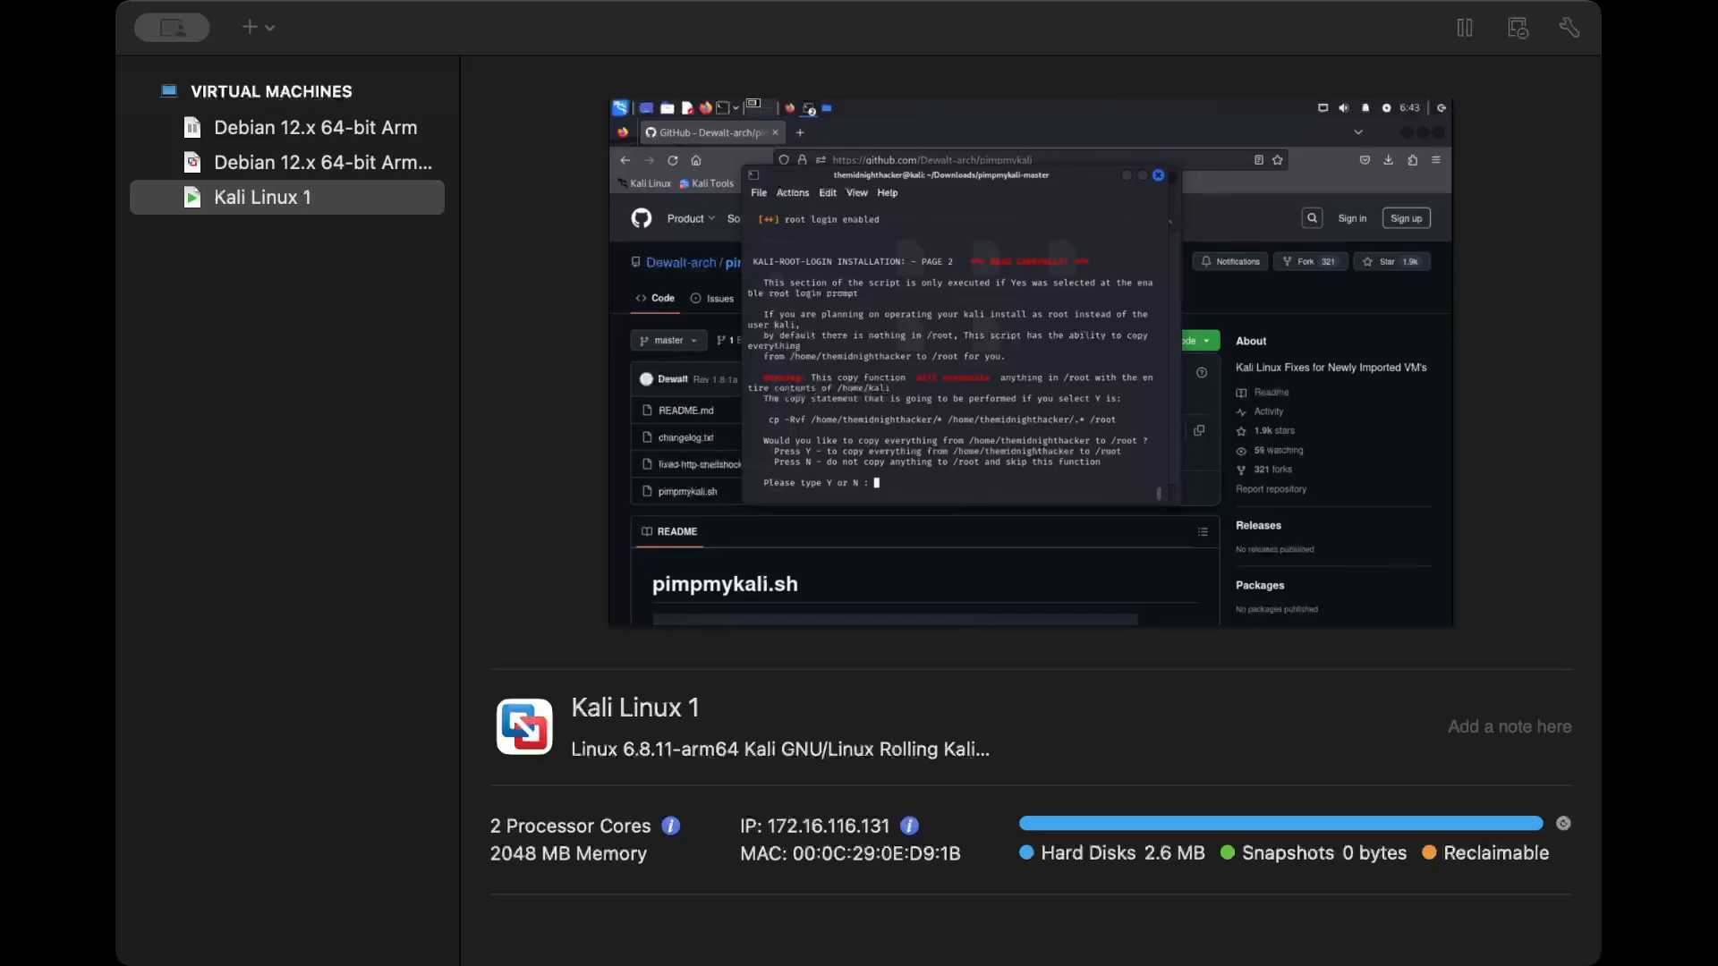
drag(1114, 441, 1143, 441)
drag(969, 441, 991, 441)
drag(1111, 441, 1138, 441)
click(1125, 441)
drag(1110, 441, 1138, 441)
drag(970, 441, 1142, 441)
text(y)
key(Return)
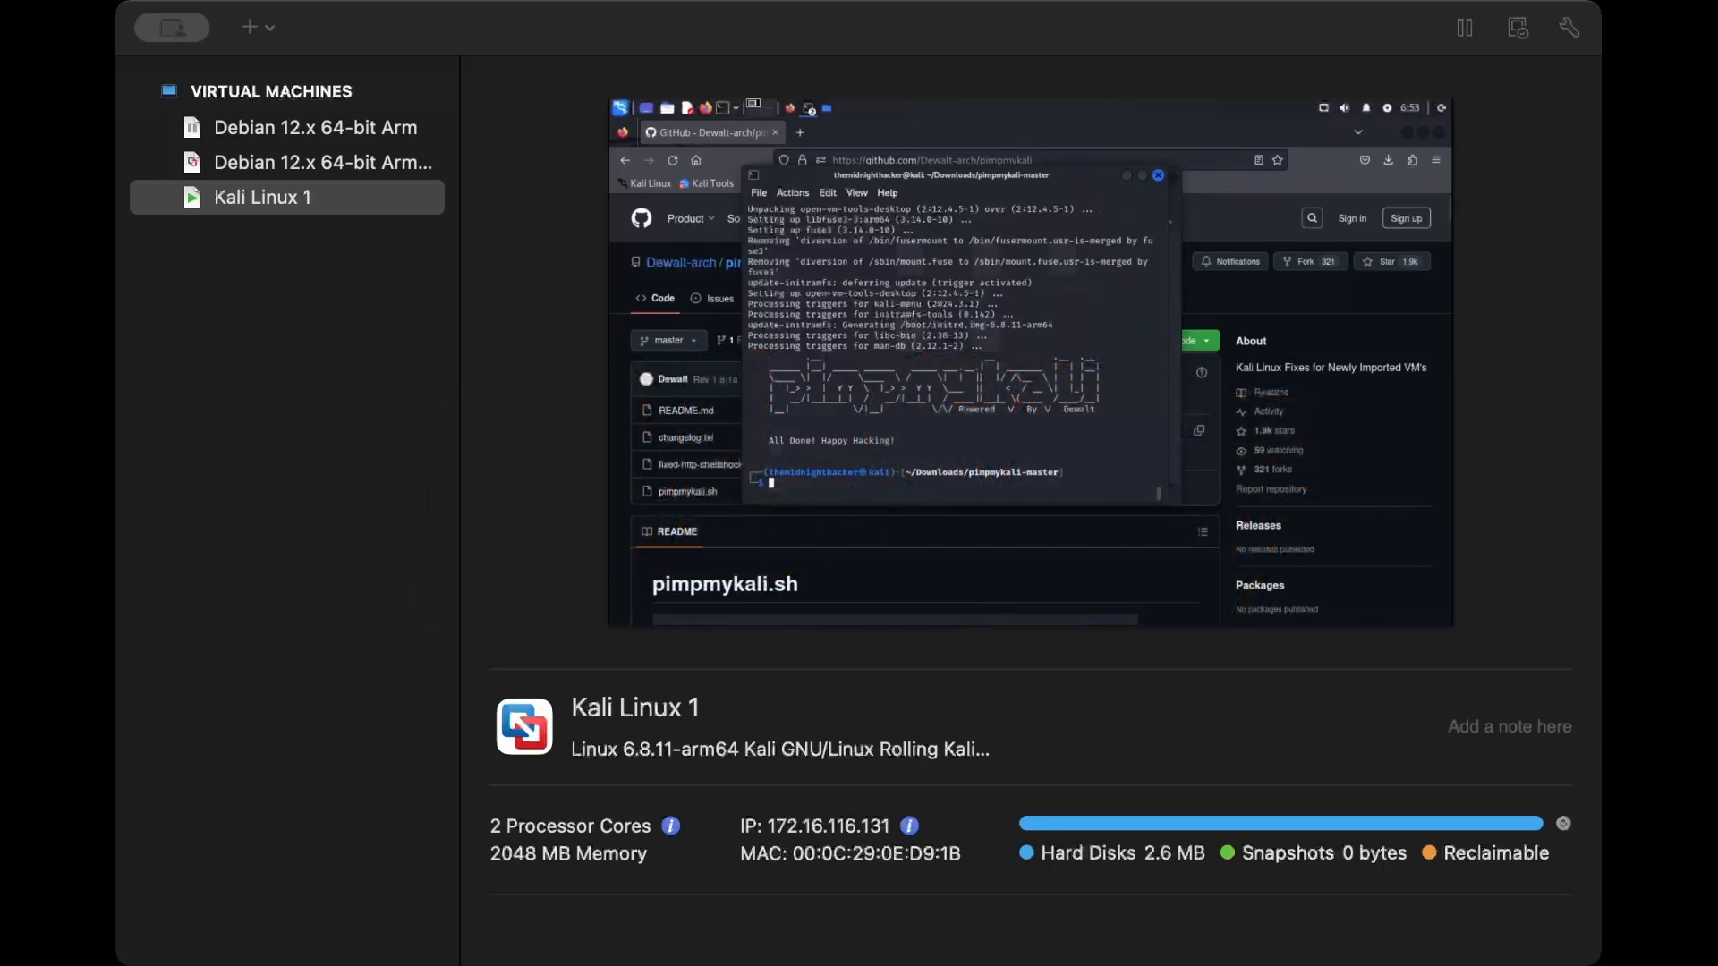
- Examine the terminal output of the pimpmykali script run on the Kali Linux 1 virtual machine
scroll(950, 346, up, 10)
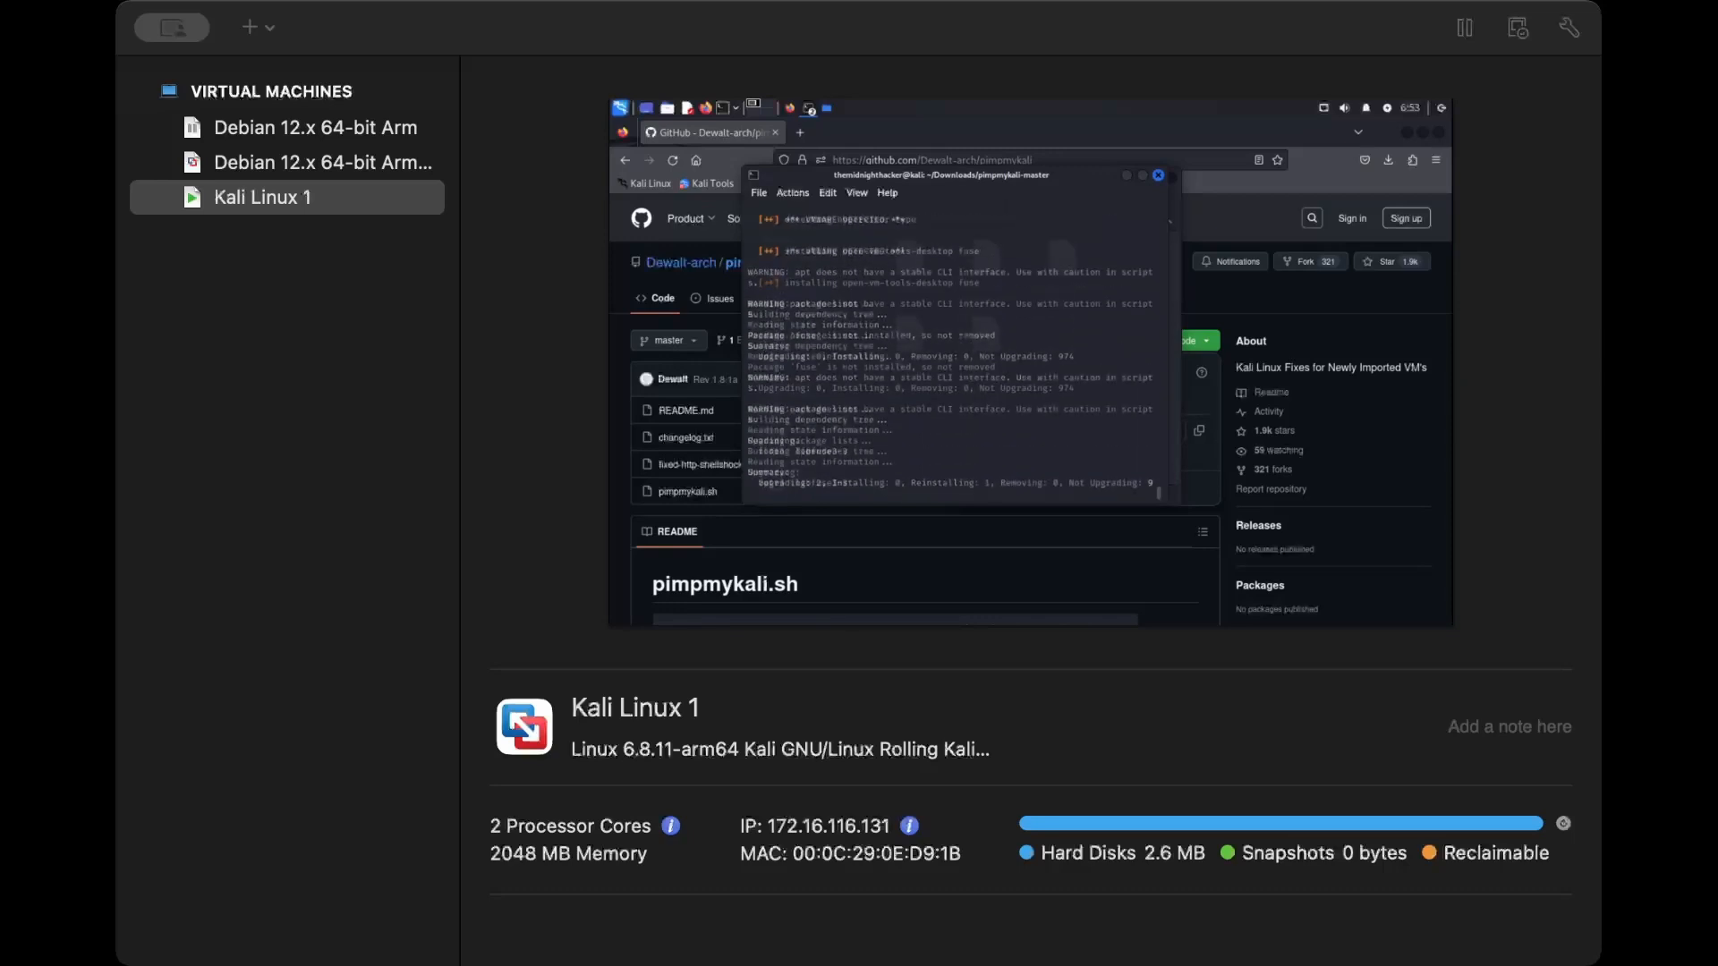
scroll(950, 347, down, 10)
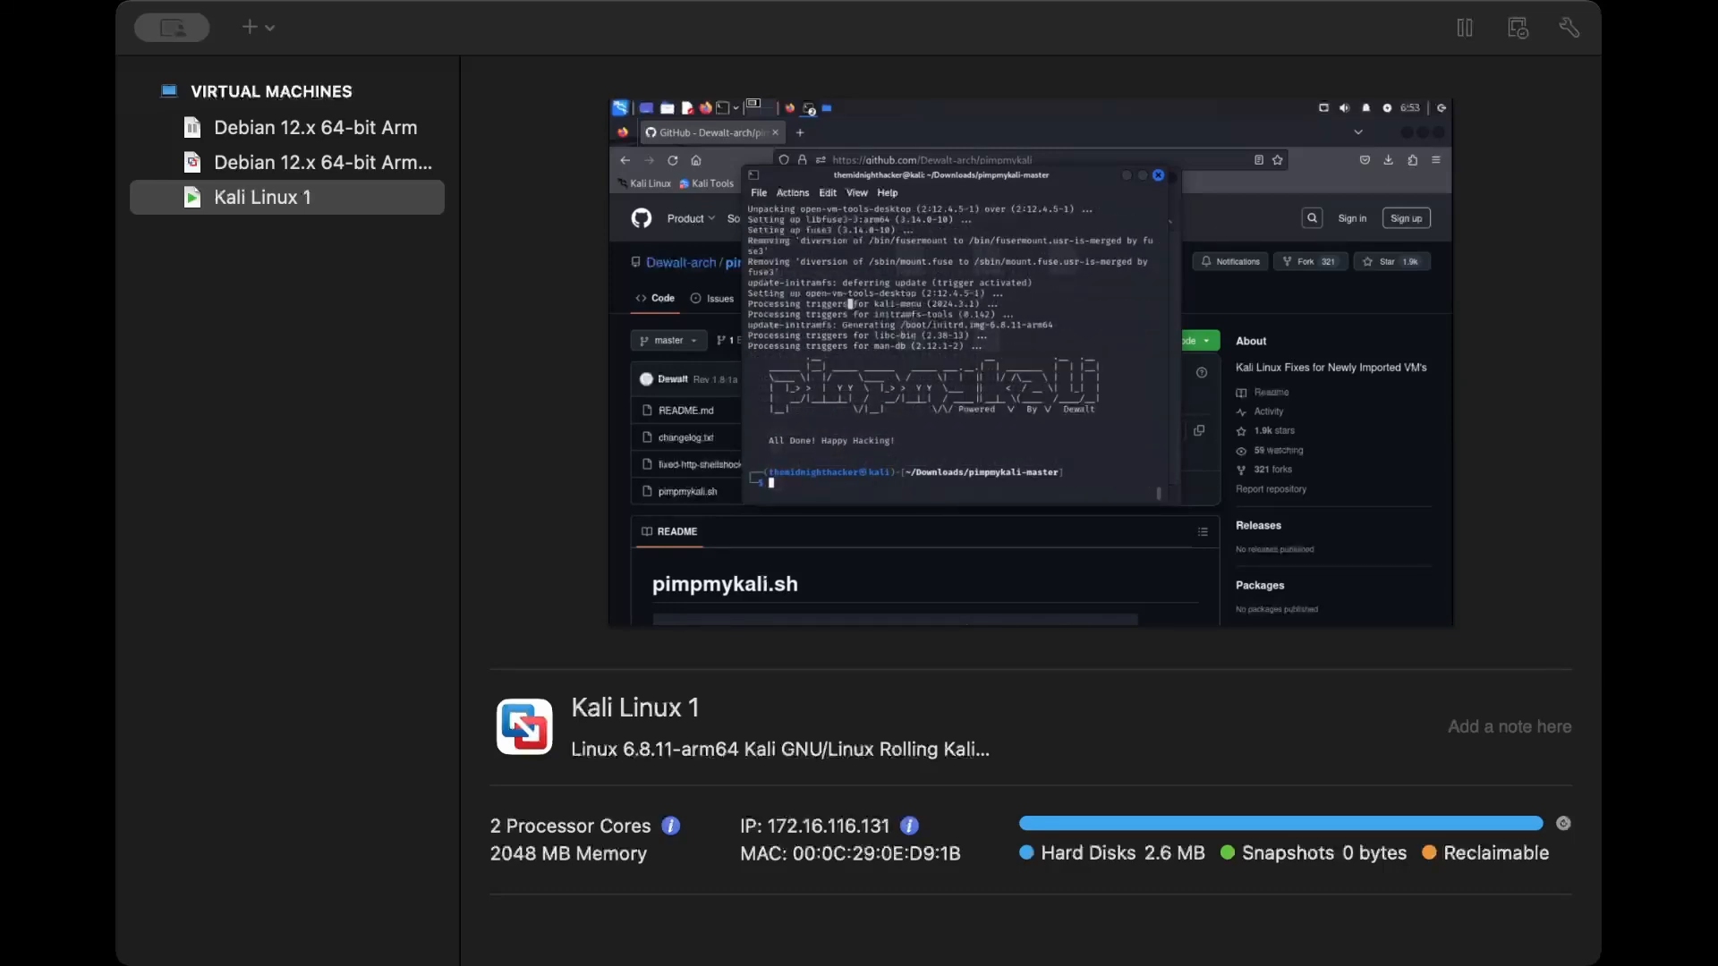
scroll(950, 346, up, 3)
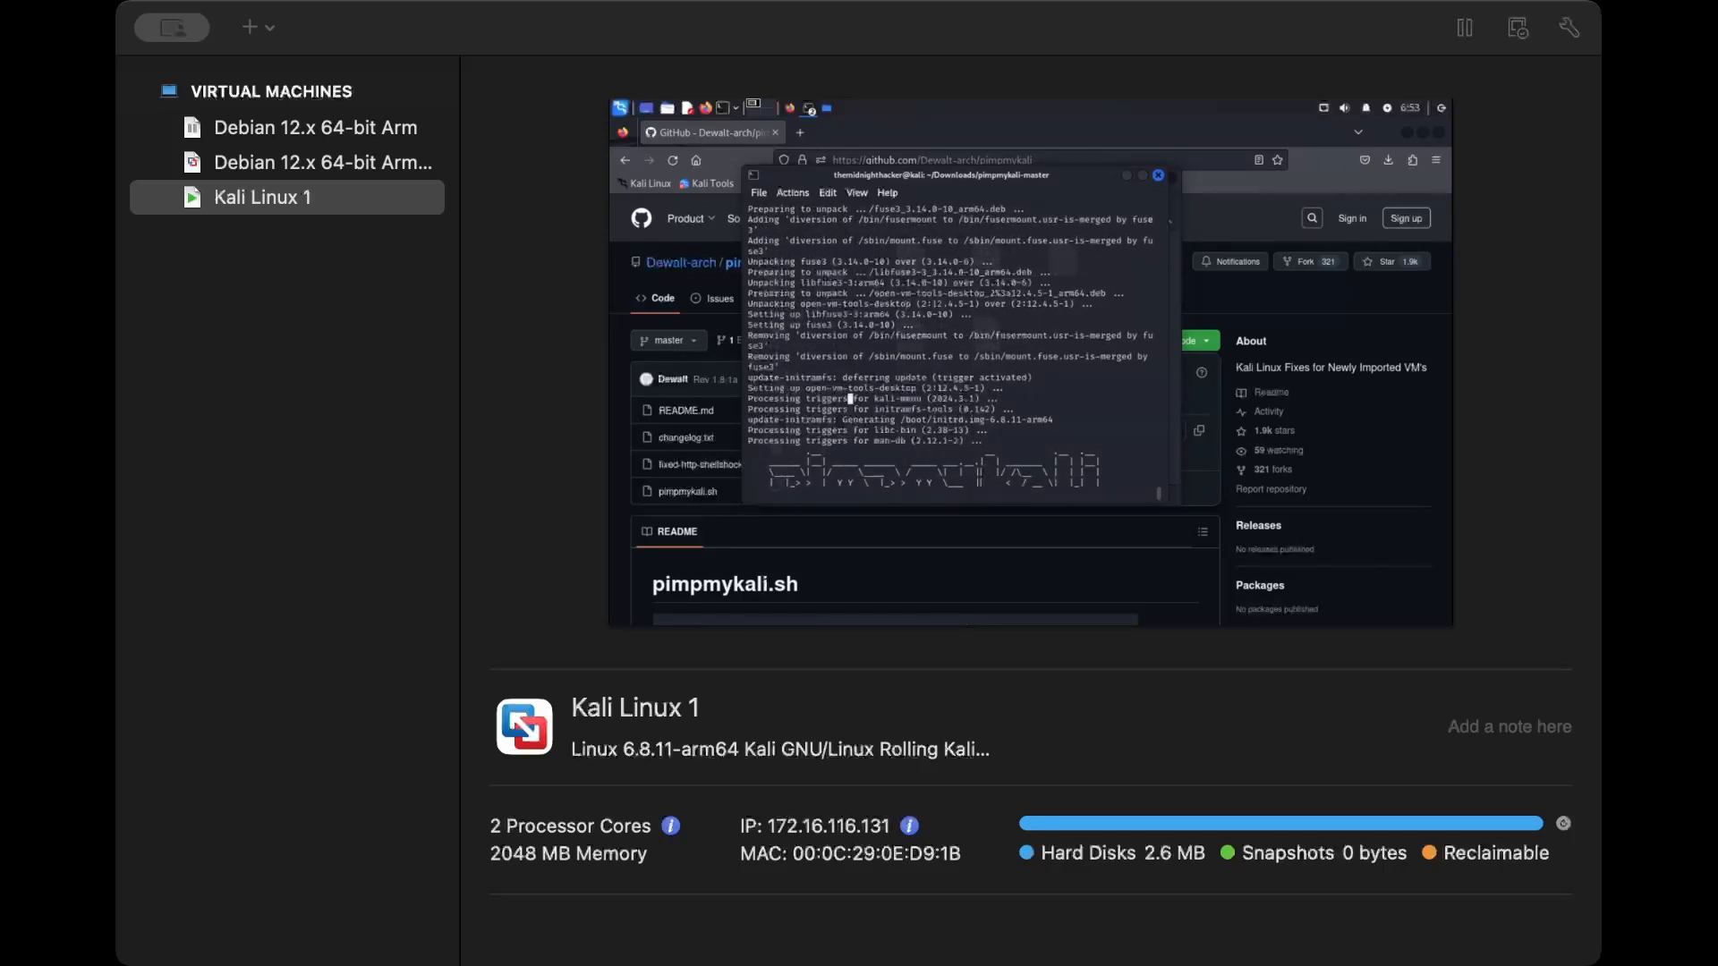
scroll(950, 349, up, 6)
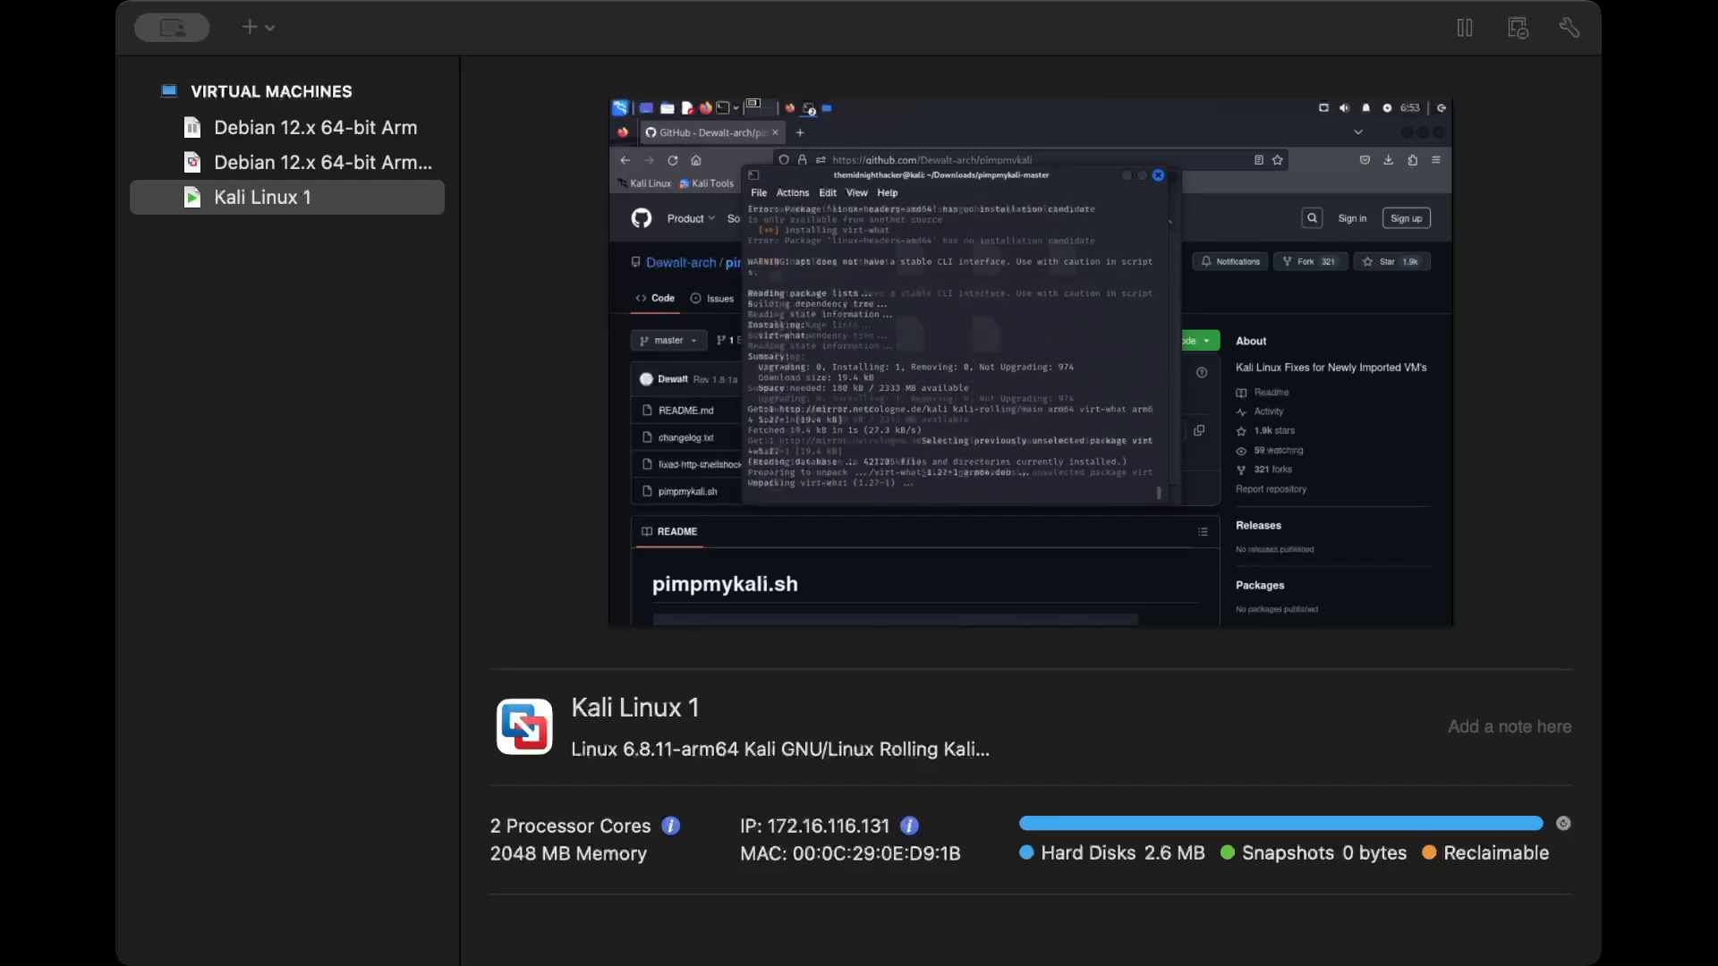